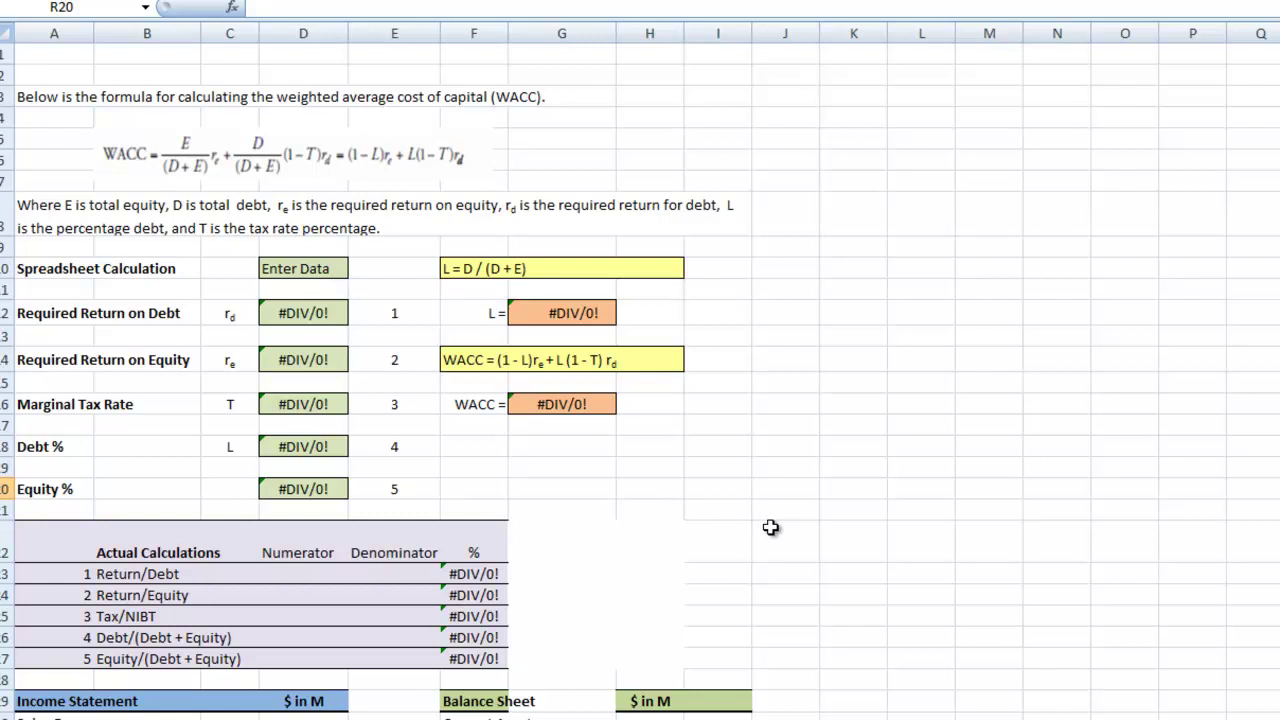
- Look up 2011 net sales in the Daktronics financial statements PDF and enter 441.7 as Sales Revenue in the WACC spreadsheet's income statement
{"action": "scroll", "coordinate": [770, 527], "scroll_direction": "down", "scroll_amount": 5}
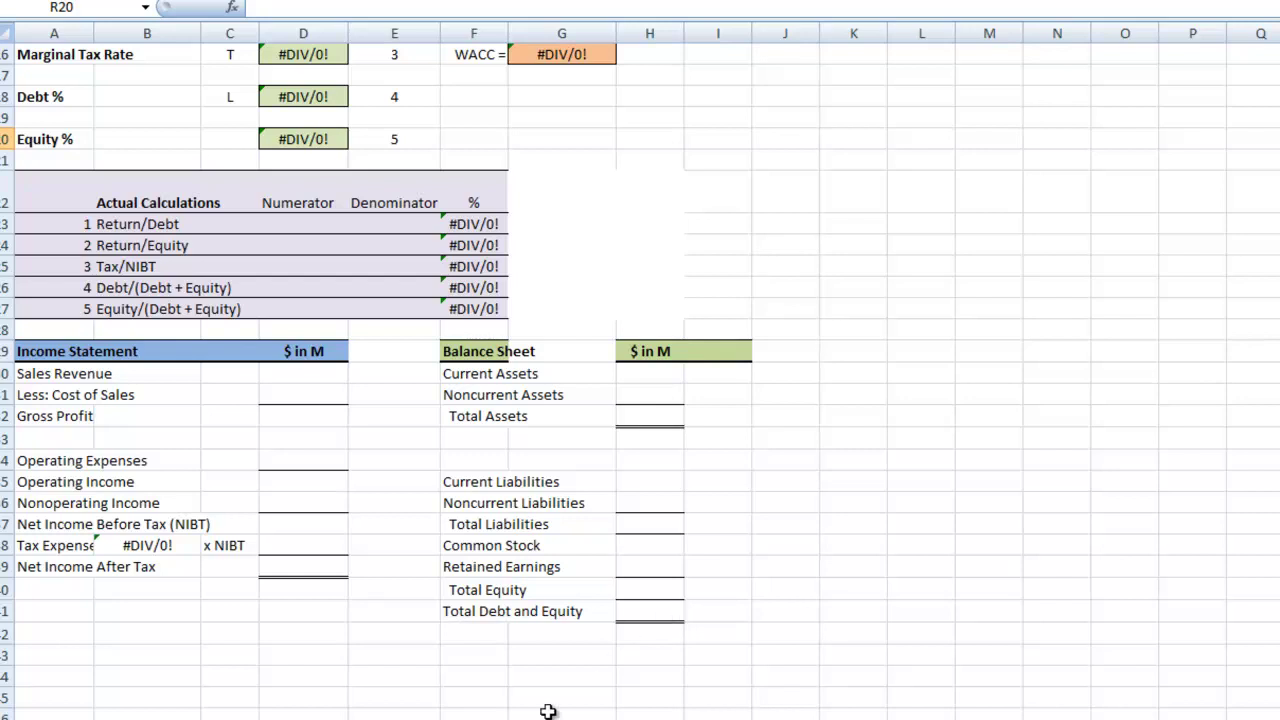
{"action": "mouse_move", "coordinate": [411, 719]}
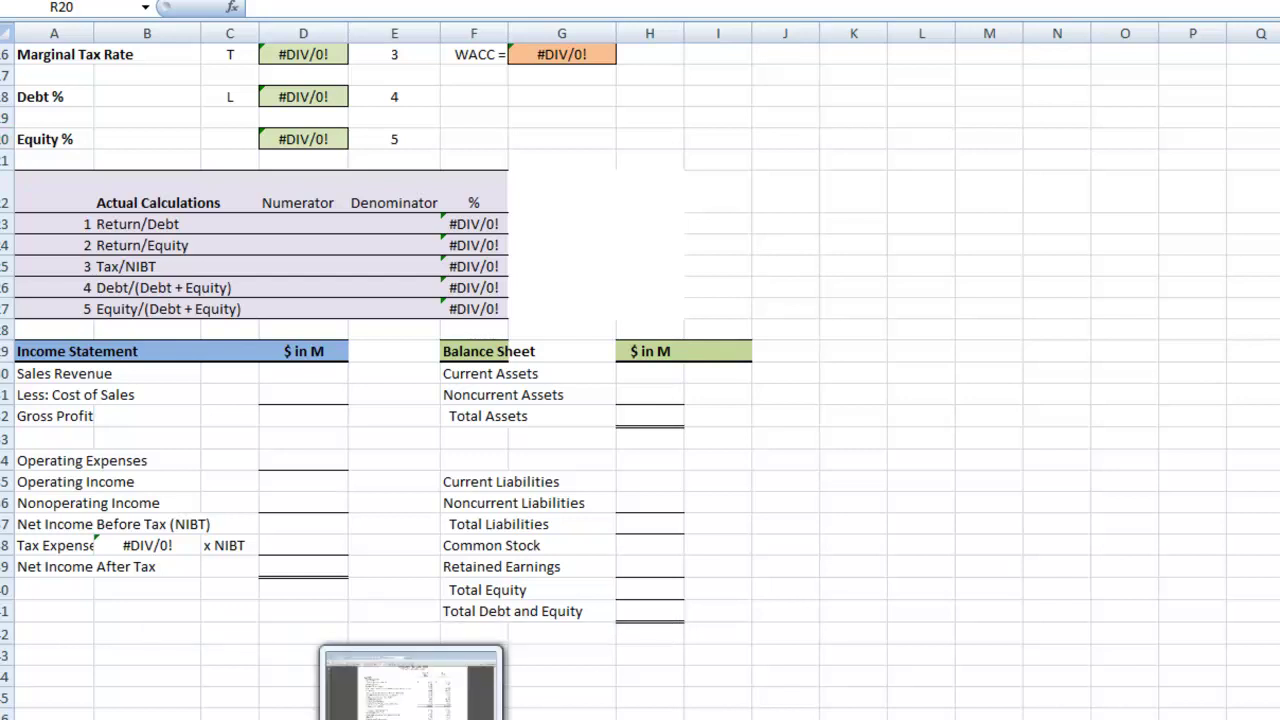
{"action": "left_click", "coordinate": [411, 688]}
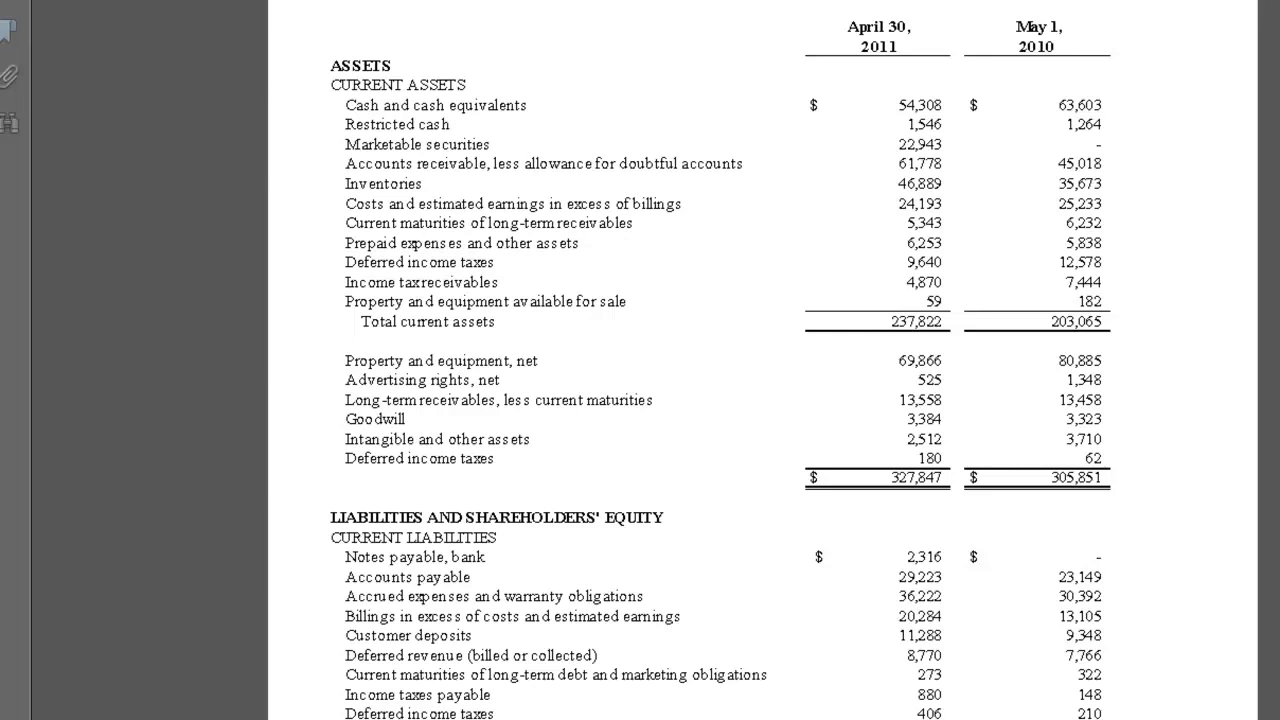
{"action": "key", "text": "Page_Down"}
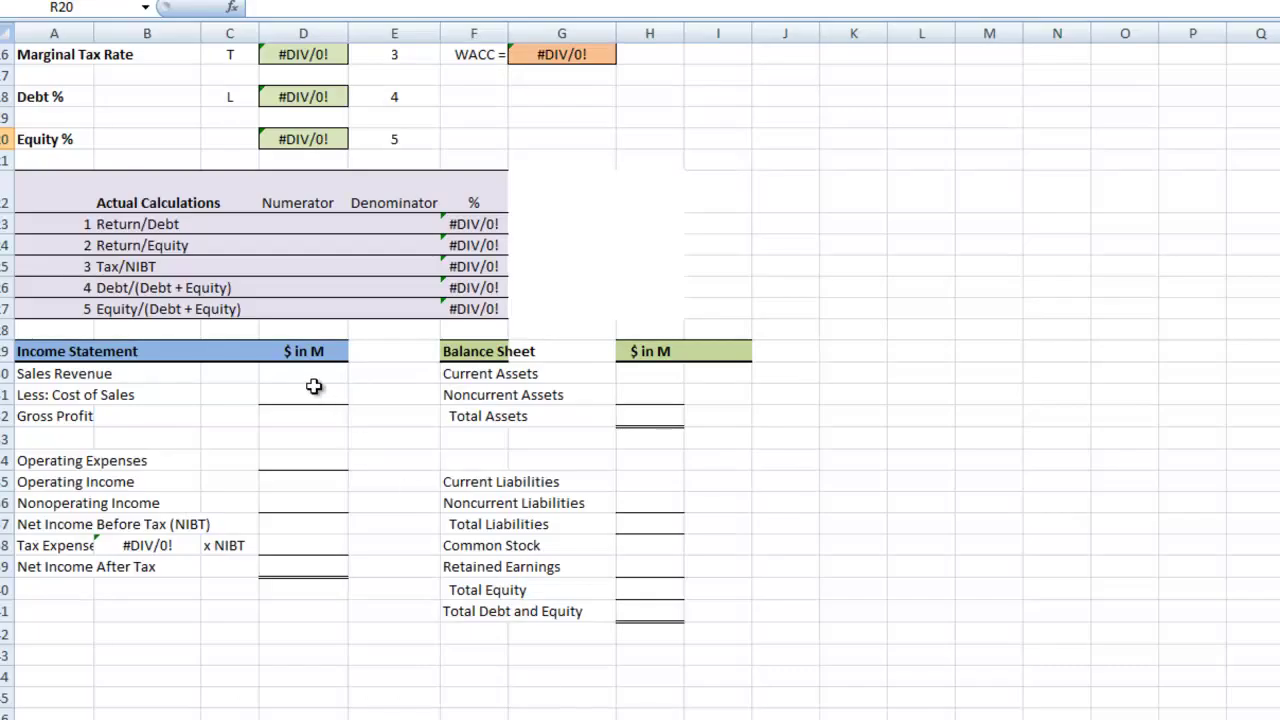
{"action": "left_click", "coordinate": [309, 372]}
{"action": "type", "text": "441.7"}
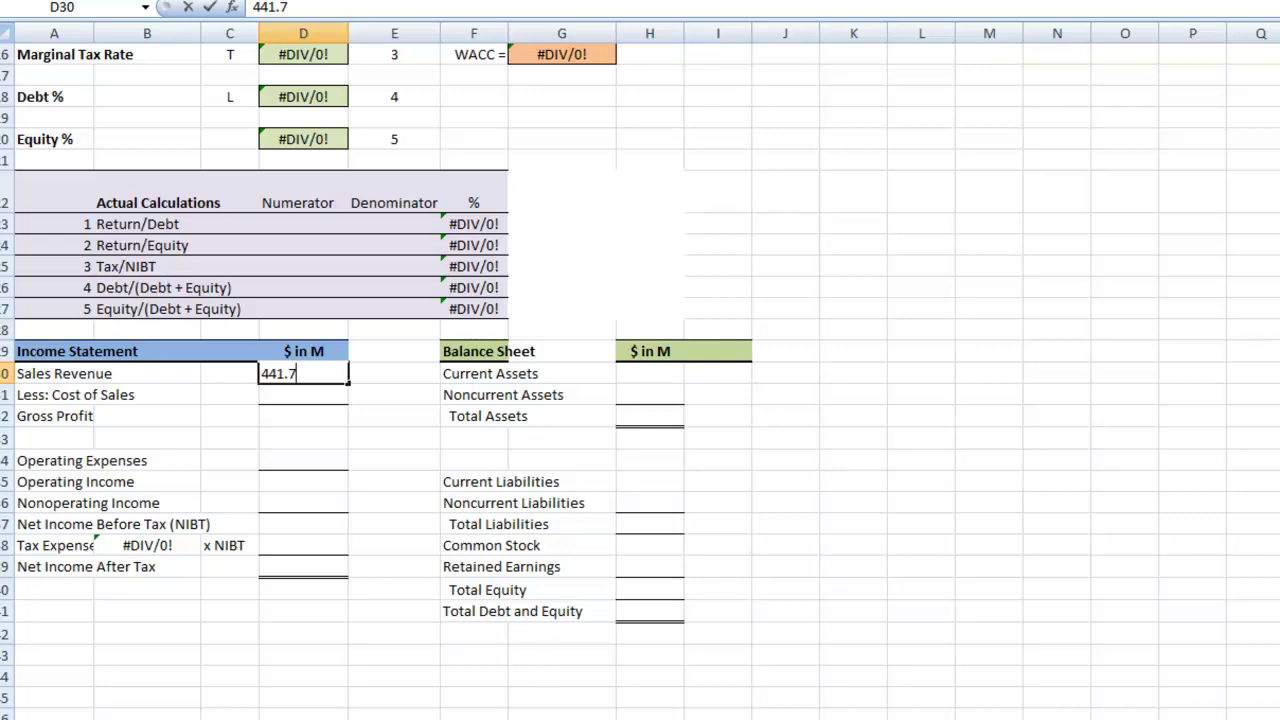
- Check 2011 cost of goods sold in the Daktronics PDF and enter 330.2 as Cost of Sales in the spreadsheet's cell D31
{"action": "key", "text": "alt+Tab"}
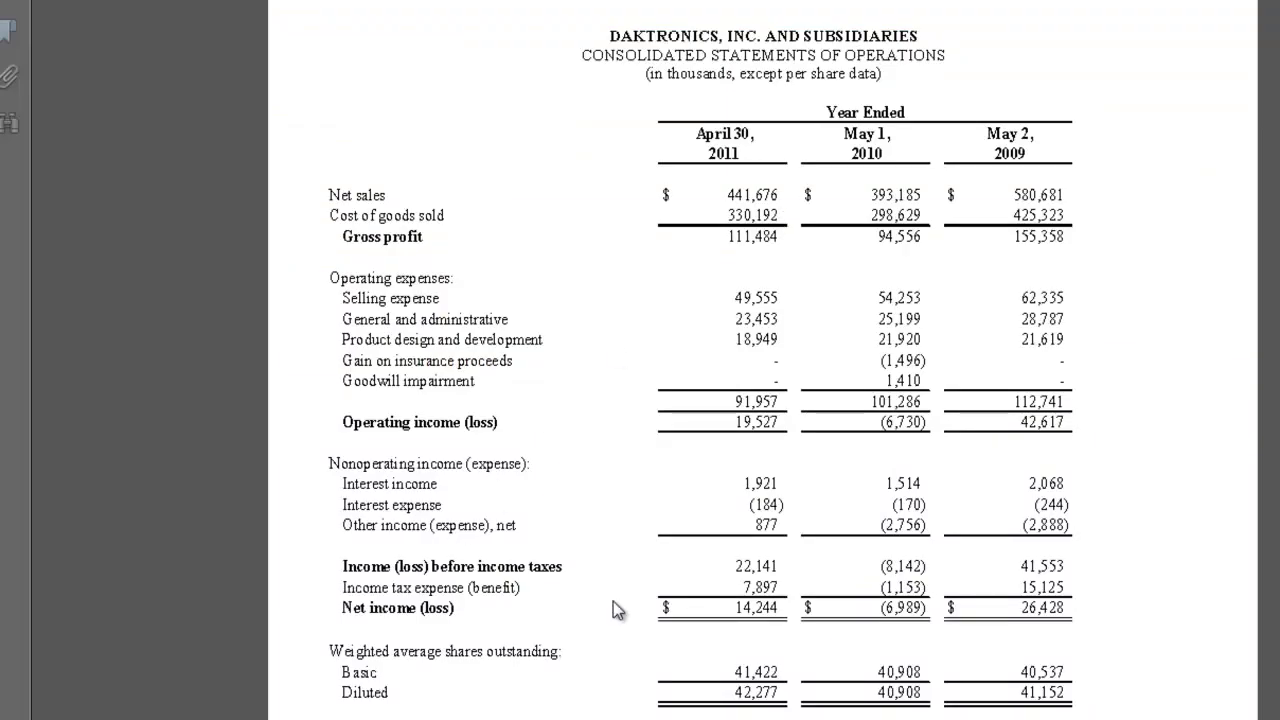
{"action": "key", "text": "alt+Tab"}
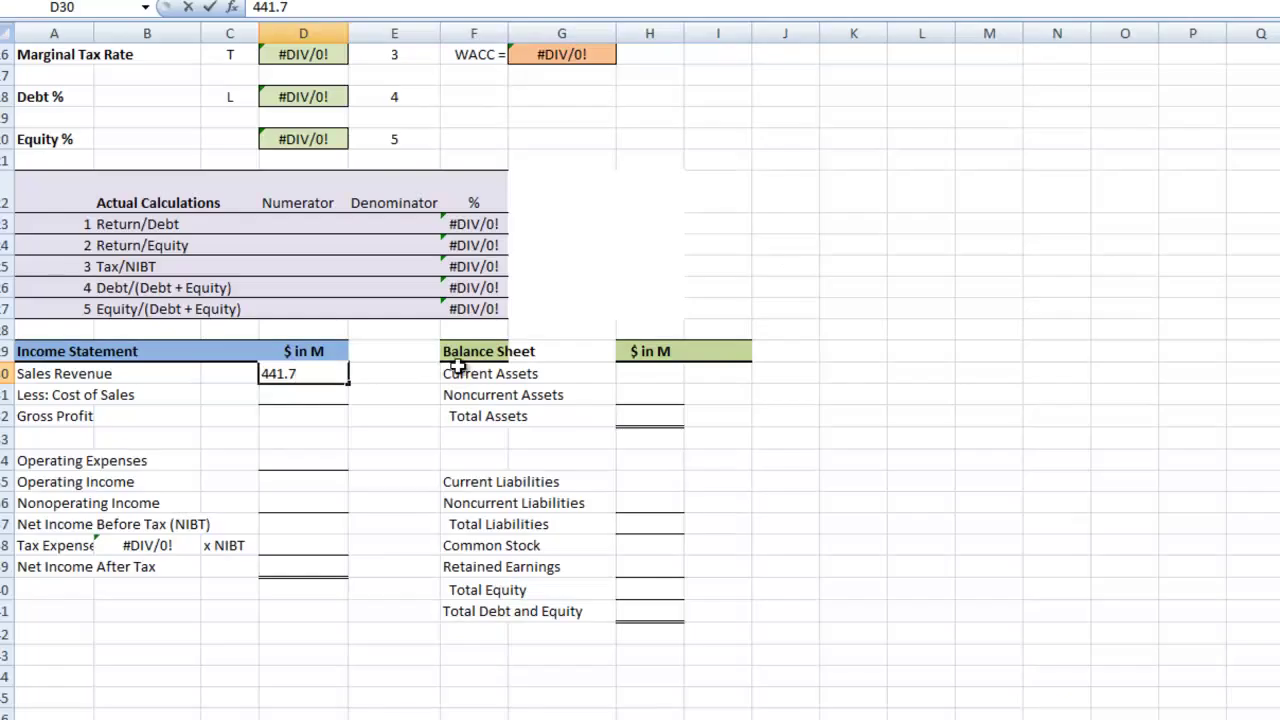
{"action": "left_click", "coordinate": [329, 398]}
{"action": "type", "text": "330.2"}
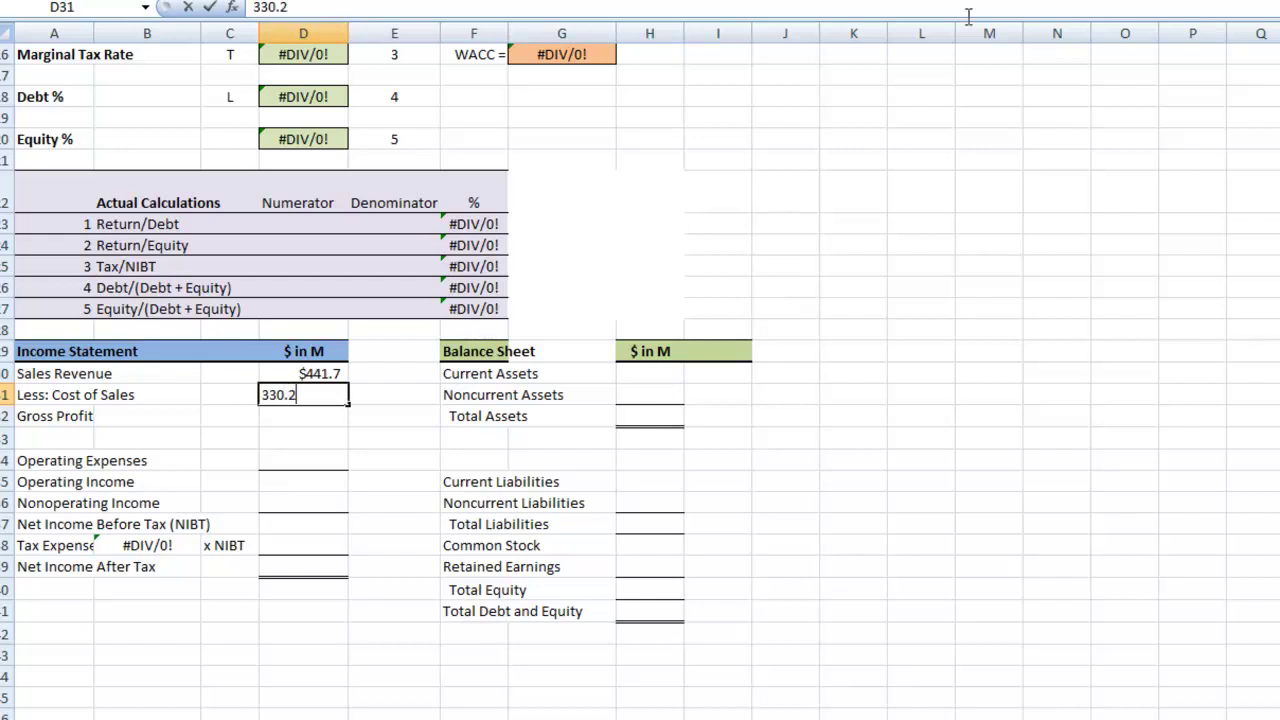
{"action": "left_click", "coordinate": [412, 446]}
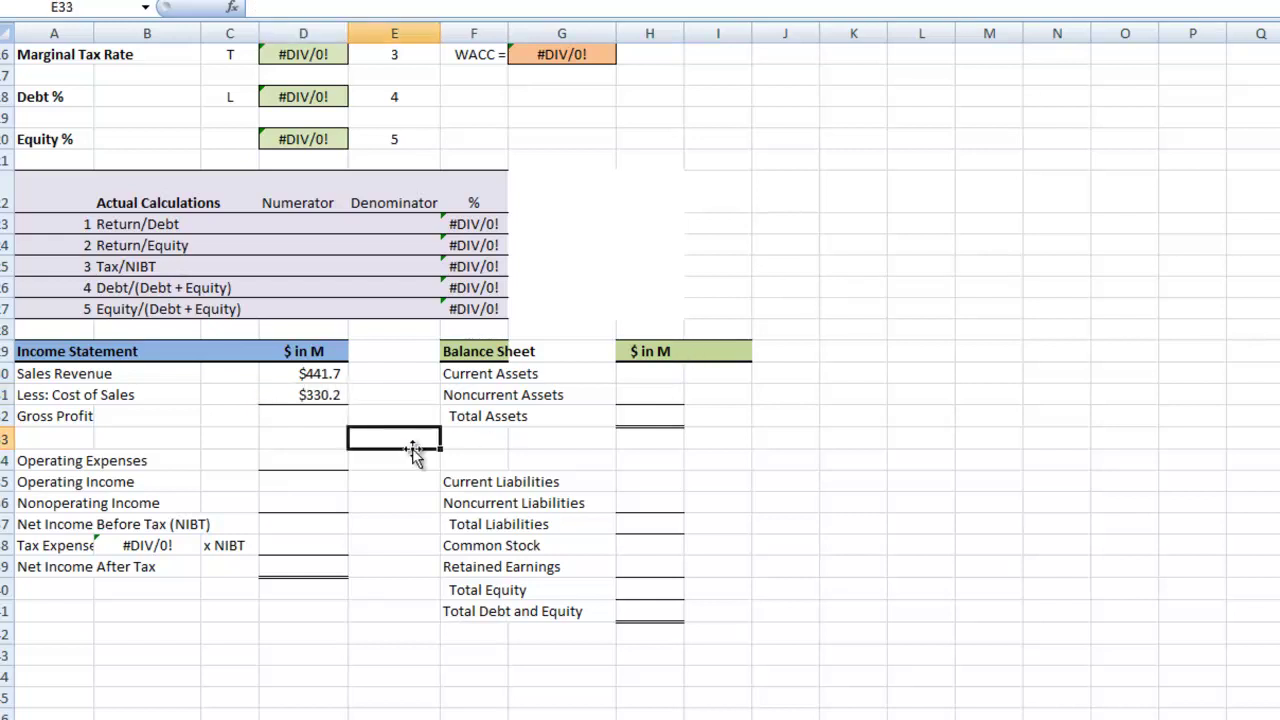
- Calculate Gross Profit in D32 as Sales Revenue minus Cost of Sales with the formula =D30-D31
{"action": "left_click", "coordinate": [332, 419]}
{"action": "type", "text": "="}
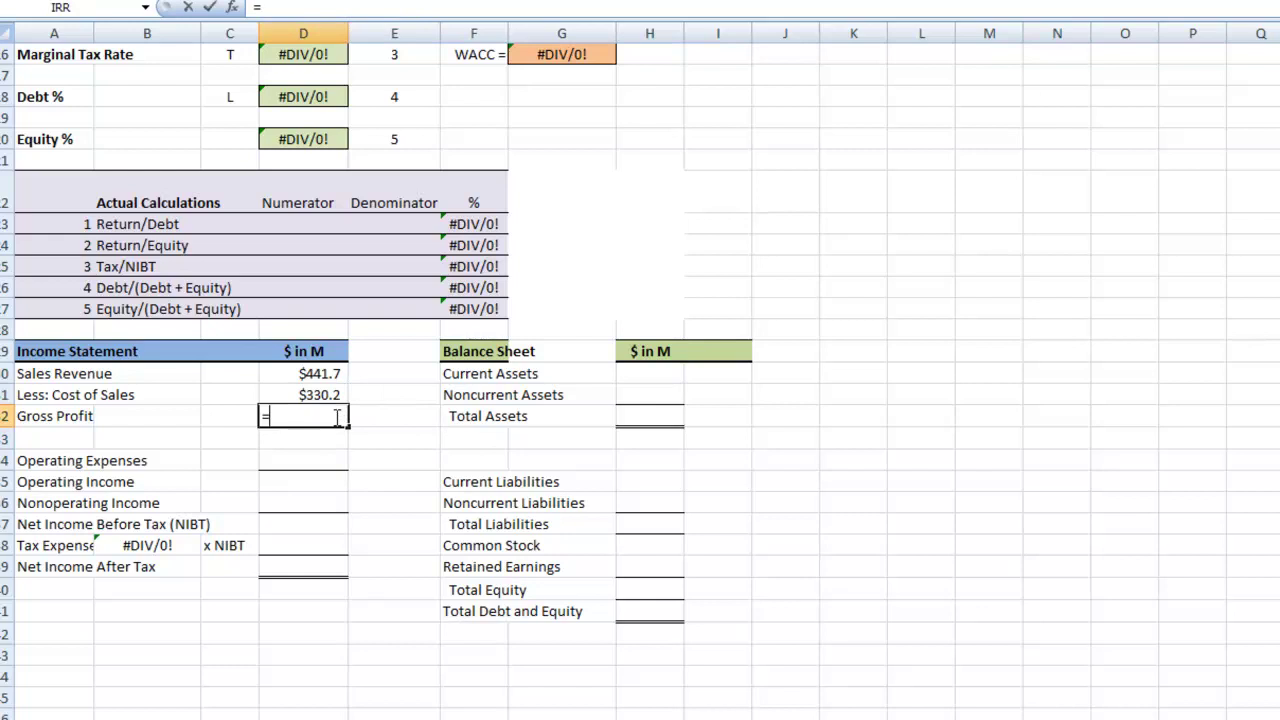
{"action": "left_click", "coordinate": [305, 373]}
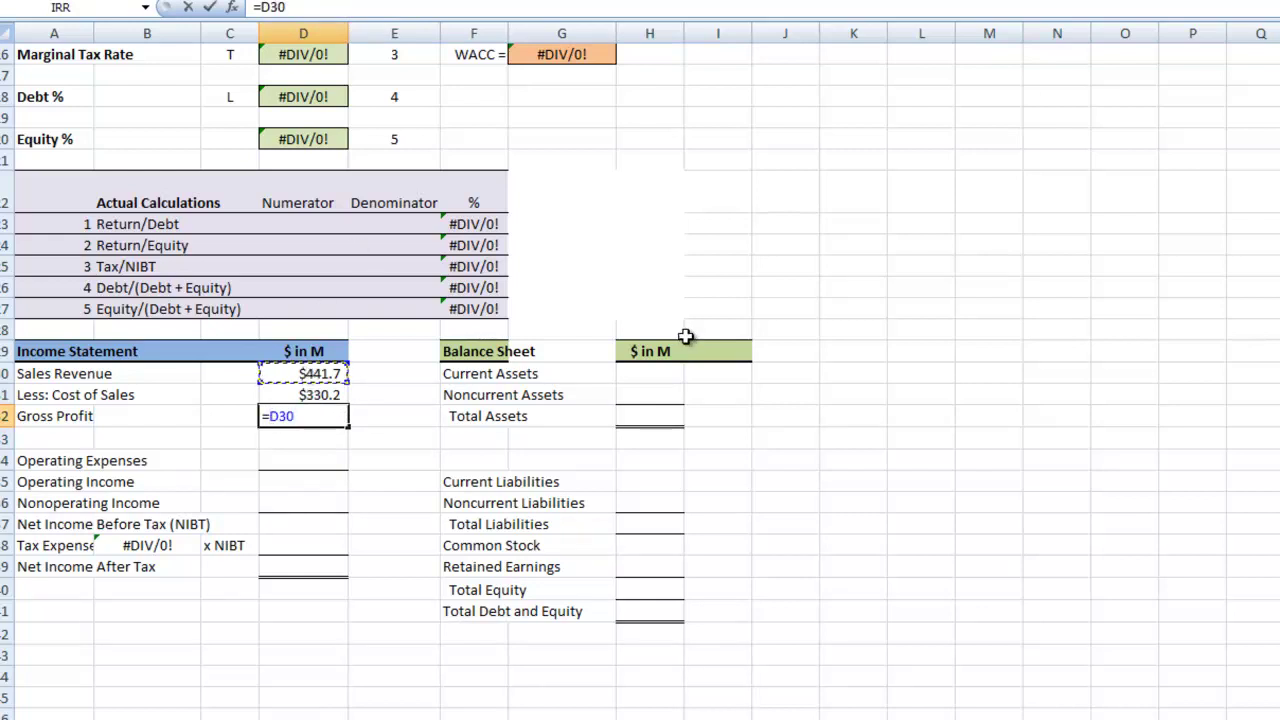
{"action": "type", "text": "-"}
{"action": "left_click", "coordinate": [322, 395]}
{"action": "key", "text": "Return"}
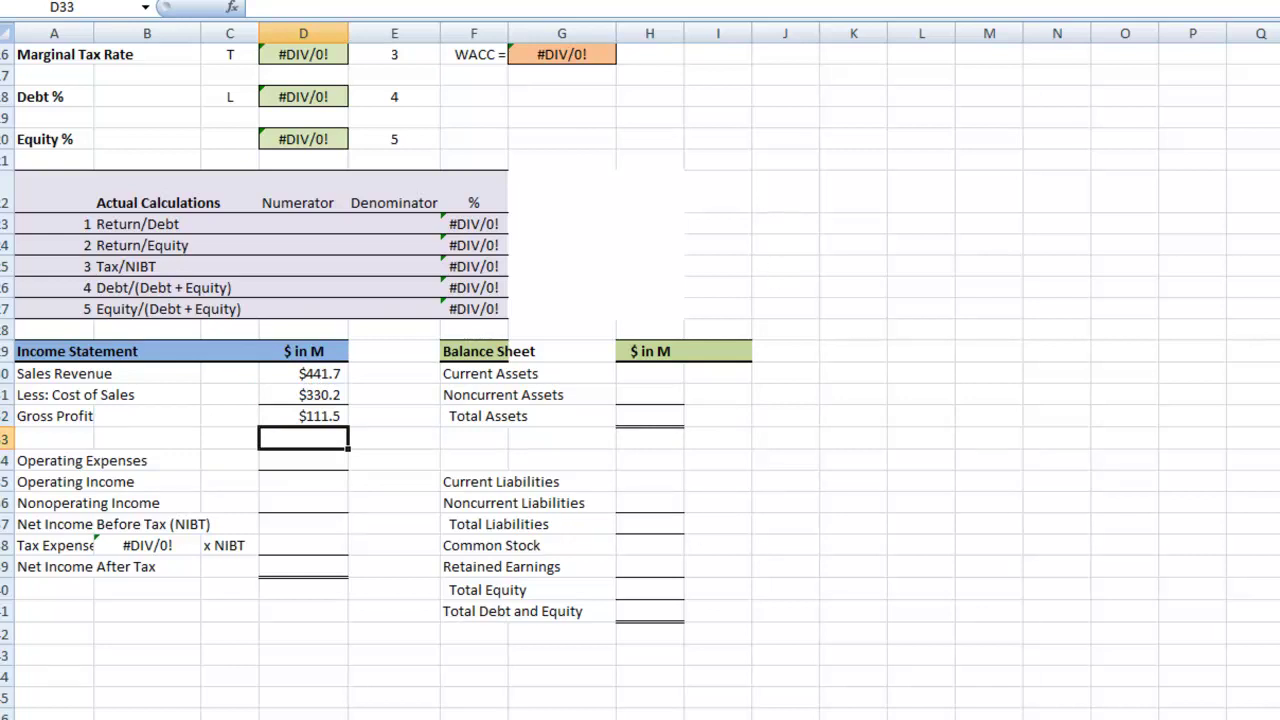
- Look up total 2011 operating expenses in the Daktronics PDF and enter 92.0 as Operating Expenses in the spreadsheet's cell D34
{"action": "left_click", "coordinate": [370, 694]}
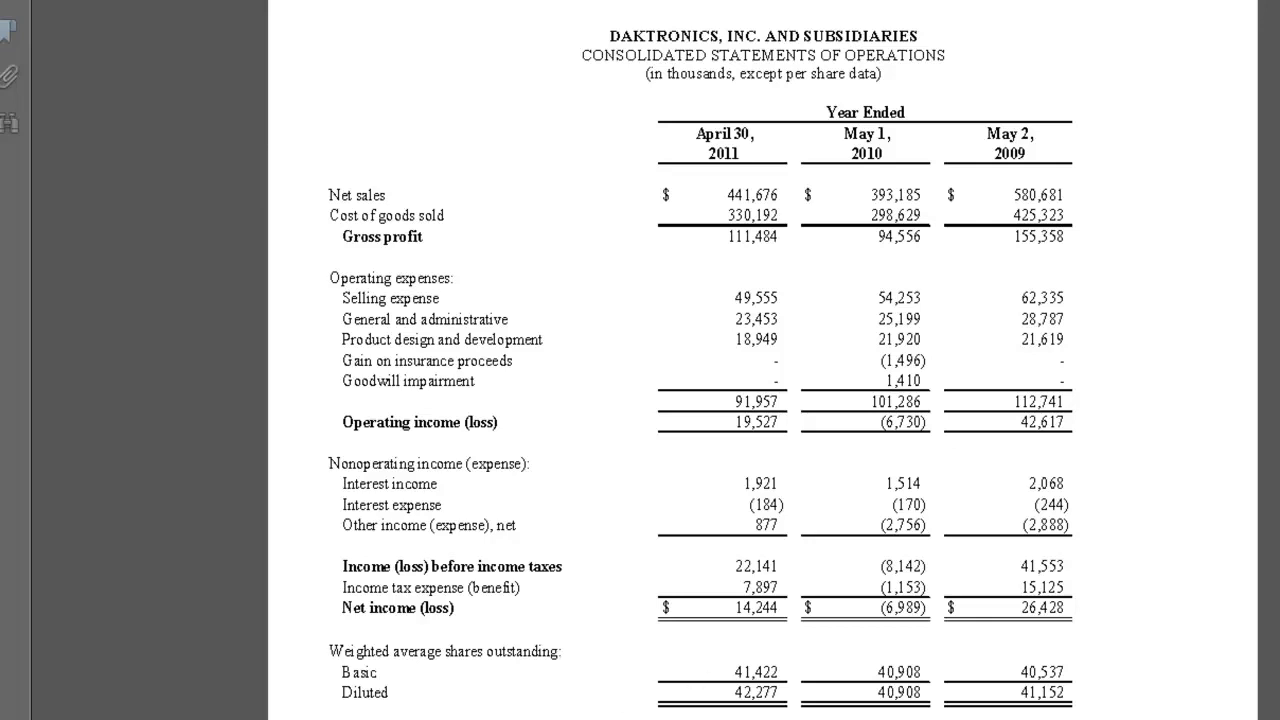
{"action": "key", "text": "alt+Tab"}
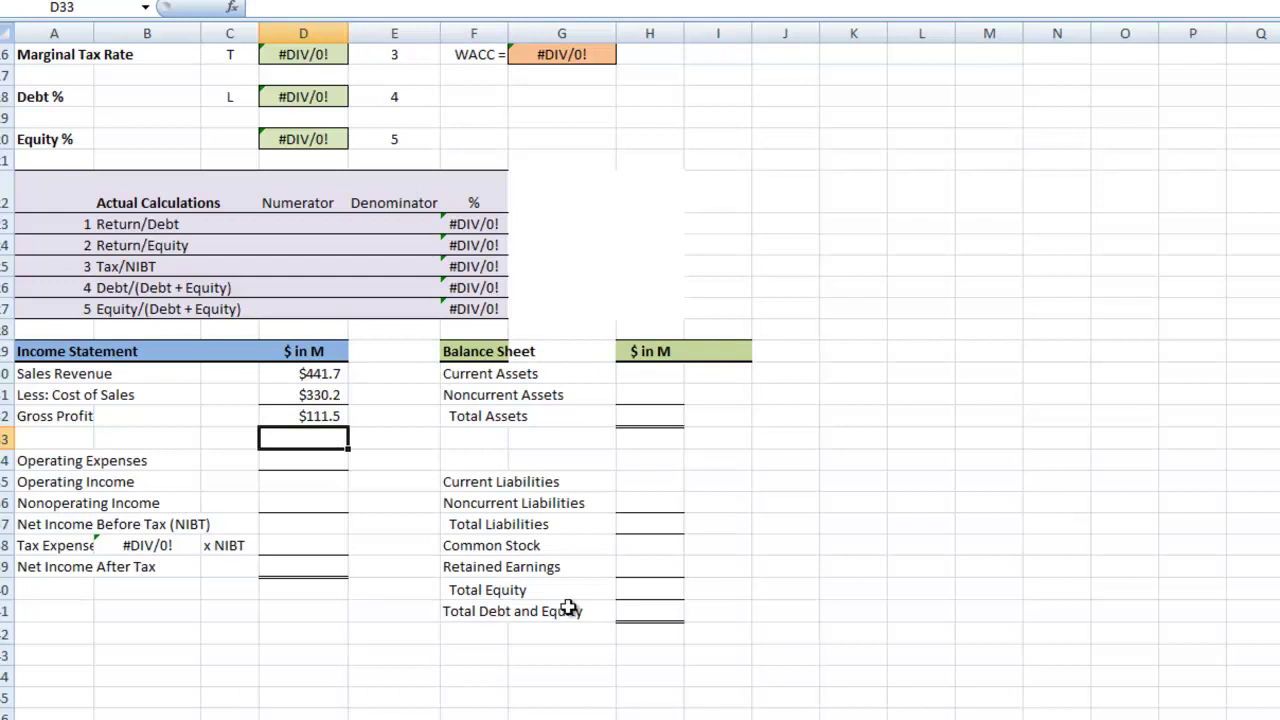
{"action": "left_click", "coordinate": [303, 465]}
{"action": "type", "text": "91."}
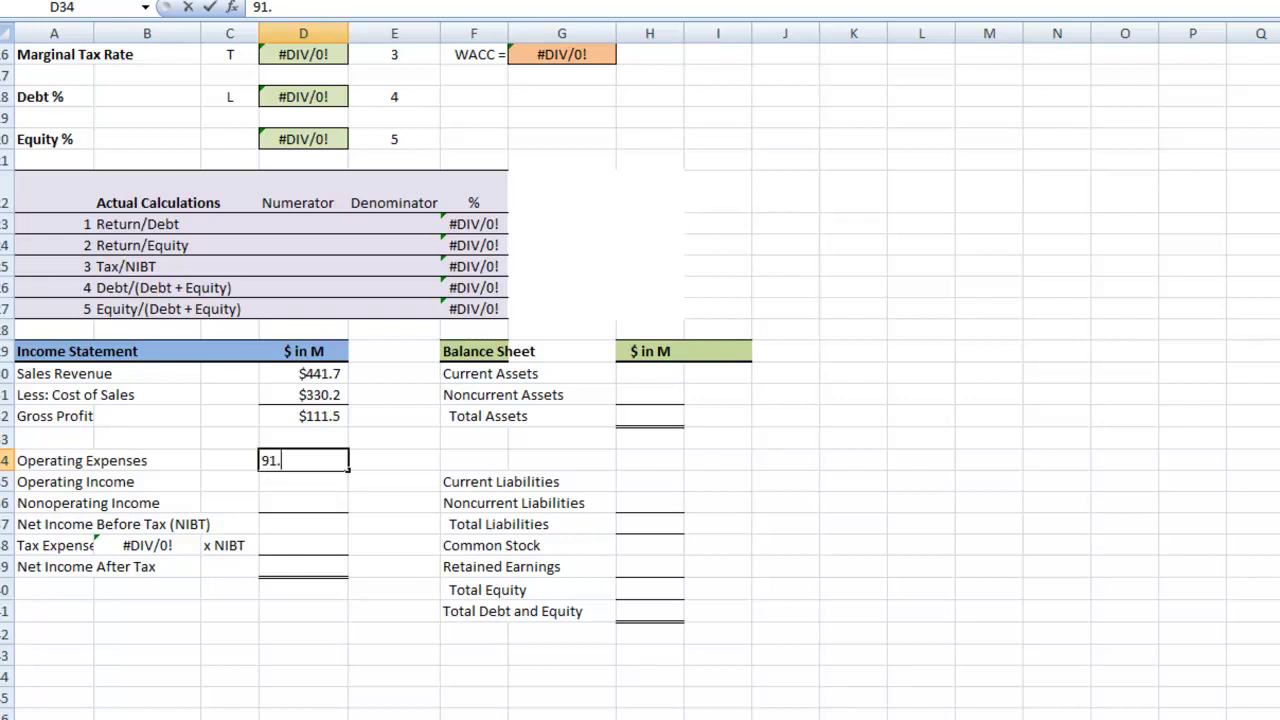
{"action": "key", "text": "BackSpace"}
{"action": "type", "text": "2.0"}
{"action": "left_click", "coordinate": [355, 500]}
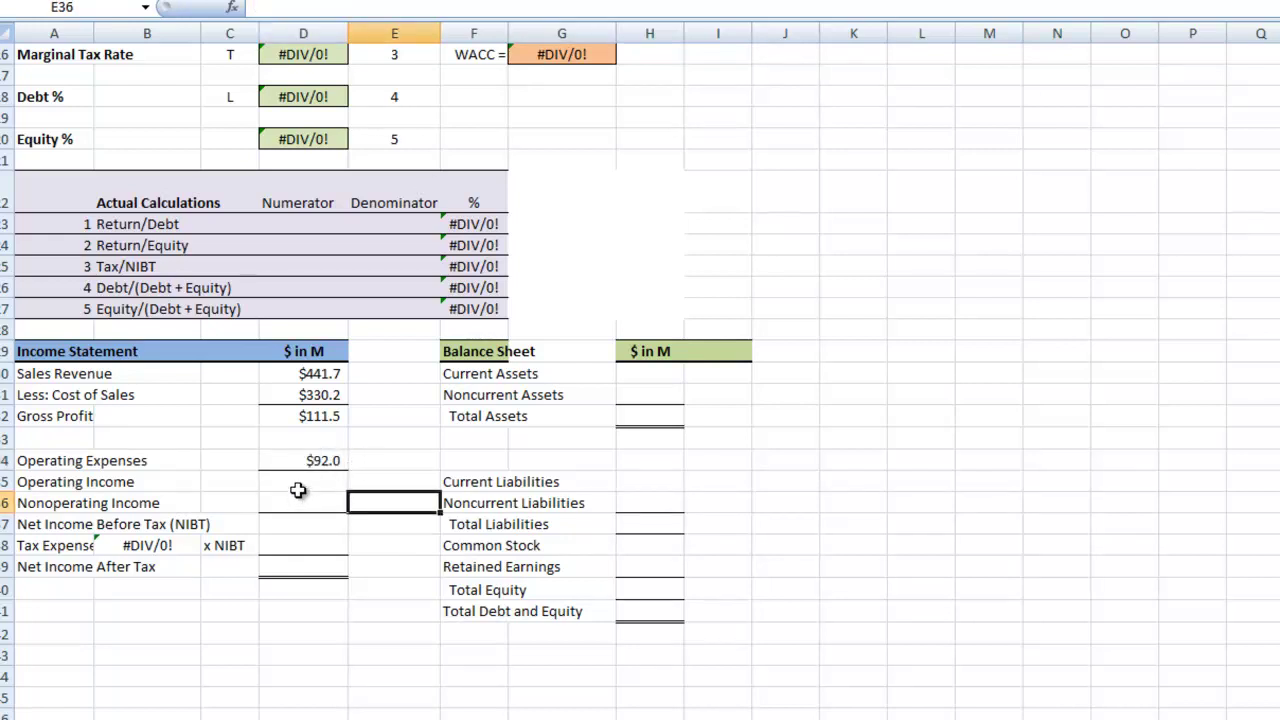
- Calculate Operating Income in D35 as Gross Profit minus Operating Expenses with the formula =D32-D34
{"action": "left_click", "coordinate": [308, 479]}
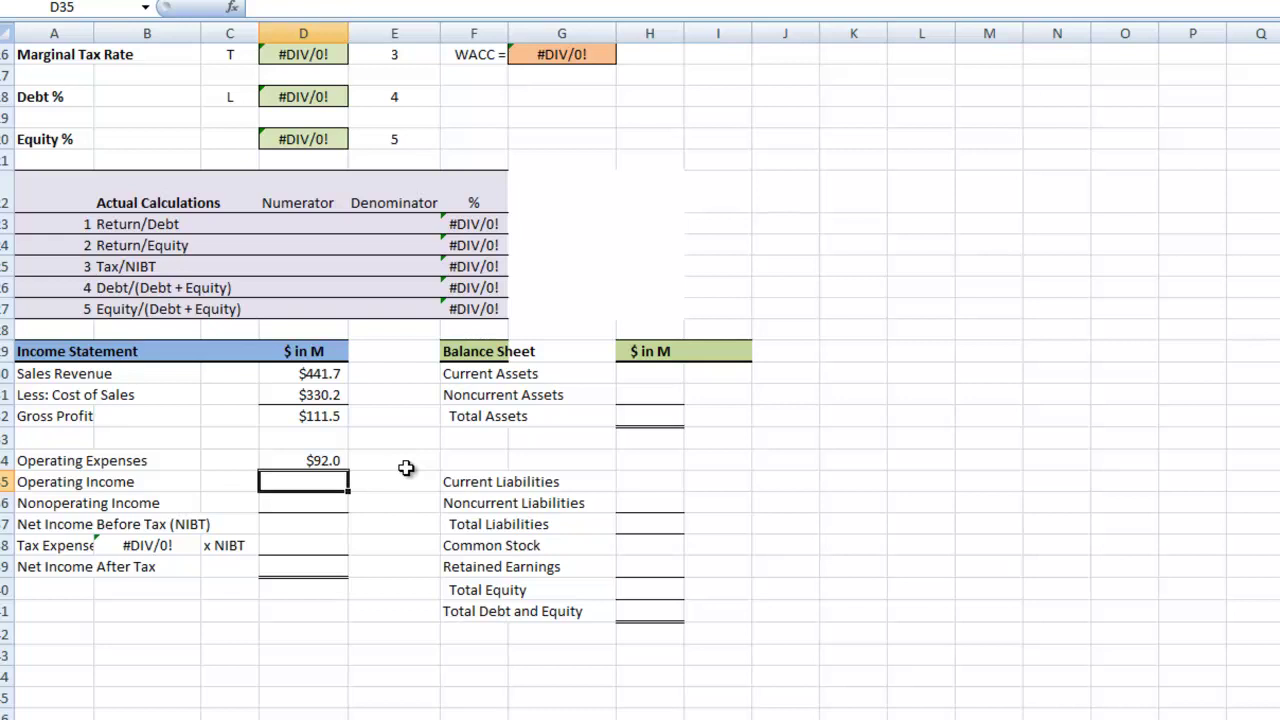
{"action": "type", "text": "="}
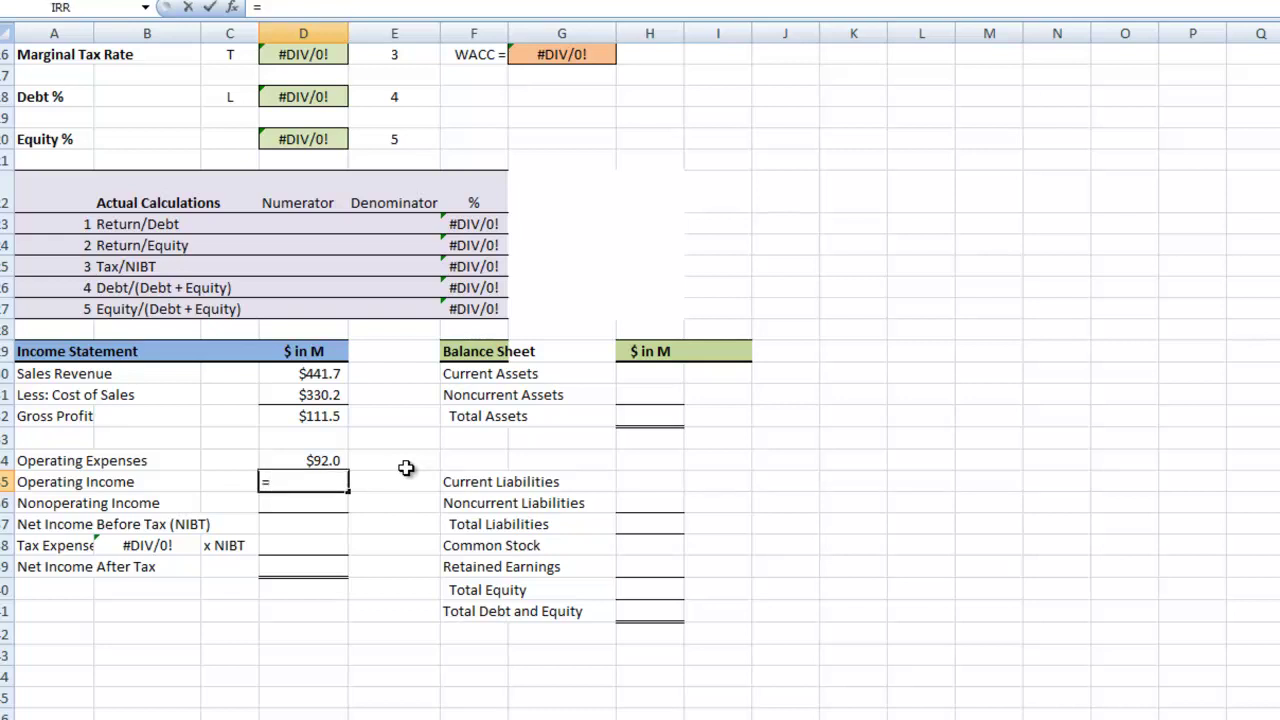
{"action": "left_click", "coordinate": [318, 412]}
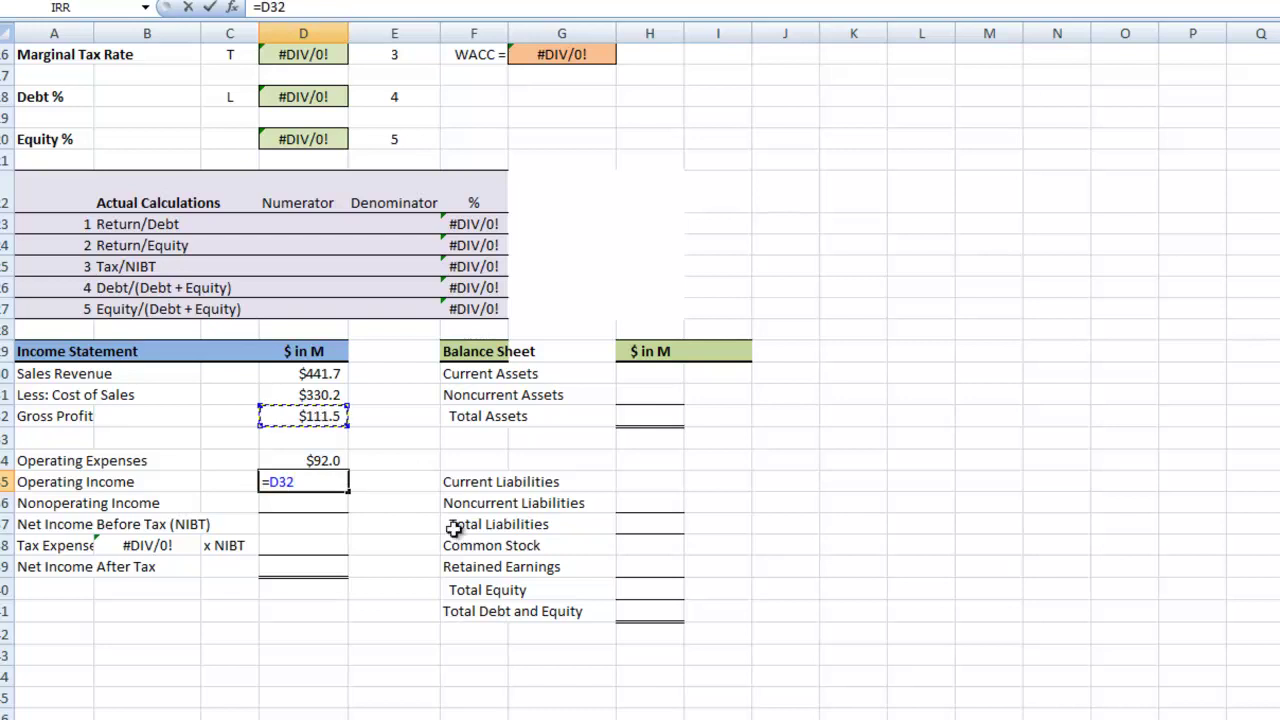
{"action": "type", "text": "-"}
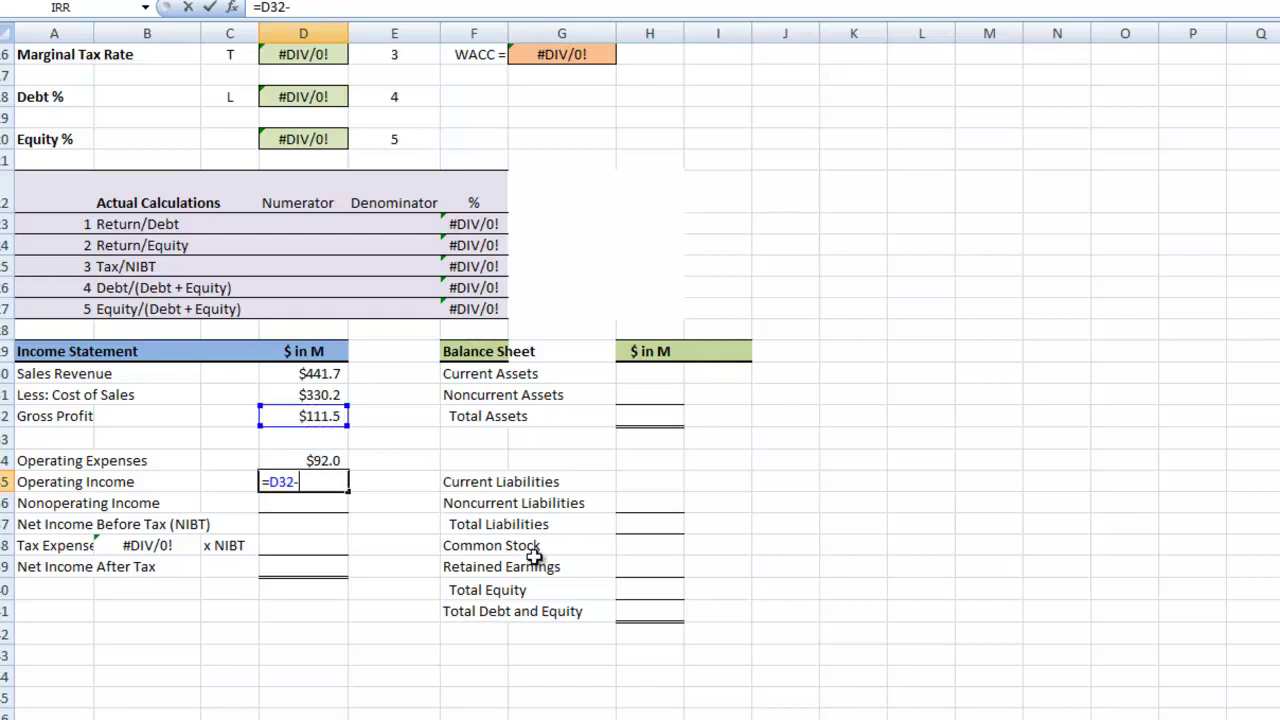
{"action": "left_click", "coordinate": [296, 460]}
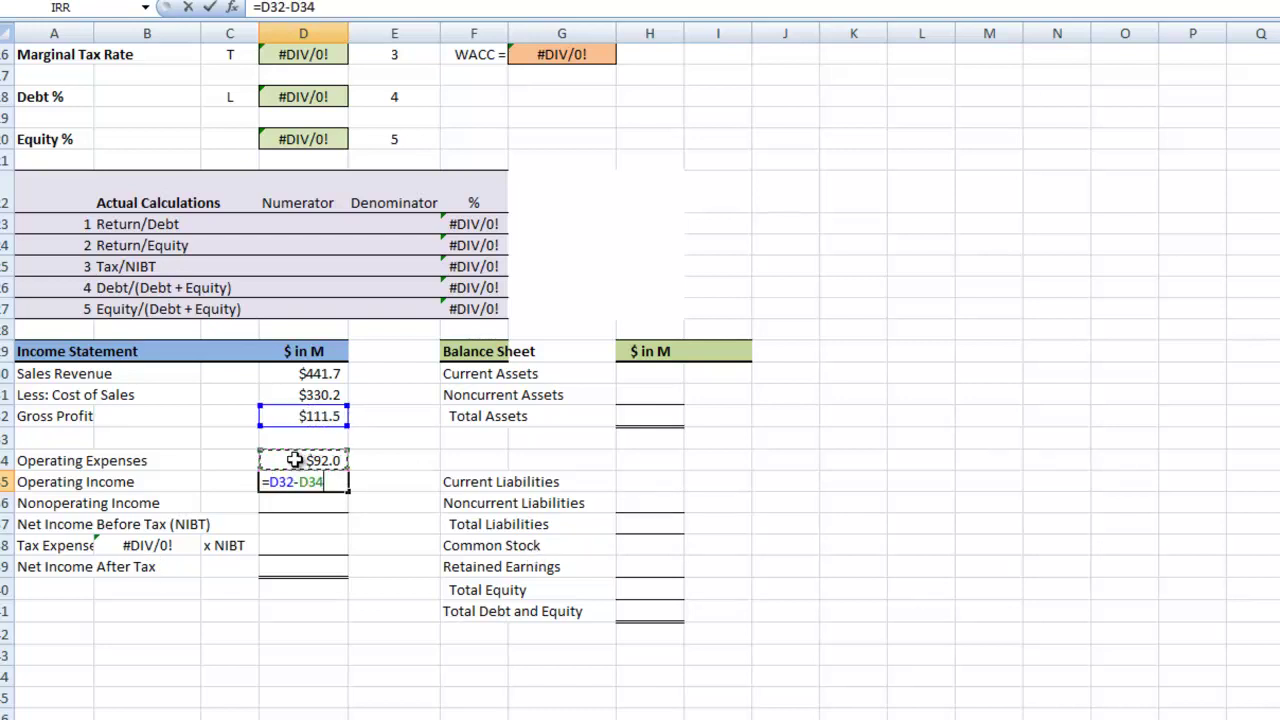
{"action": "key", "text": "Return"}
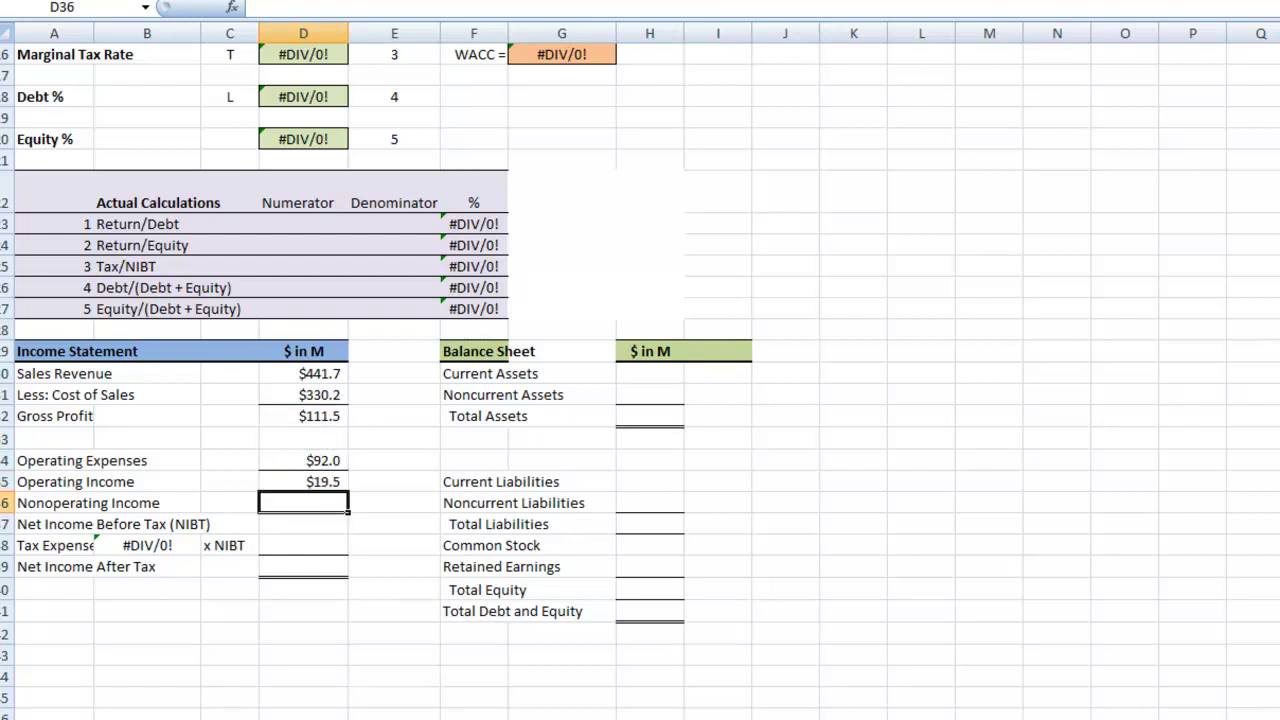
- Check nonoperating items in the Daktronics PDF, enter 2.6 as Nonoperating Income in the spreadsheet, and AutoSum it with Operating Income into Net Income Before Tax
{"action": "left_click", "coordinate": [590, 700]}
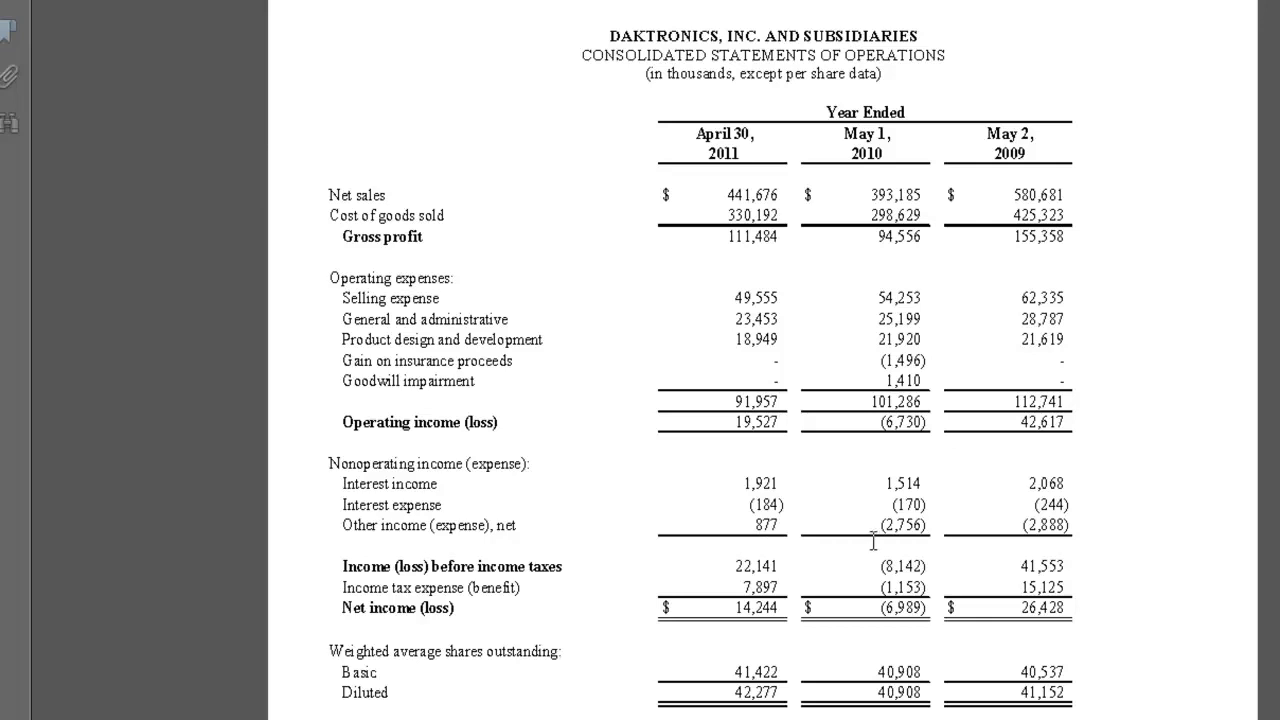
{"action": "key", "text": "alt+Tab"}
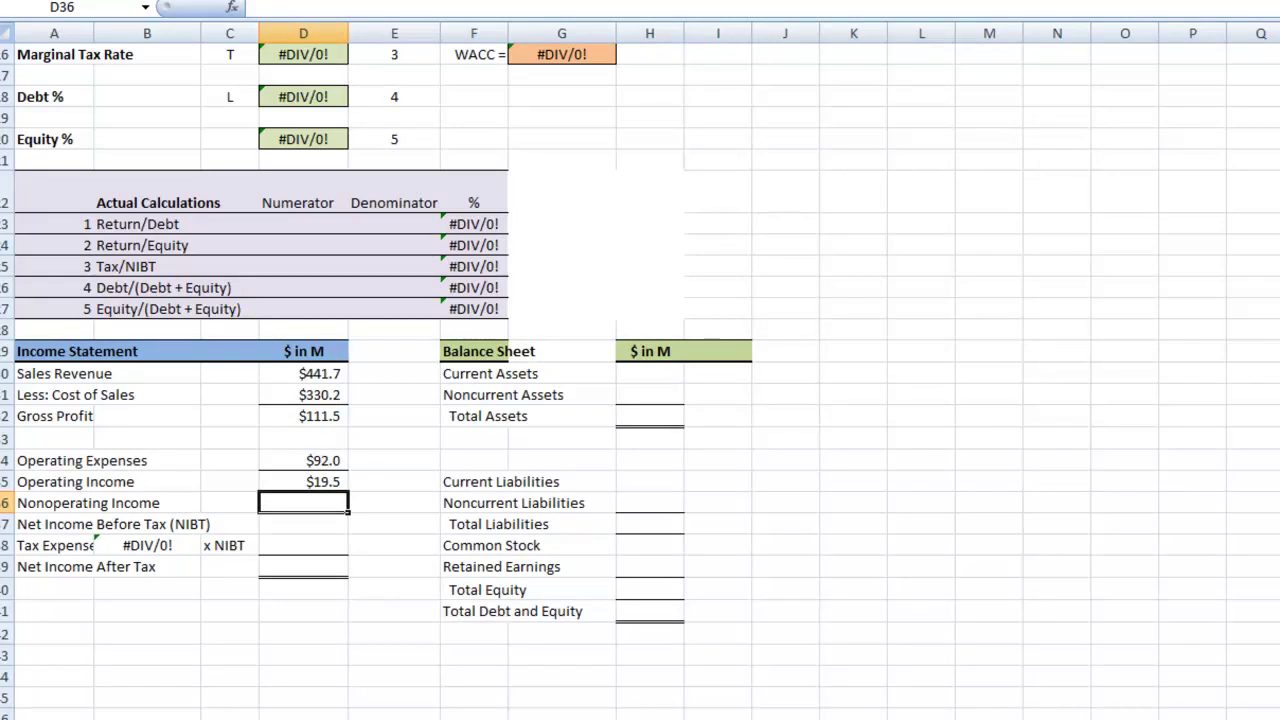
{"action": "type", "text": "2.6"}
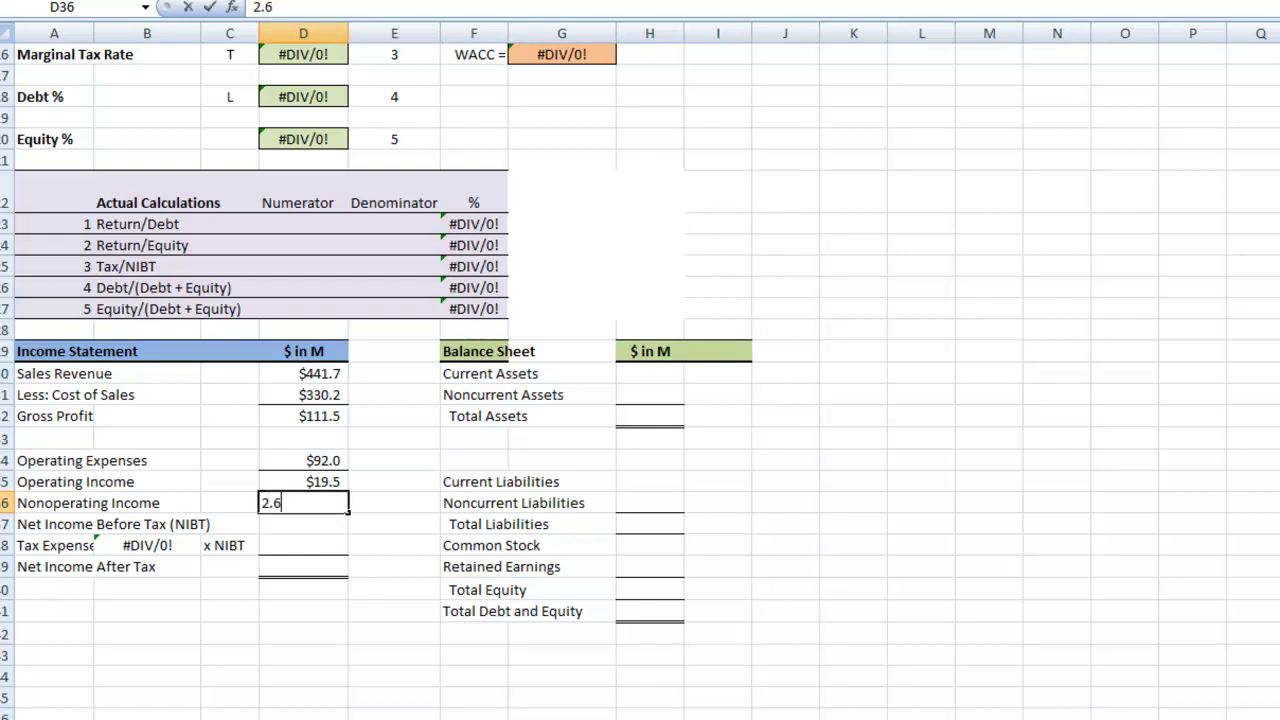
{"action": "left_click", "coordinate": [427, 521]}
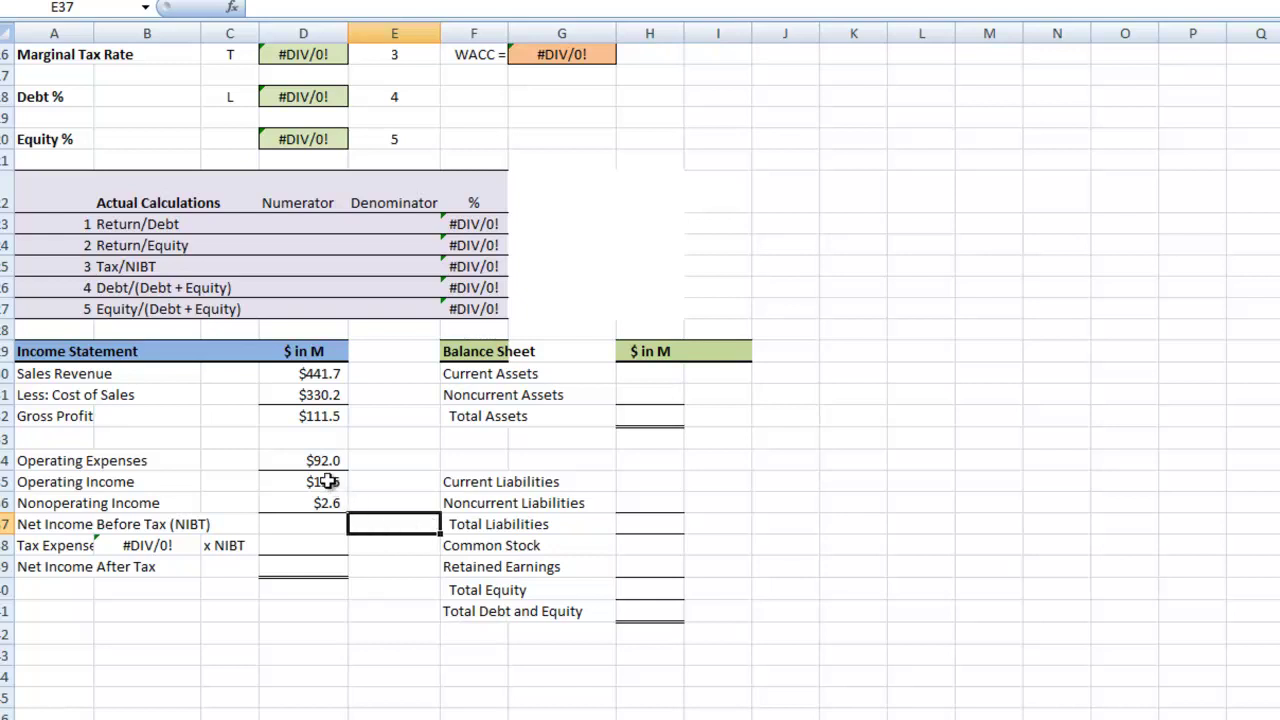
{"action": "left_click_drag", "start_coordinate": [328, 481], "coordinate": [316, 518]}
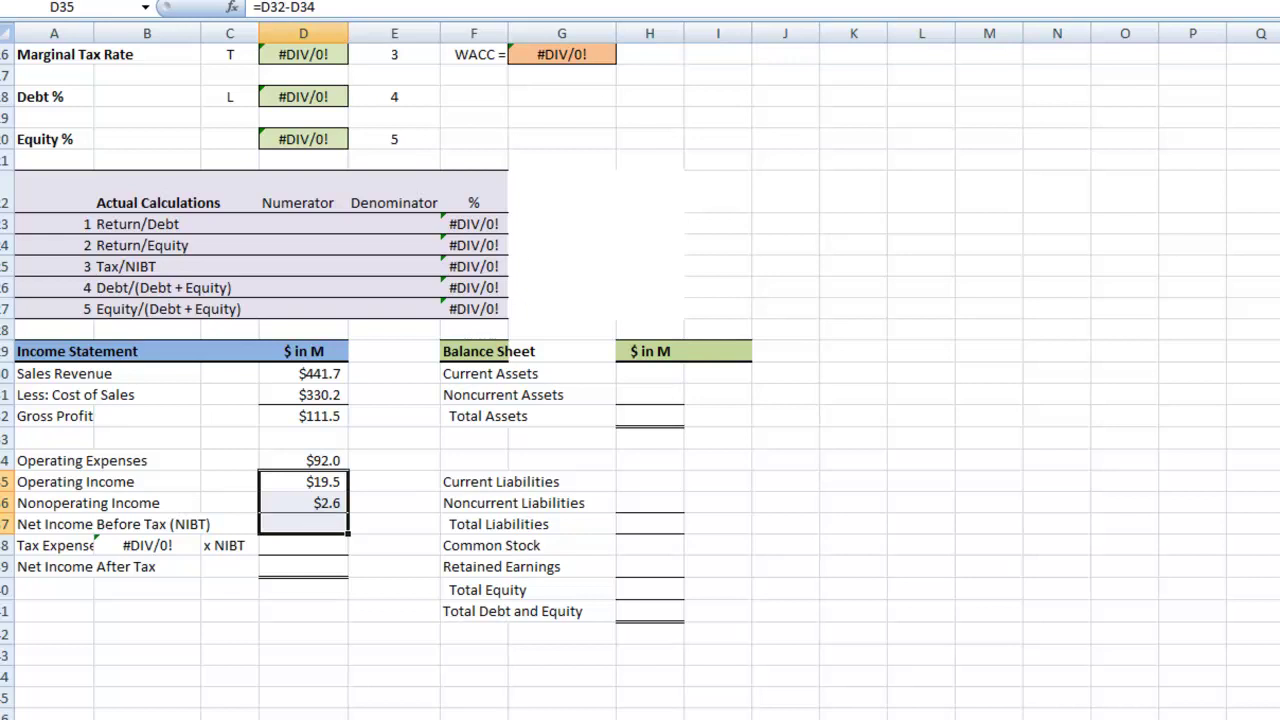
{"action": "key", "text": "alt+equal"}
- Look up 2011 income tax expense in the Daktronics PDF and enter 7.9 as Tax Expense in the spreadsheet's cell D38
{"action": "key", "text": "alt+Tab"}
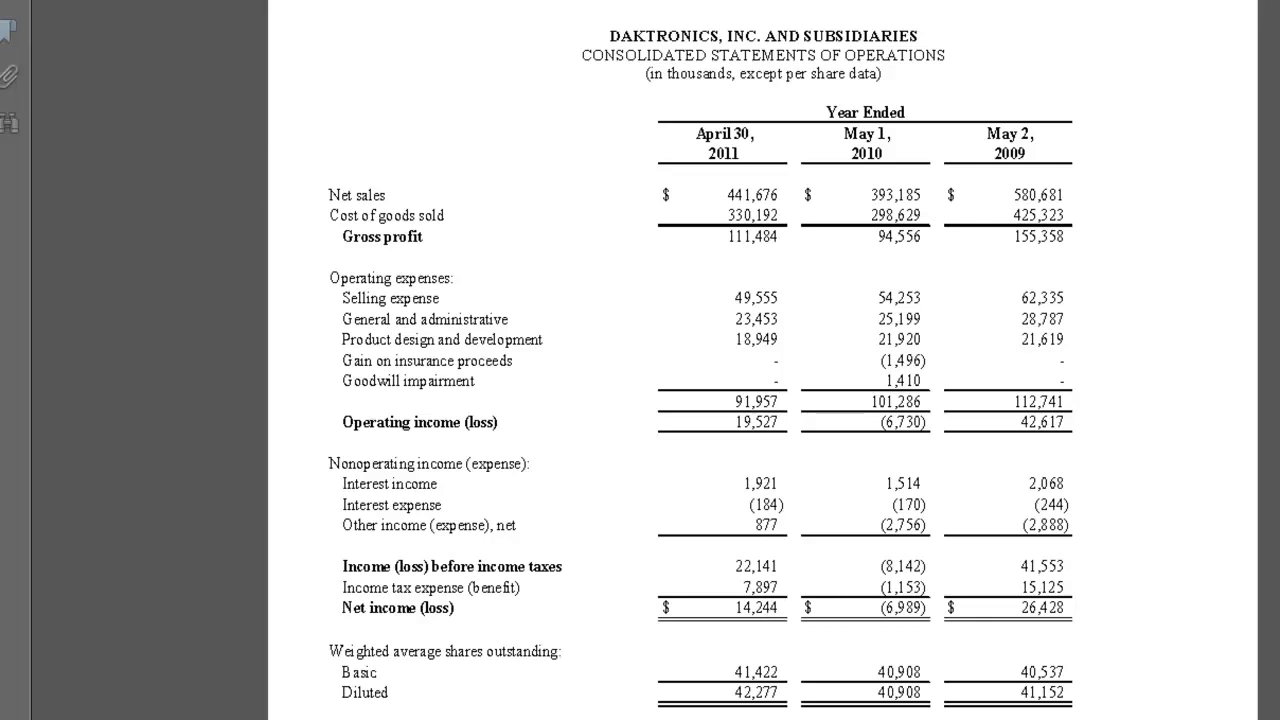
{"action": "key", "text": "alt+Tab"}
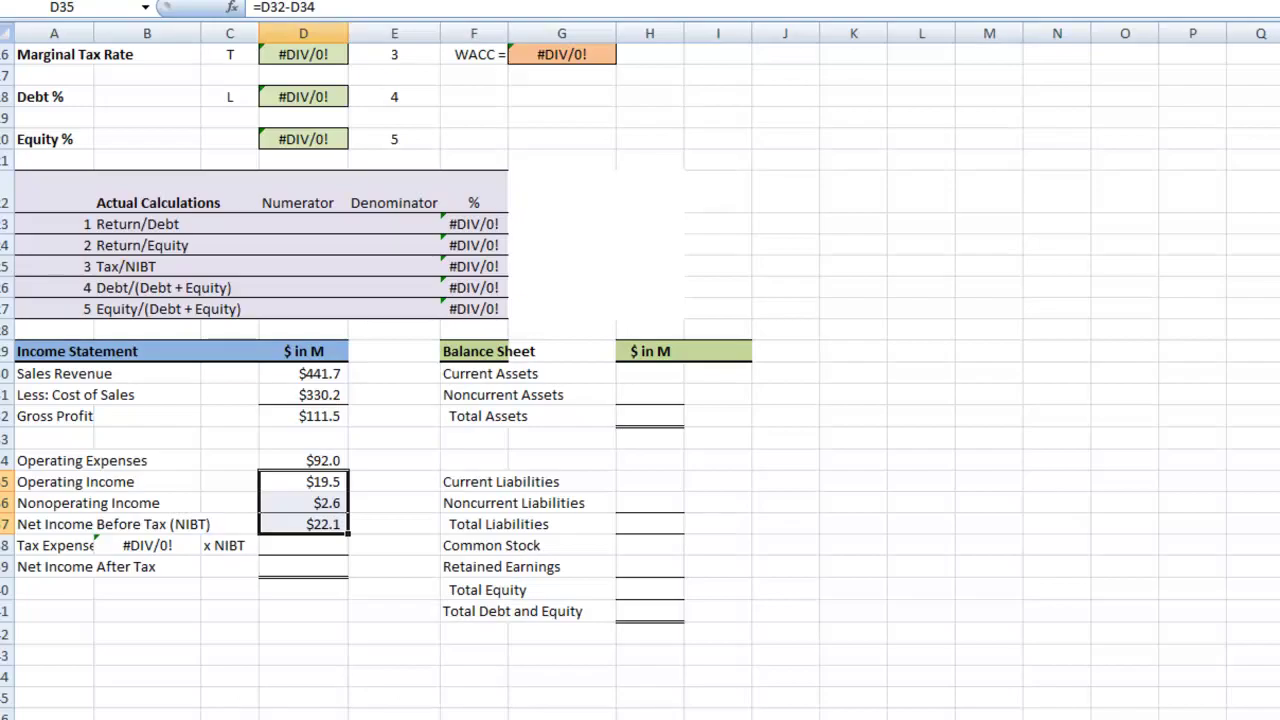
{"action": "left_click", "coordinate": [302, 549]}
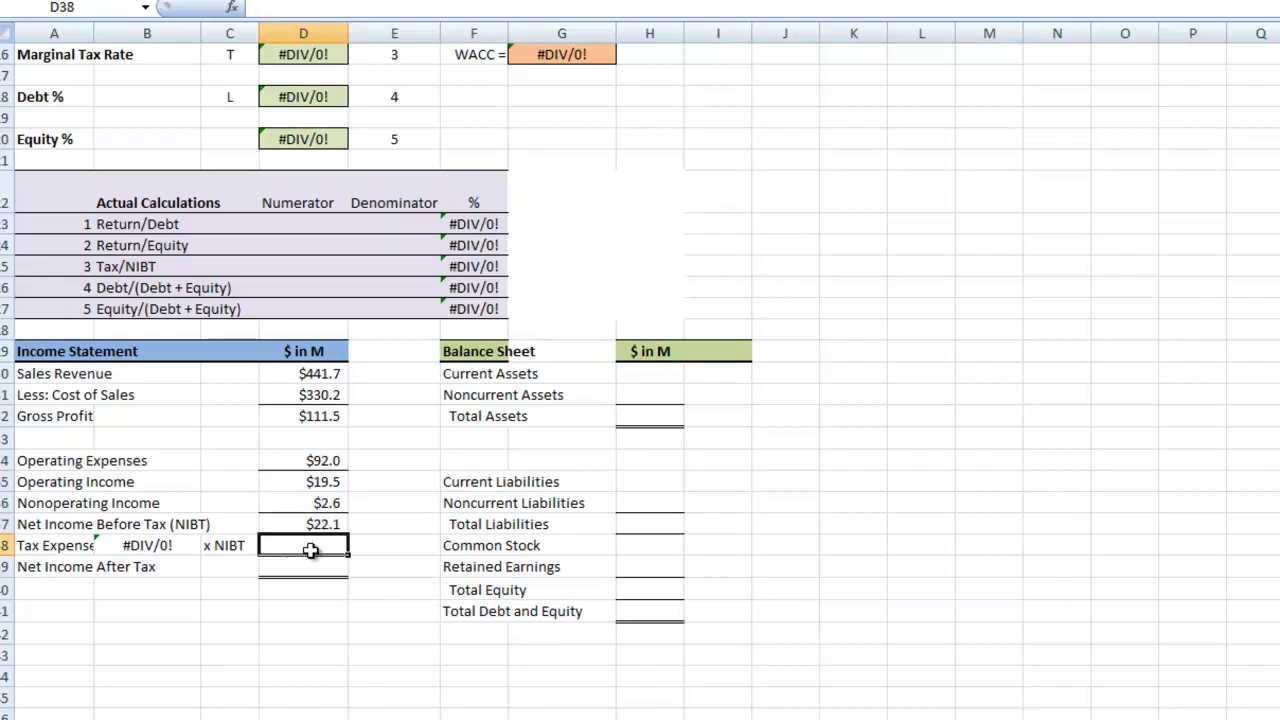
{"action": "type", "text": "7.9"}
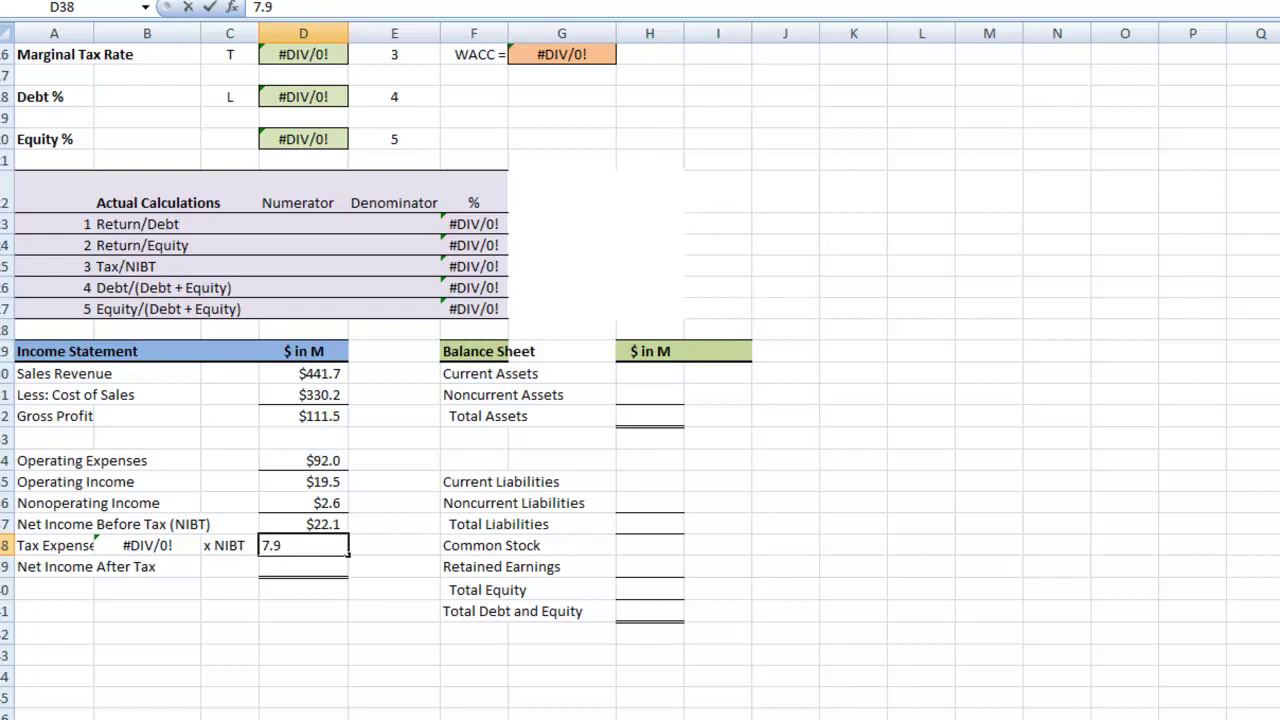
{"action": "key", "text": "Return"}
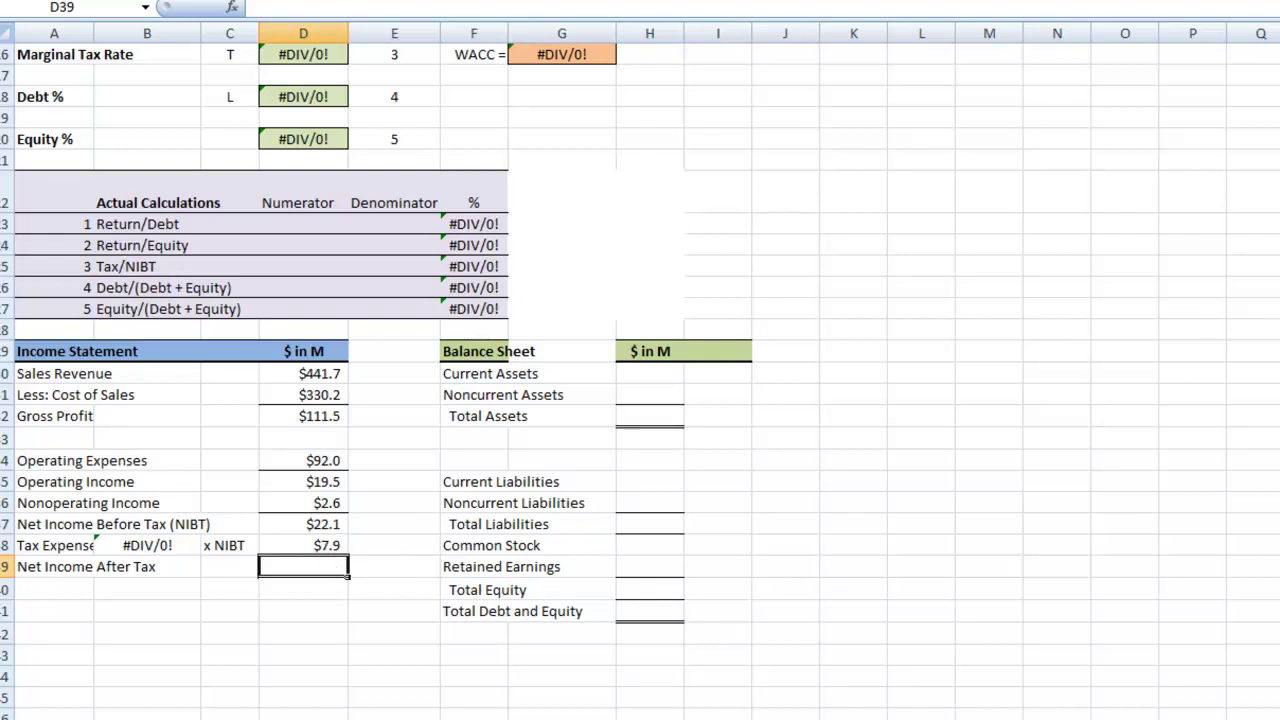
- Calculate Net Income After Tax in D39 as Net Income Before Tax minus Tax Expense with the formula =D37-D38
{"action": "type", "text": "="}
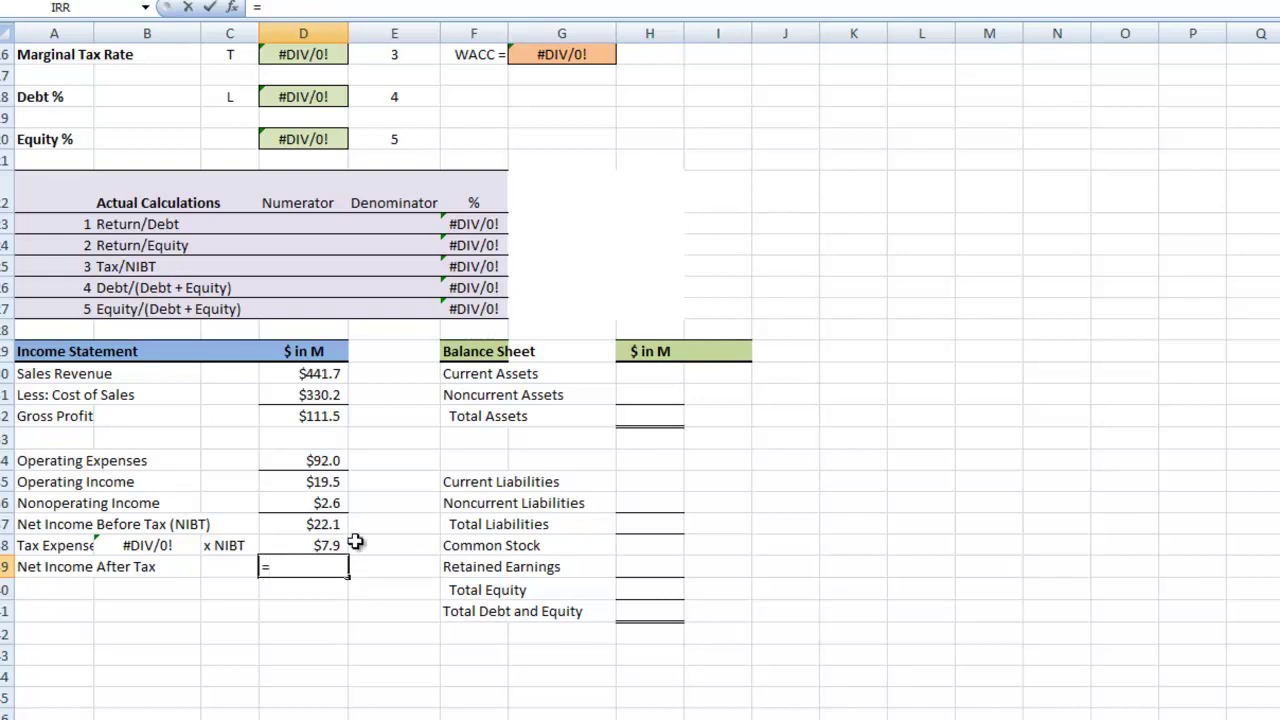
{"action": "left_click", "coordinate": [326, 524]}
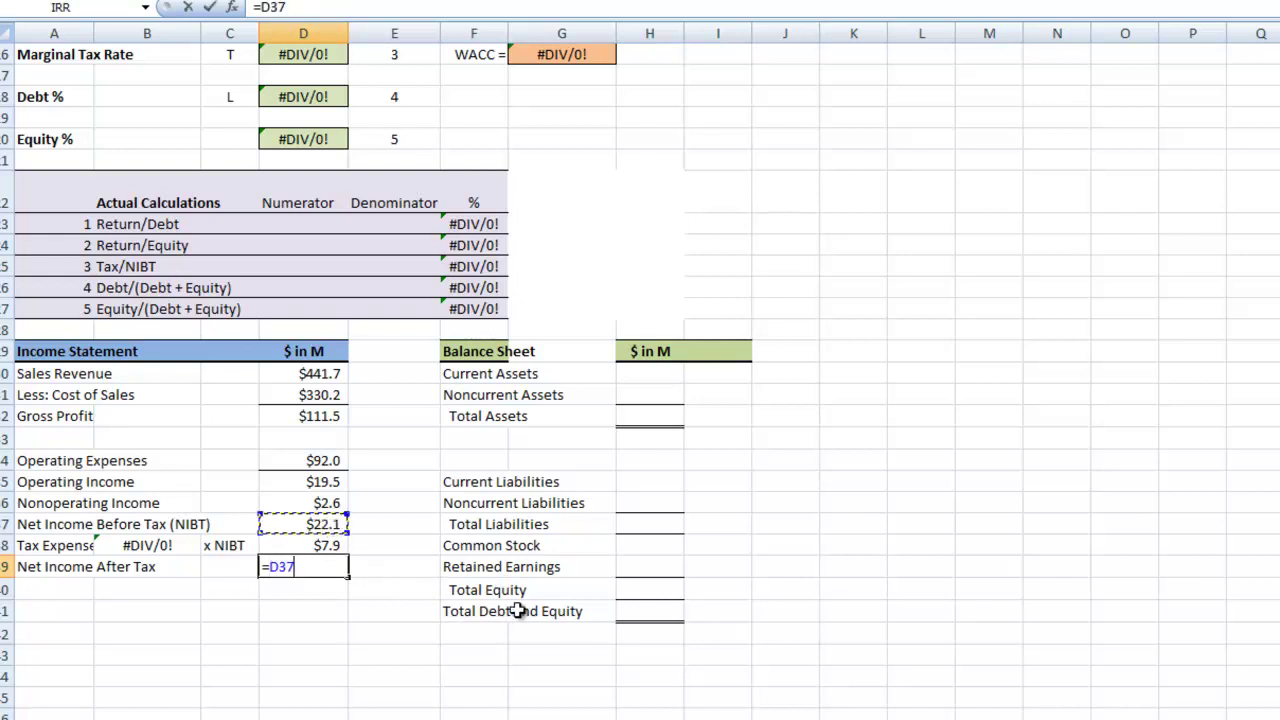
{"action": "type", "text": "-"}
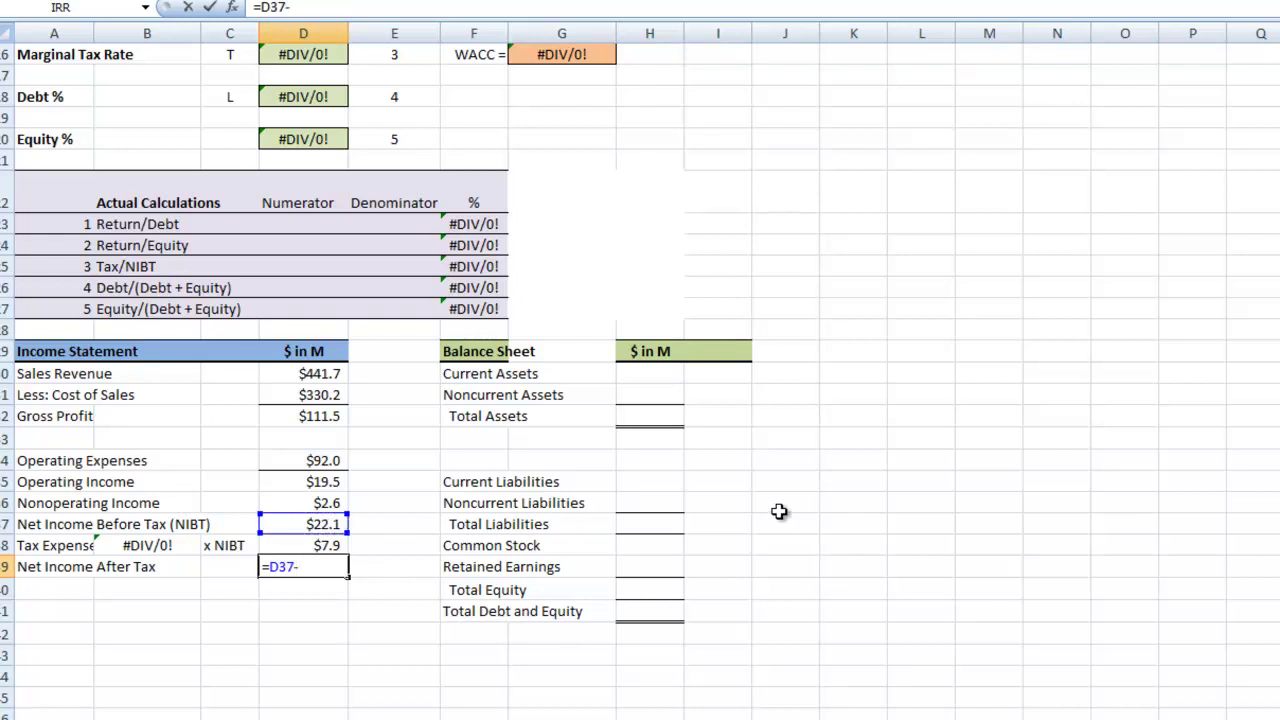
{"action": "left_click", "coordinate": [310, 545]}
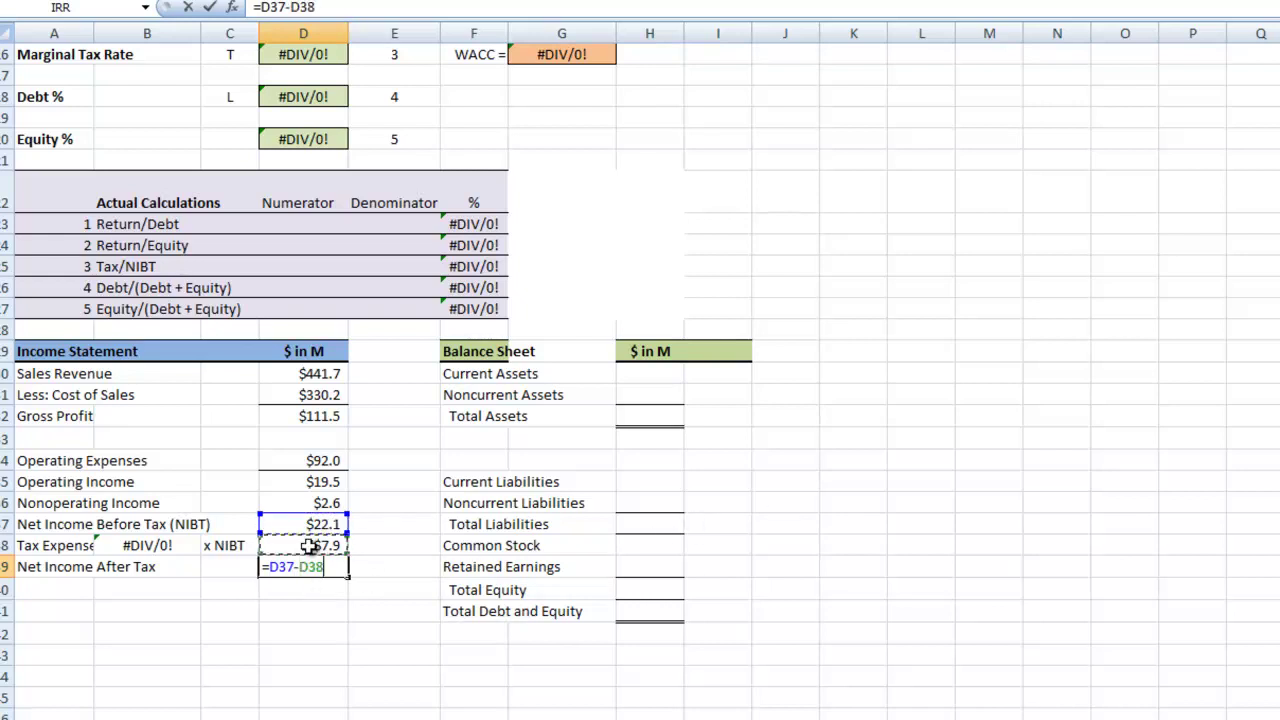
{"action": "key", "text": "Return"}
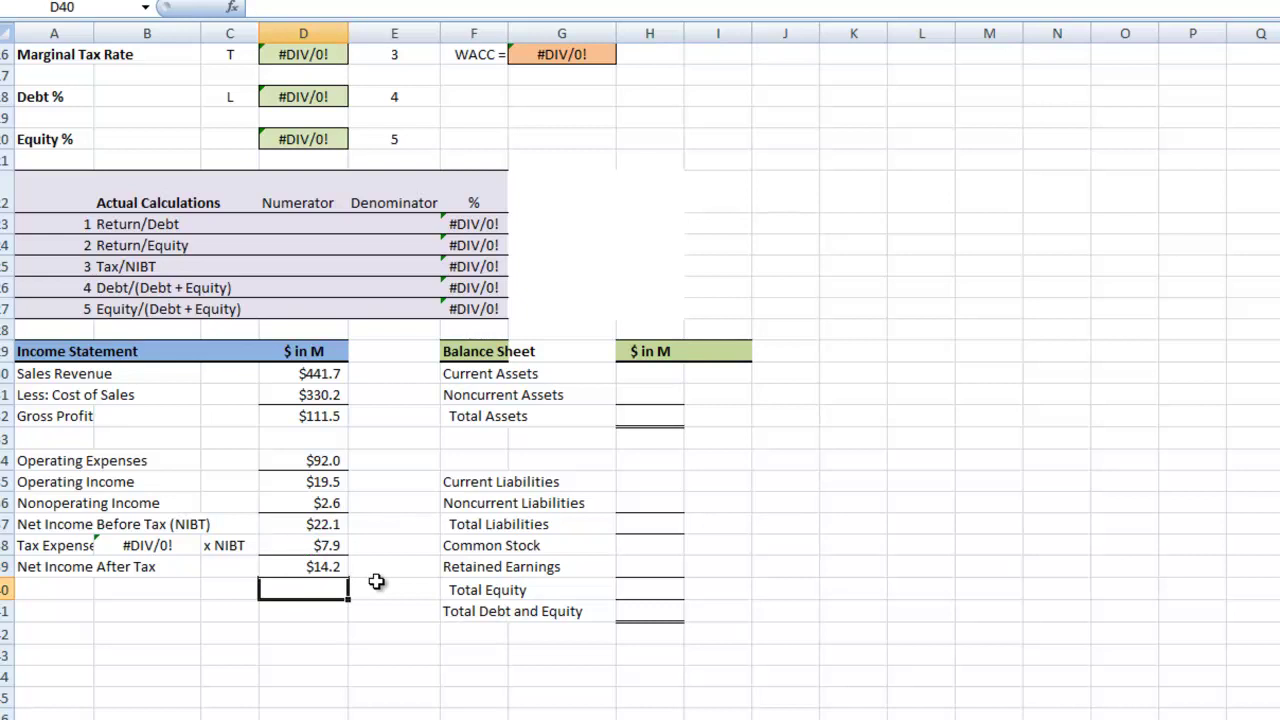
- Look up 2011 total current assets on the Daktronics PDF's consolidated balance sheet and enter 237.8 as Current Assets in the spreadsheet's cell H30
{"action": "mouse_move", "coordinate": [580, 718]}
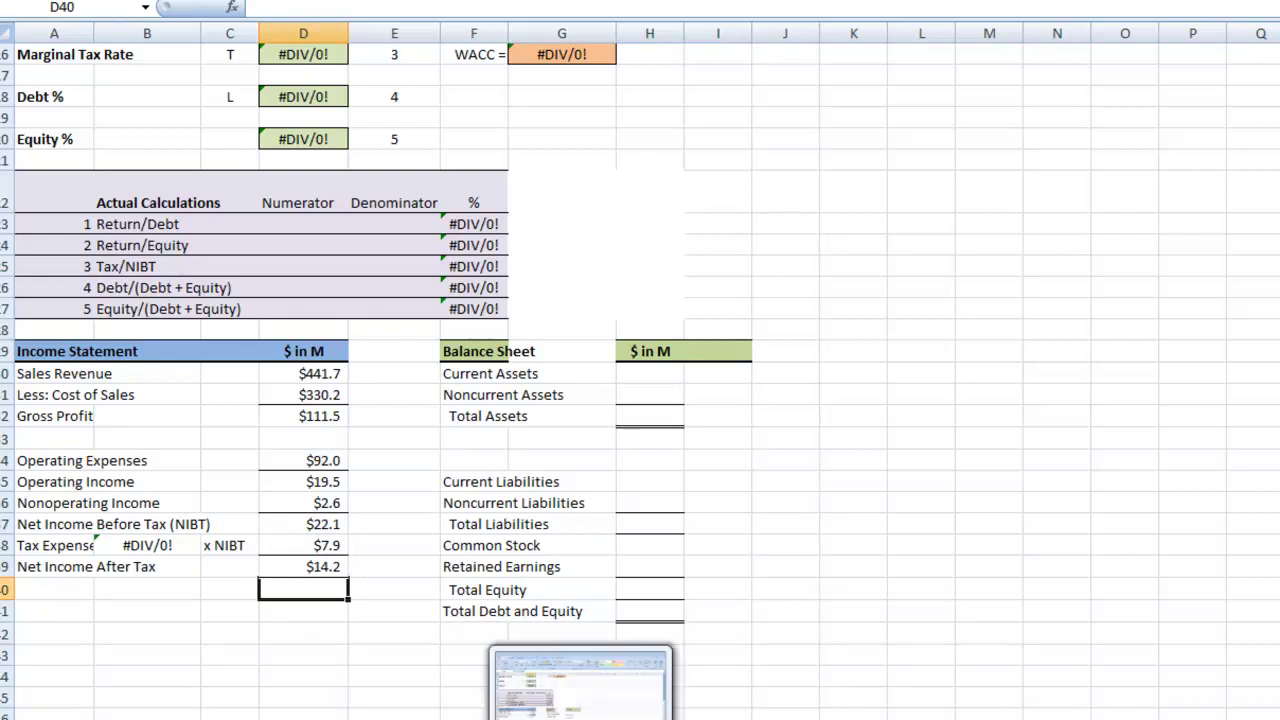
{"action": "left_click", "coordinate": [420, 690]}
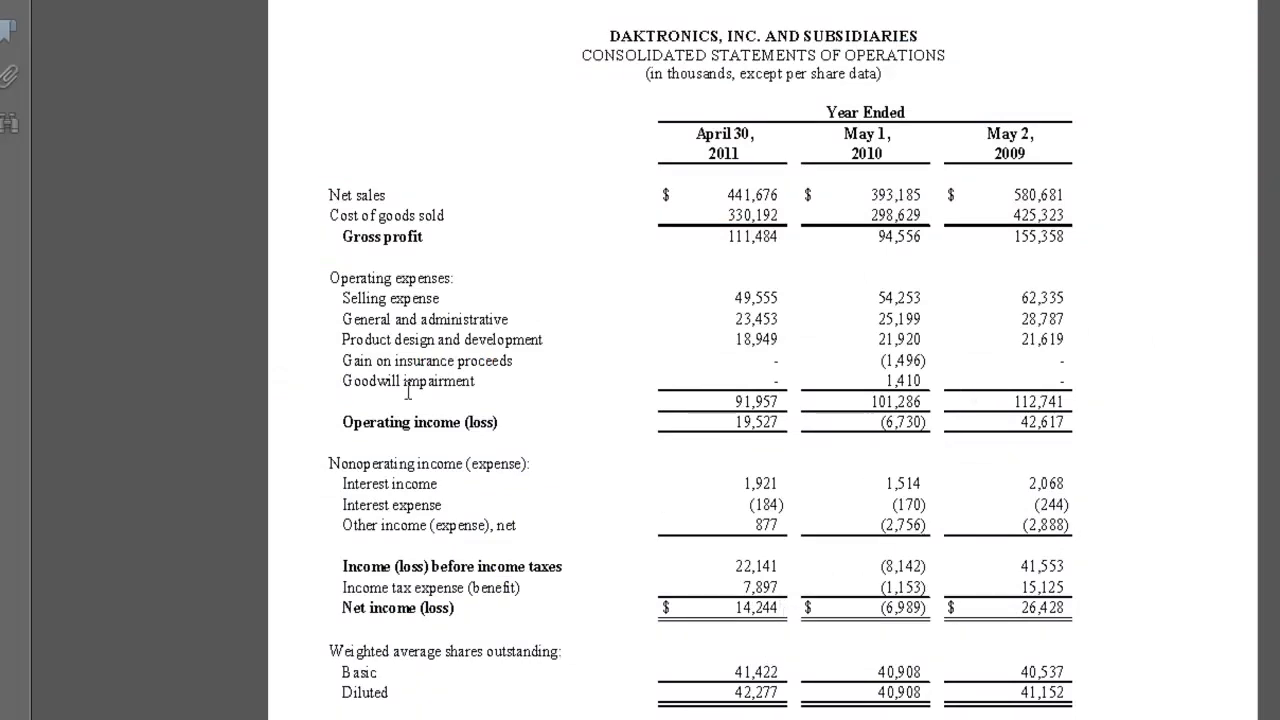
{"action": "key", "text": "Page_Up"}
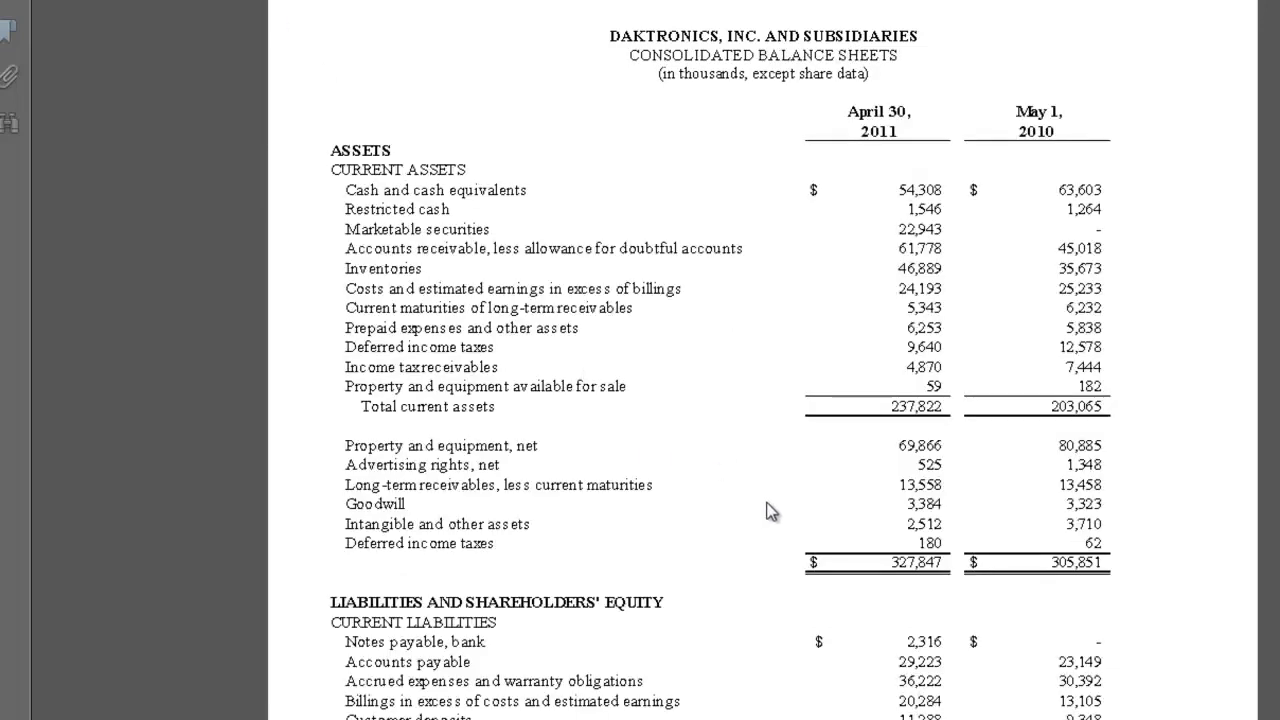
{"action": "left_click", "coordinate": [540, 660]}
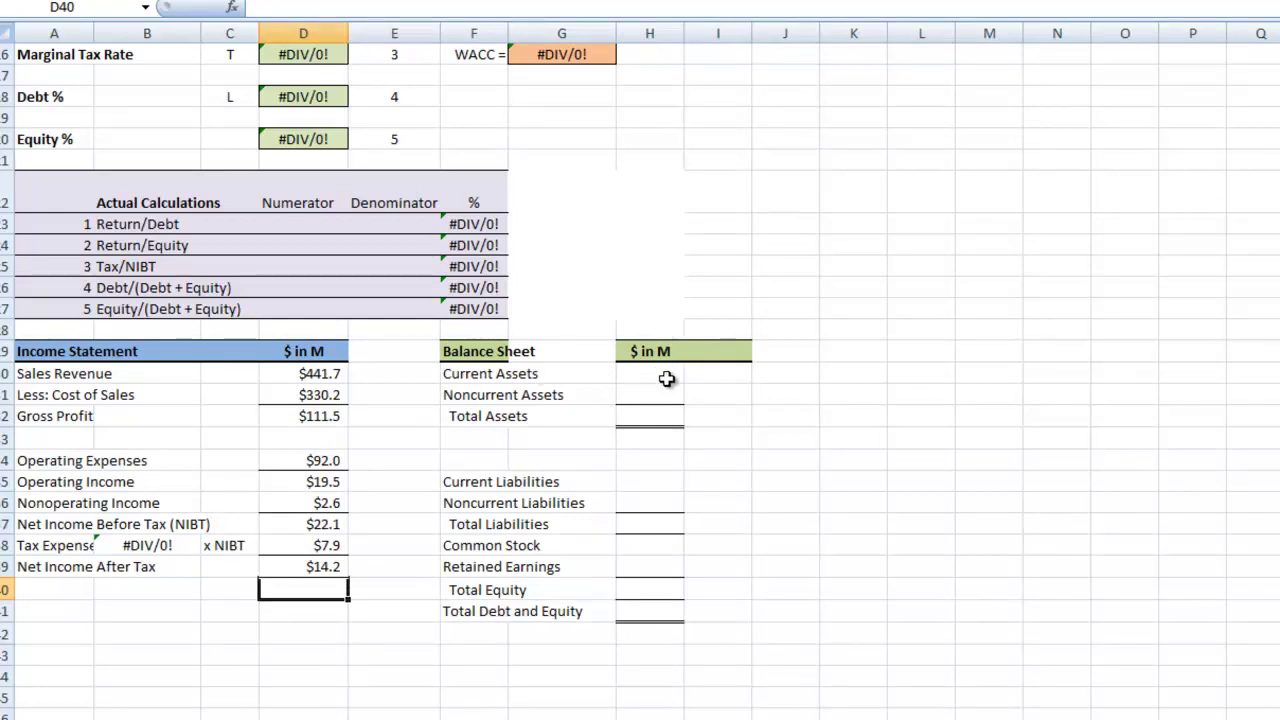
{"action": "left_click", "coordinate": [410, 680]}
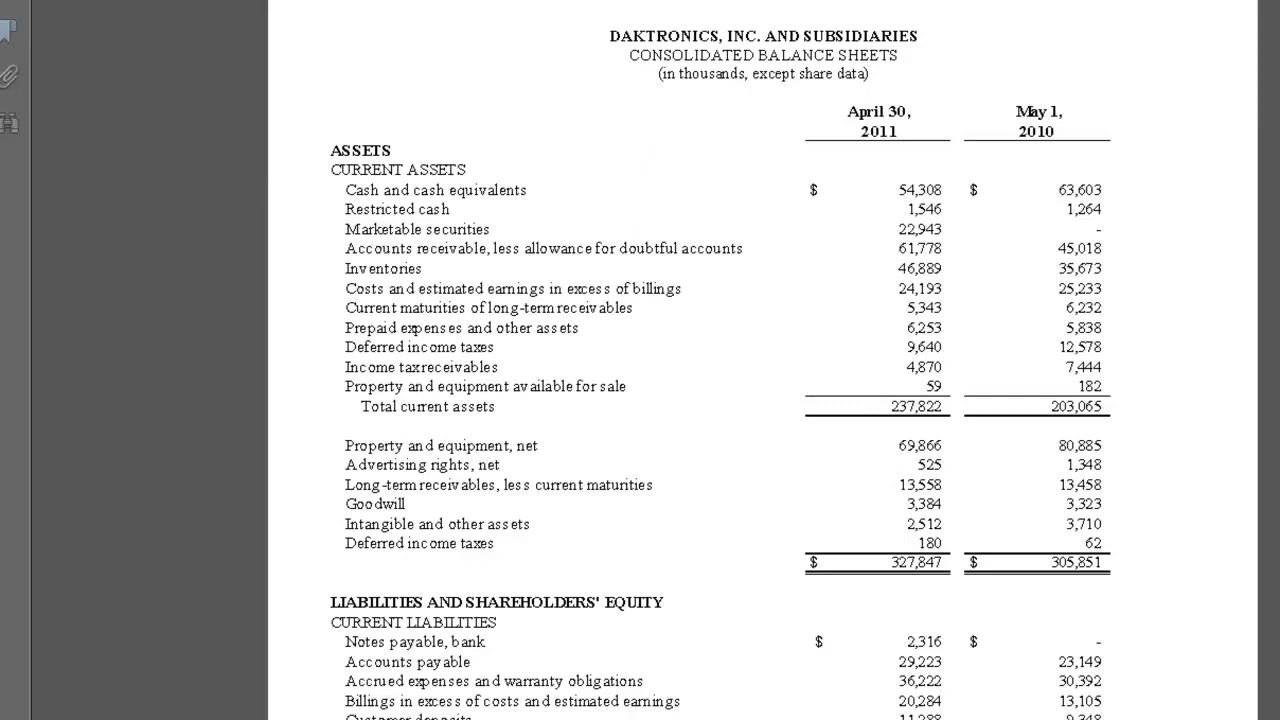
{"action": "left_click", "coordinate": [596, 705]}
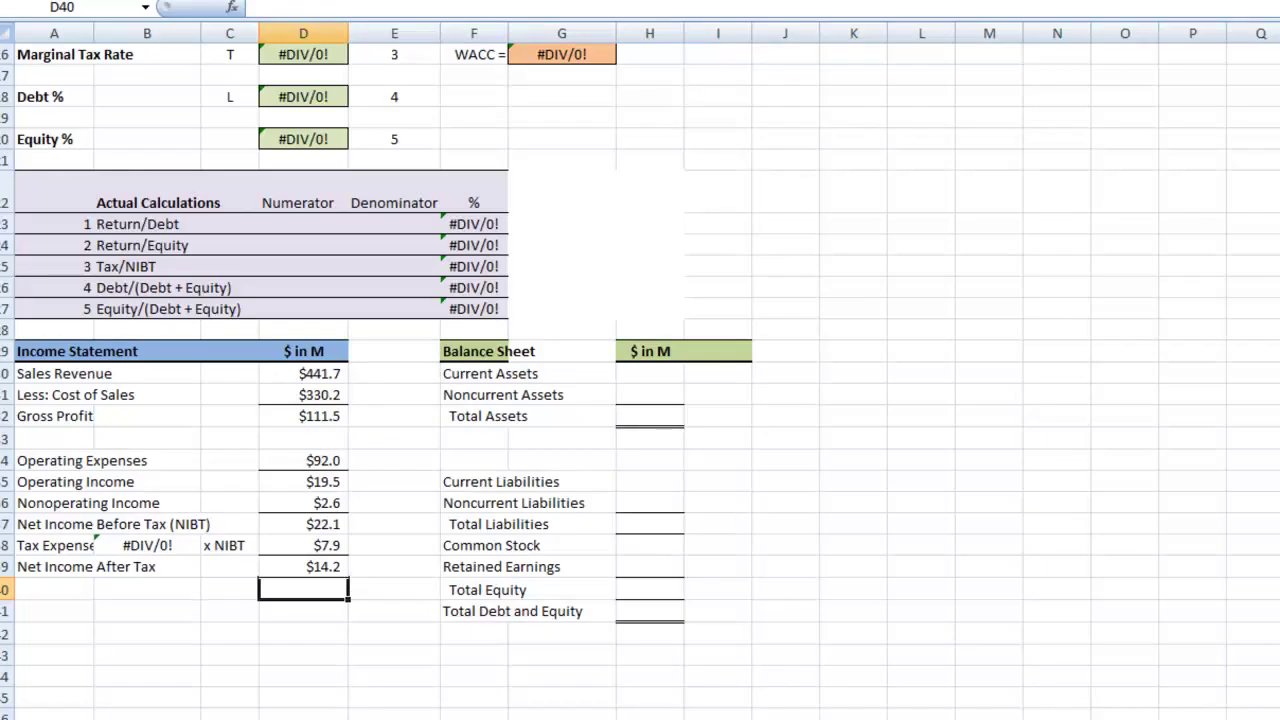
{"action": "left_click", "coordinate": [652, 371]}
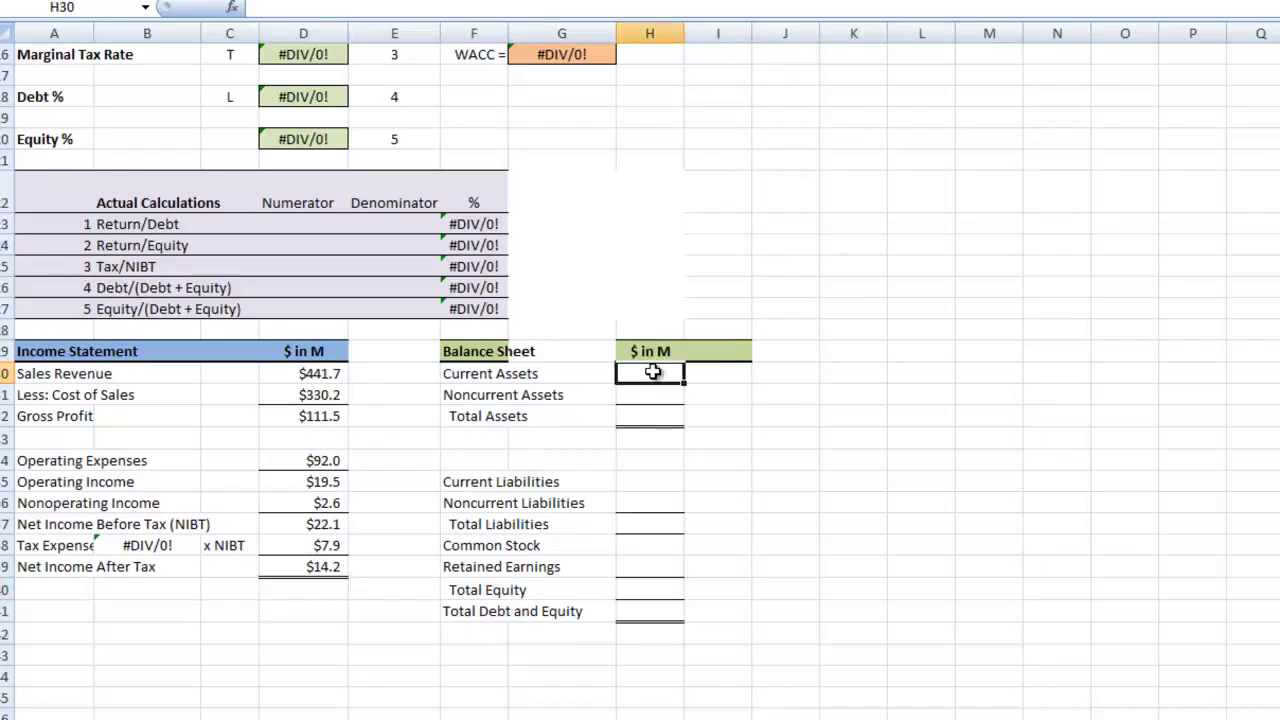
{"action": "type", "text": "237.8"}
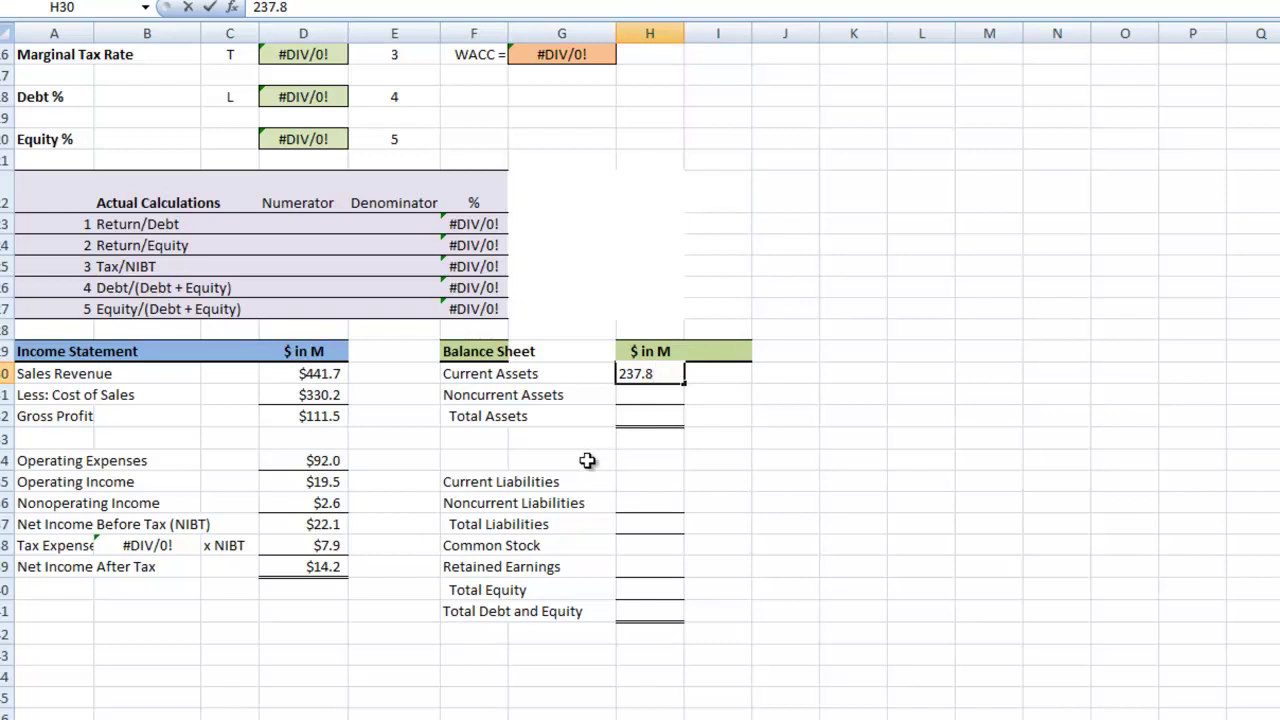
{"action": "left_click", "coordinate": [632, 392]}
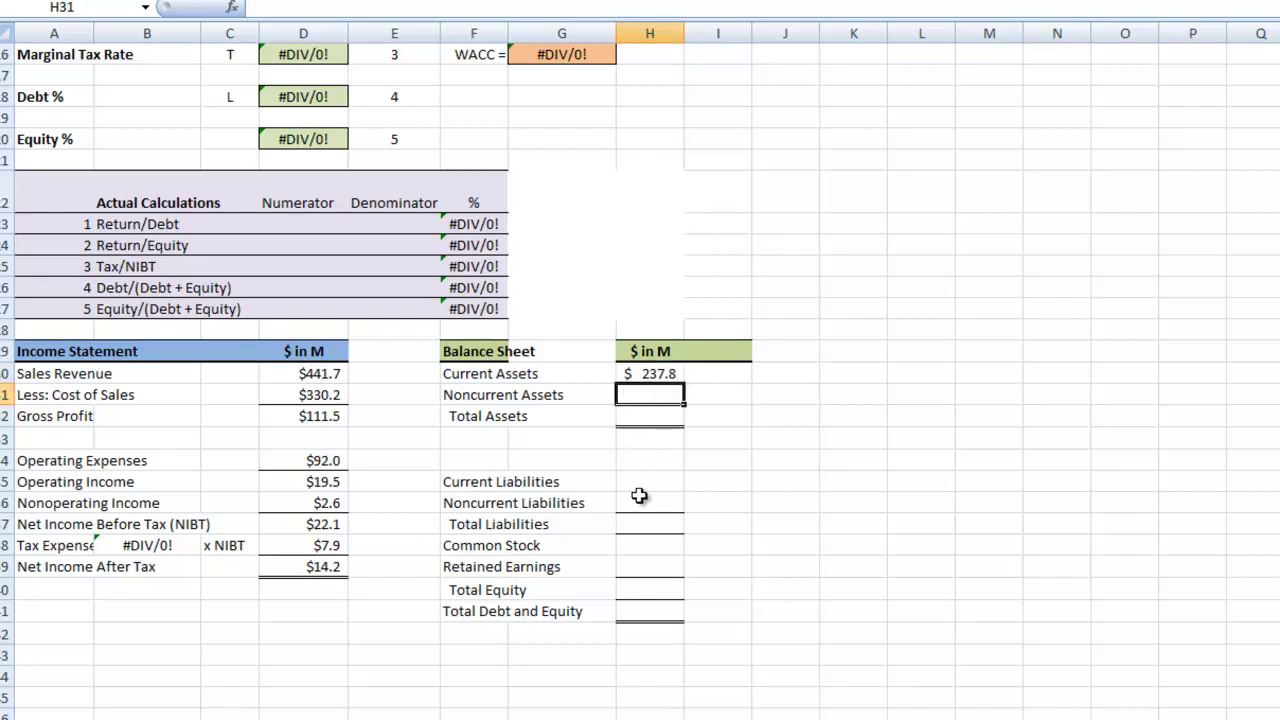
- Check the noncurrent assets in the Daktronics PDF, enter 90.0 as Noncurrent Assets in the spreadsheet's H31, and AutoSum both asset figures into Total Assets
{"action": "mouse_move", "coordinate": [580, 719]}
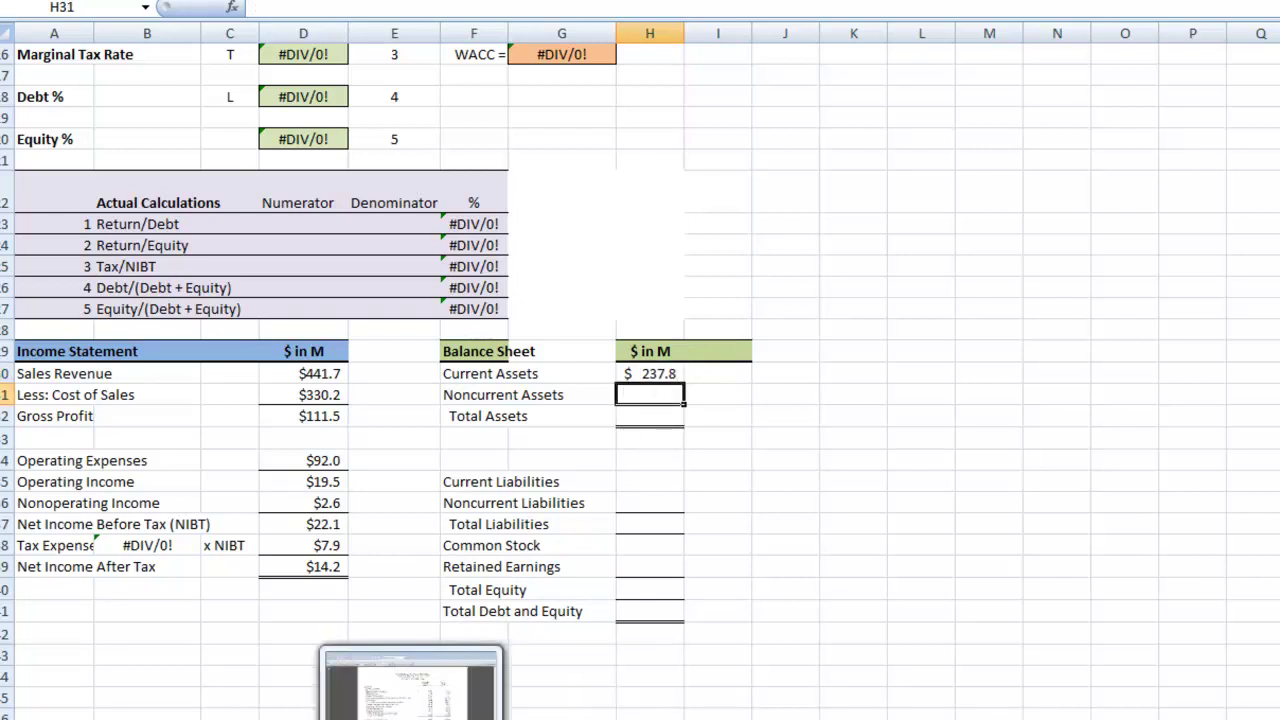
{"action": "left_click", "coordinate": [410, 719]}
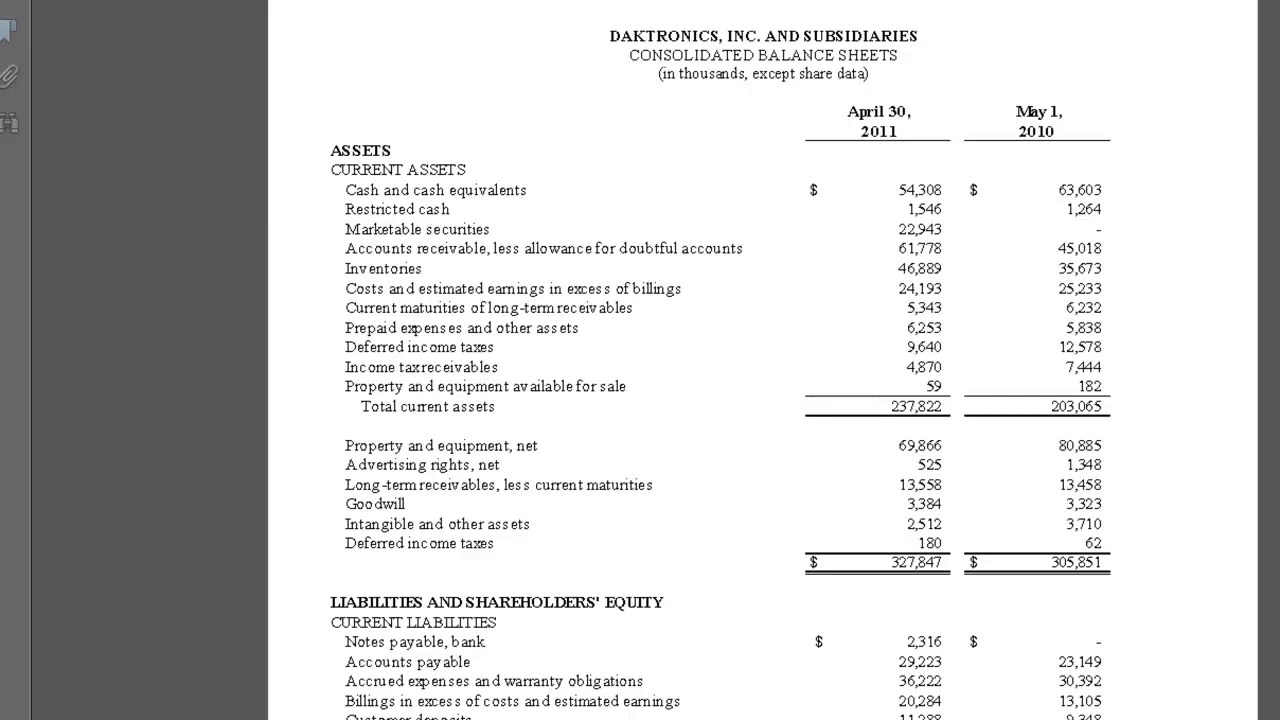
{"action": "left_click", "coordinate": [581, 719]}
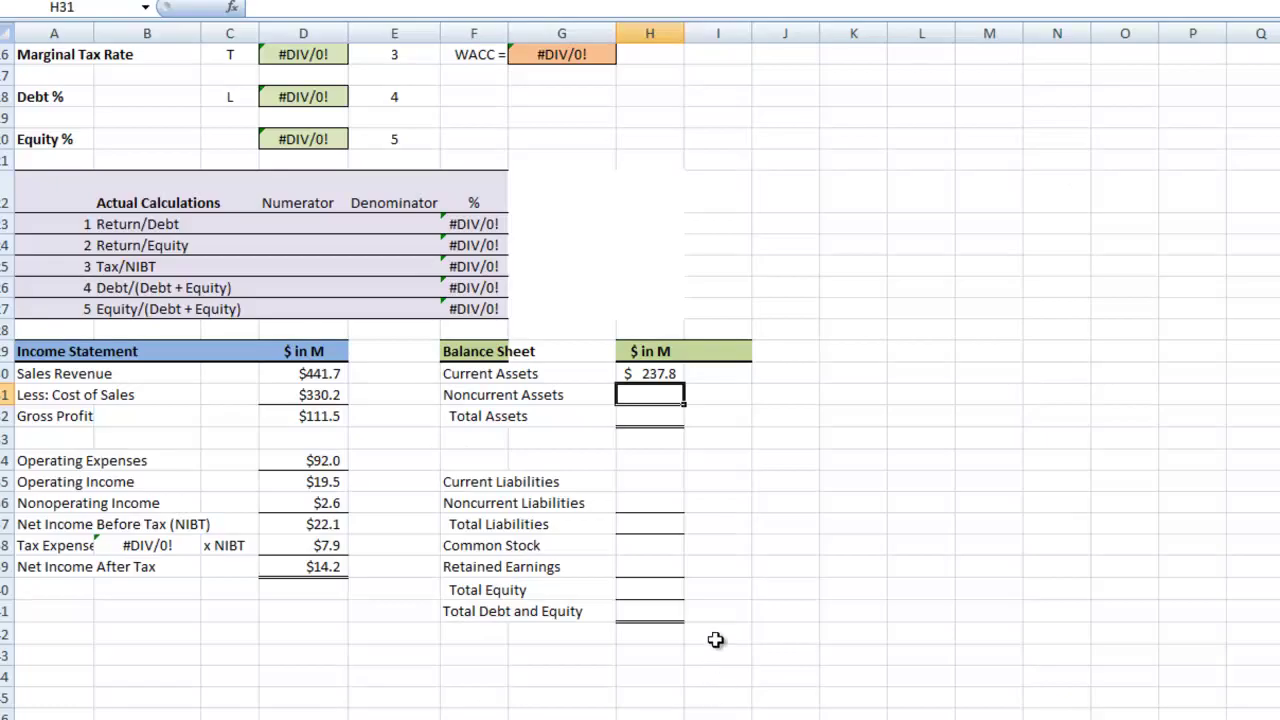
{"action": "type", "text": "90.0"}
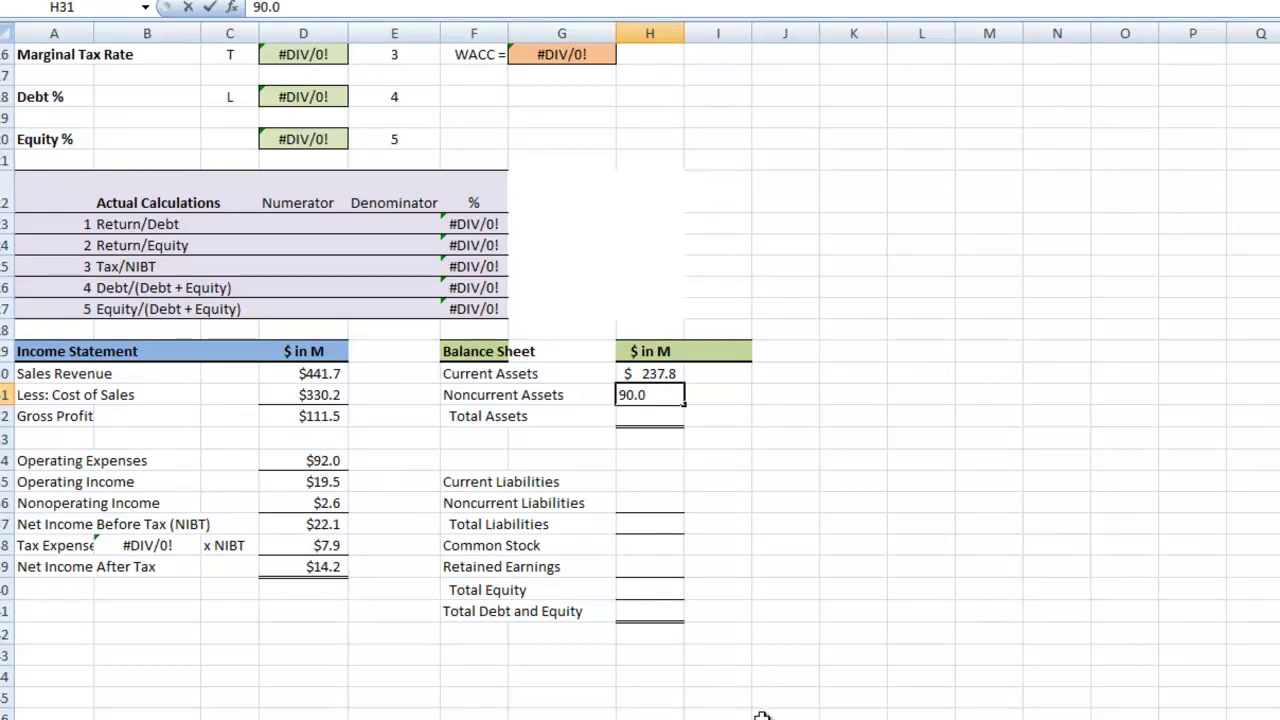
{"action": "left_click", "coordinate": [760, 439]}
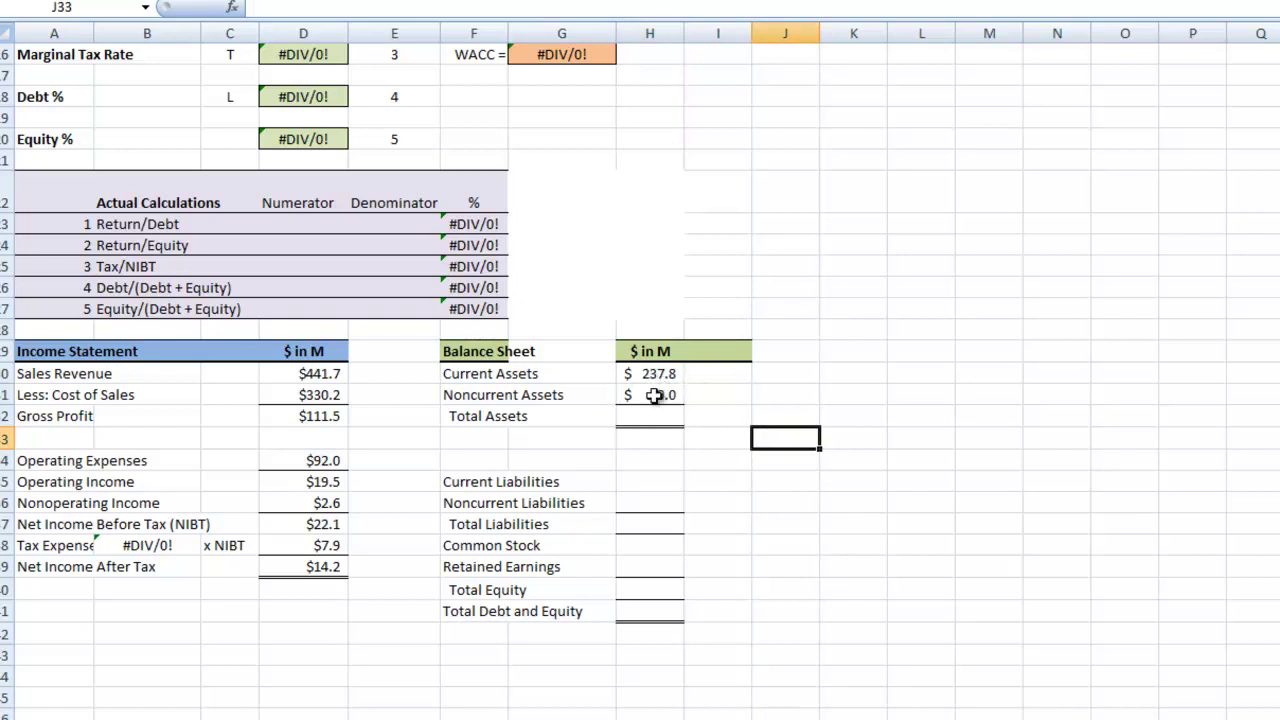
{"action": "left_click_drag", "start_coordinate": [660, 374], "coordinate": [662, 410]}
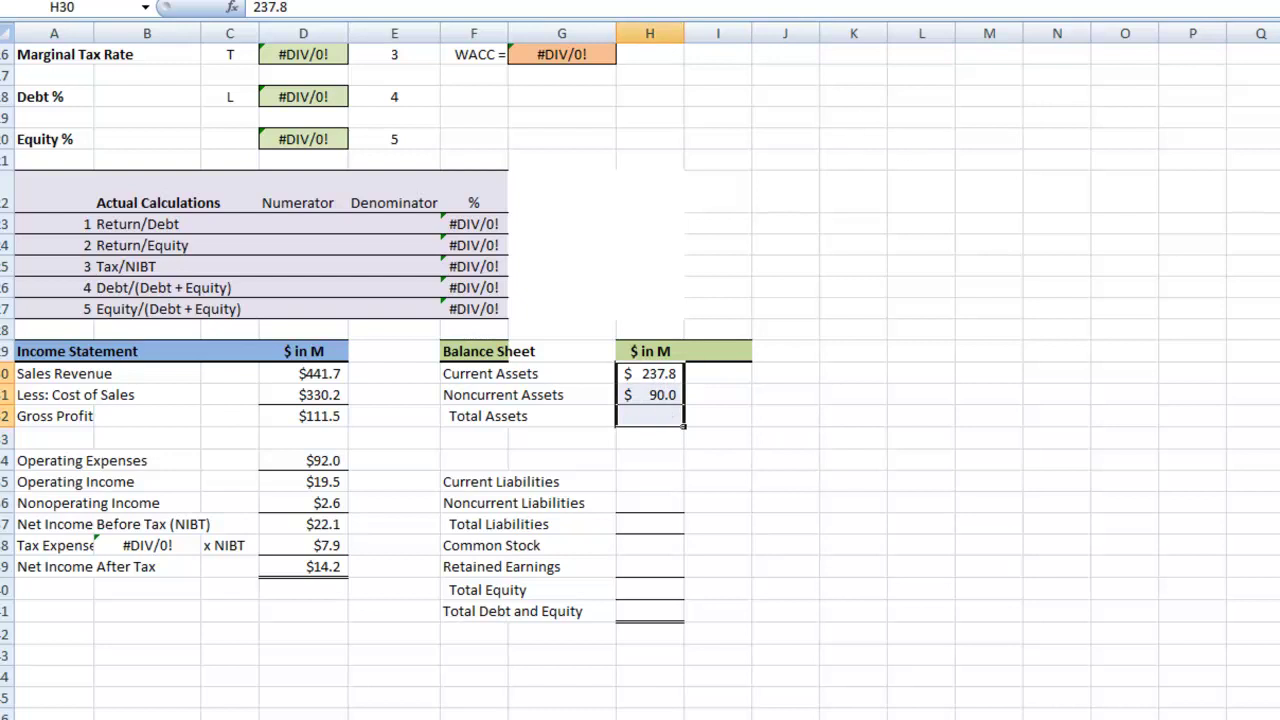
{"action": "key", "text": "alt+equal"}
- Look up 2011 total current liabilities in the Daktronics PDF and enter 109.6 as Current Liabilities in the spreadsheet's cell H35
{"action": "key", "text": "alt+Tab"}
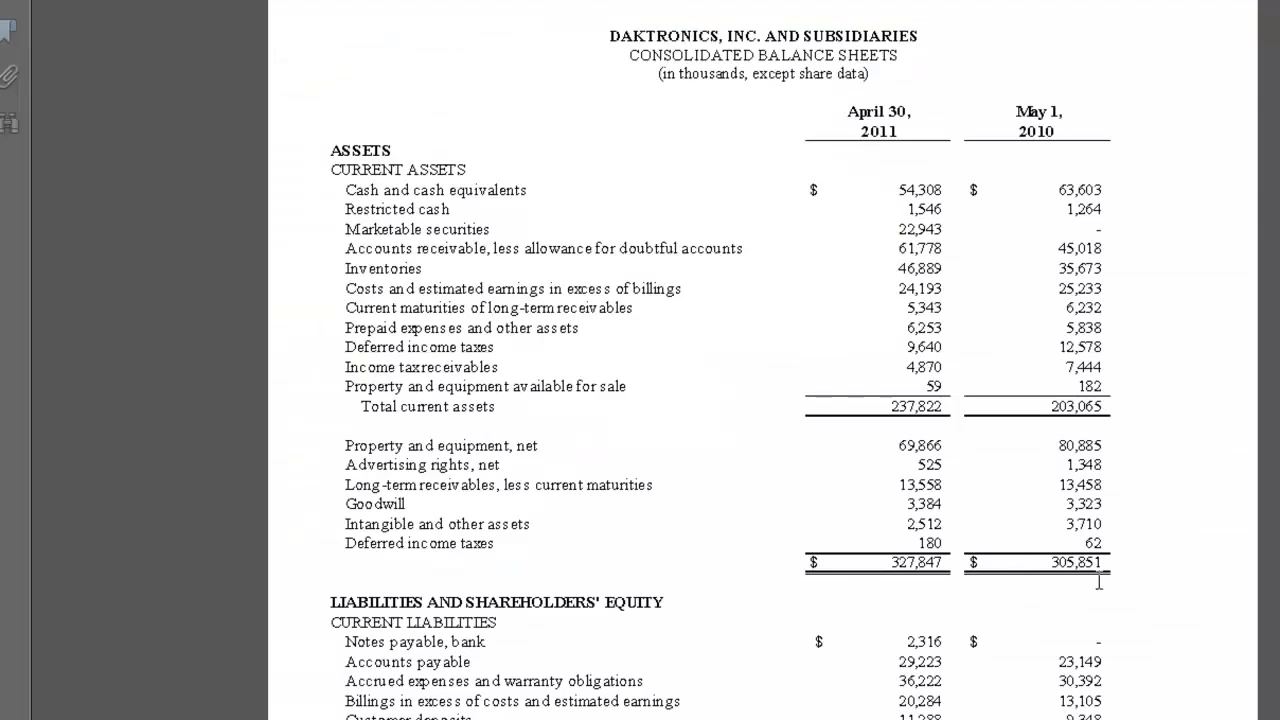
{"action": "scroll", "coordinate": [1258, 678], "scroll_direction": "down", "scroll_amount": 2}
{"action": "scroll", "coordinate": [1258, 678], "scroll_direction": "down", "scroll_amount": 2}
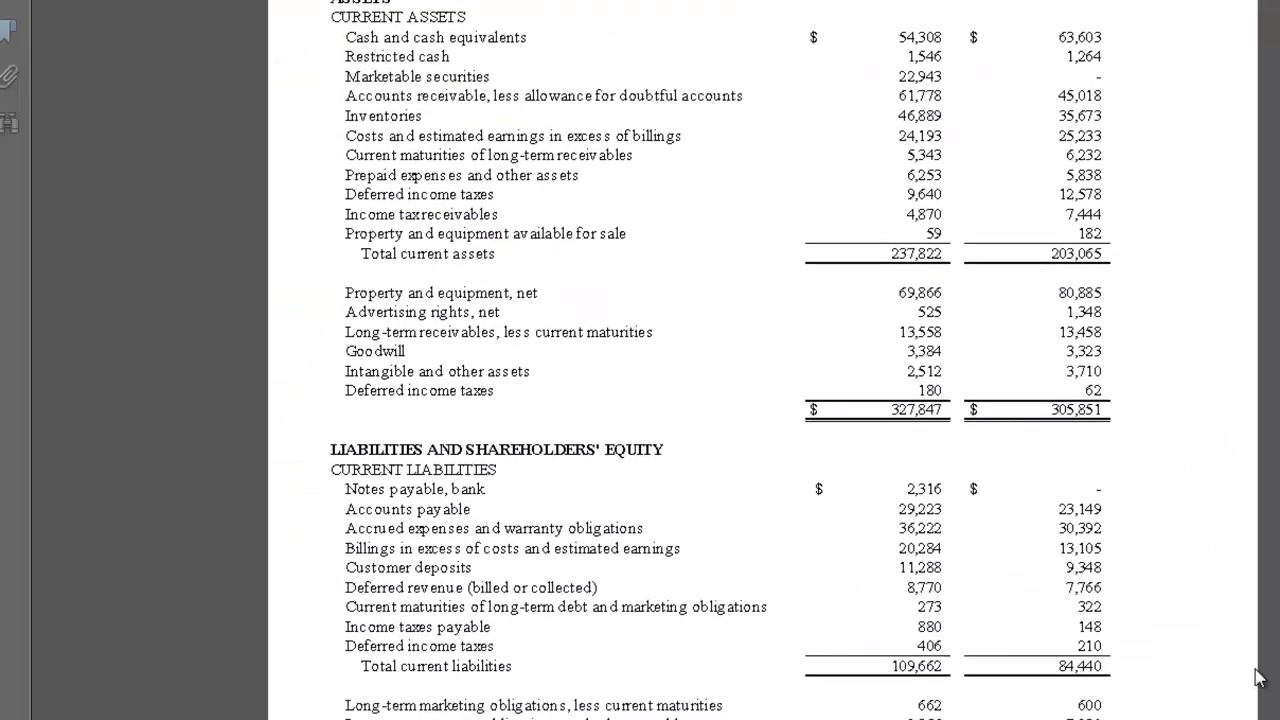
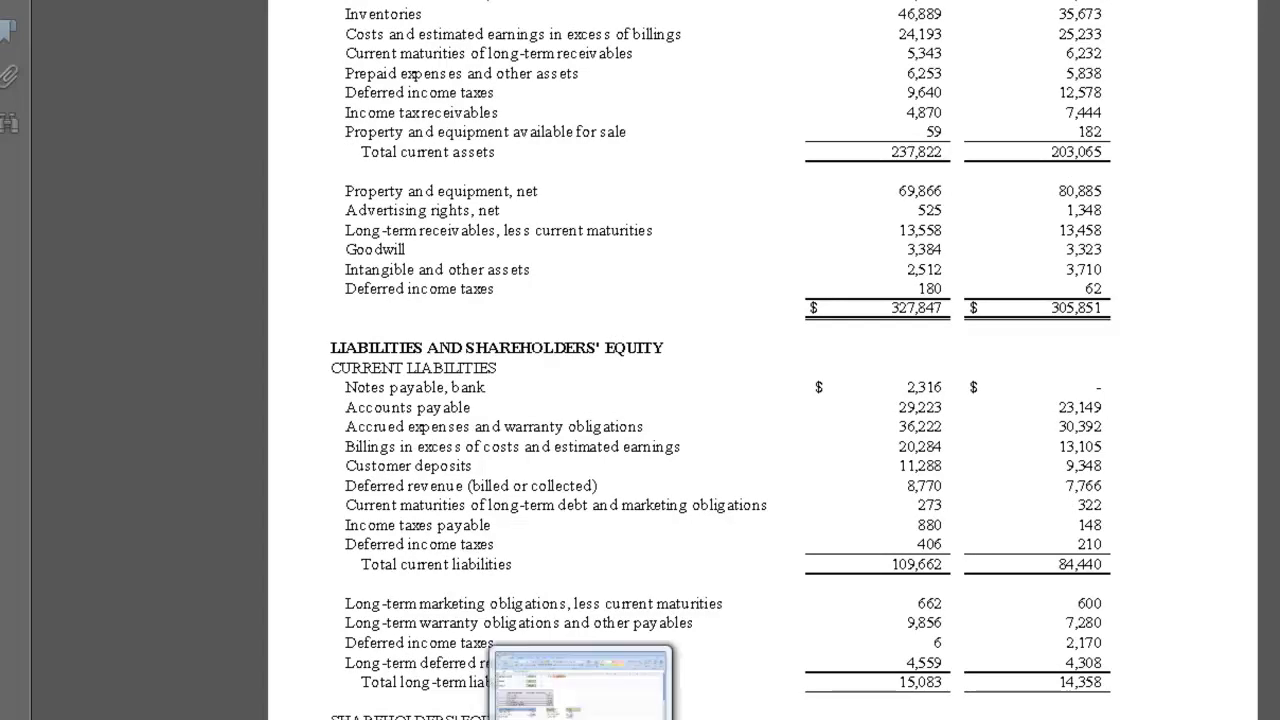
{"action": "left_click", "coordinate": [568, 708]}
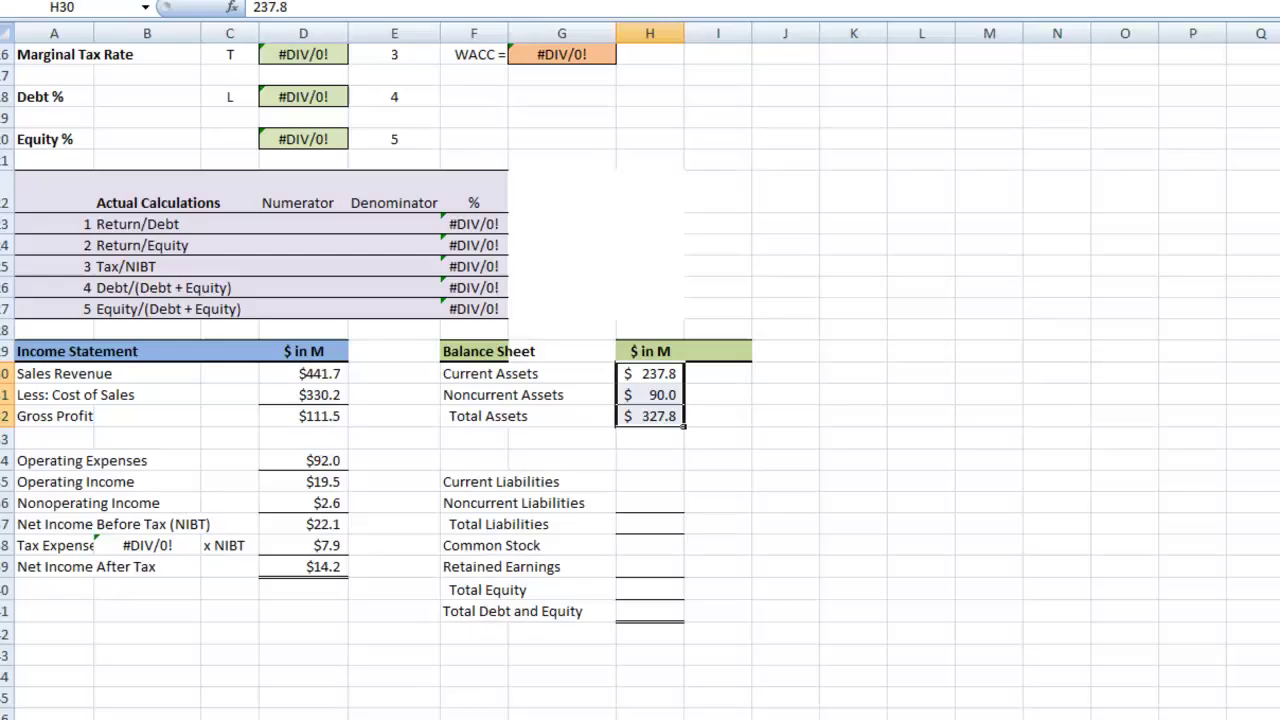
{"action": "left_click", "coordinate": [667, 484]}
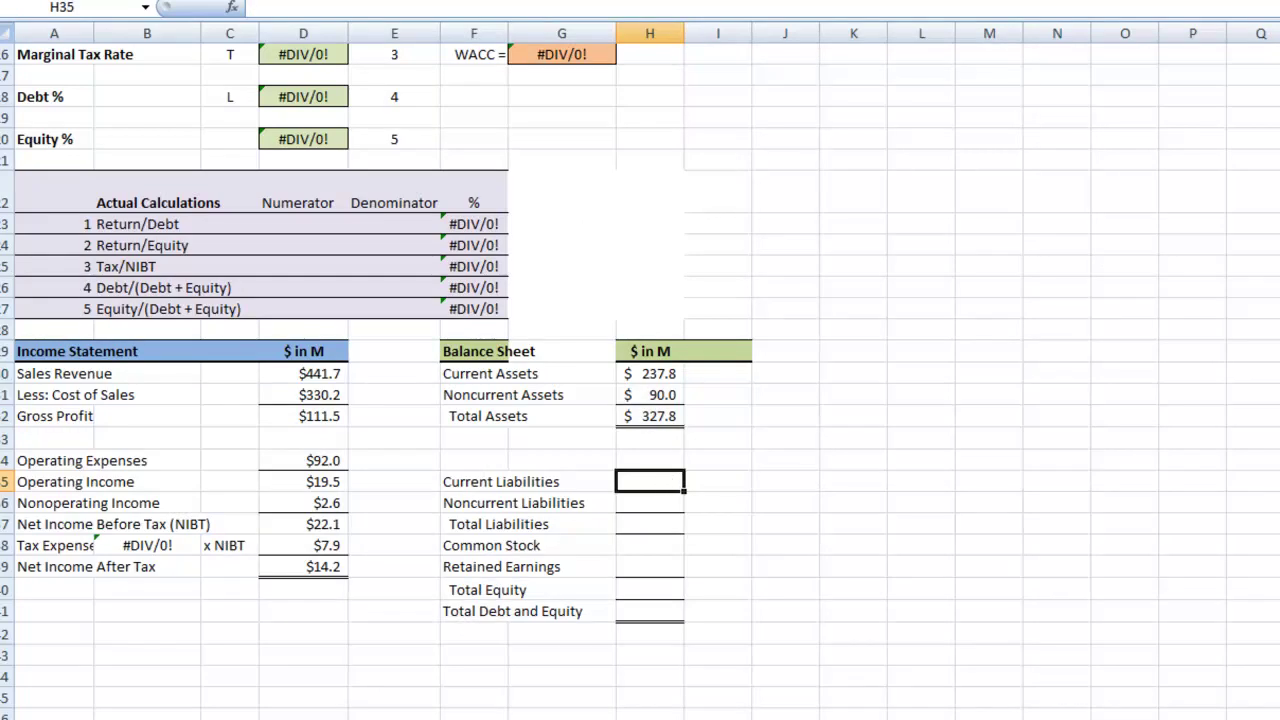
{"action": "type", "text": "109.6"}
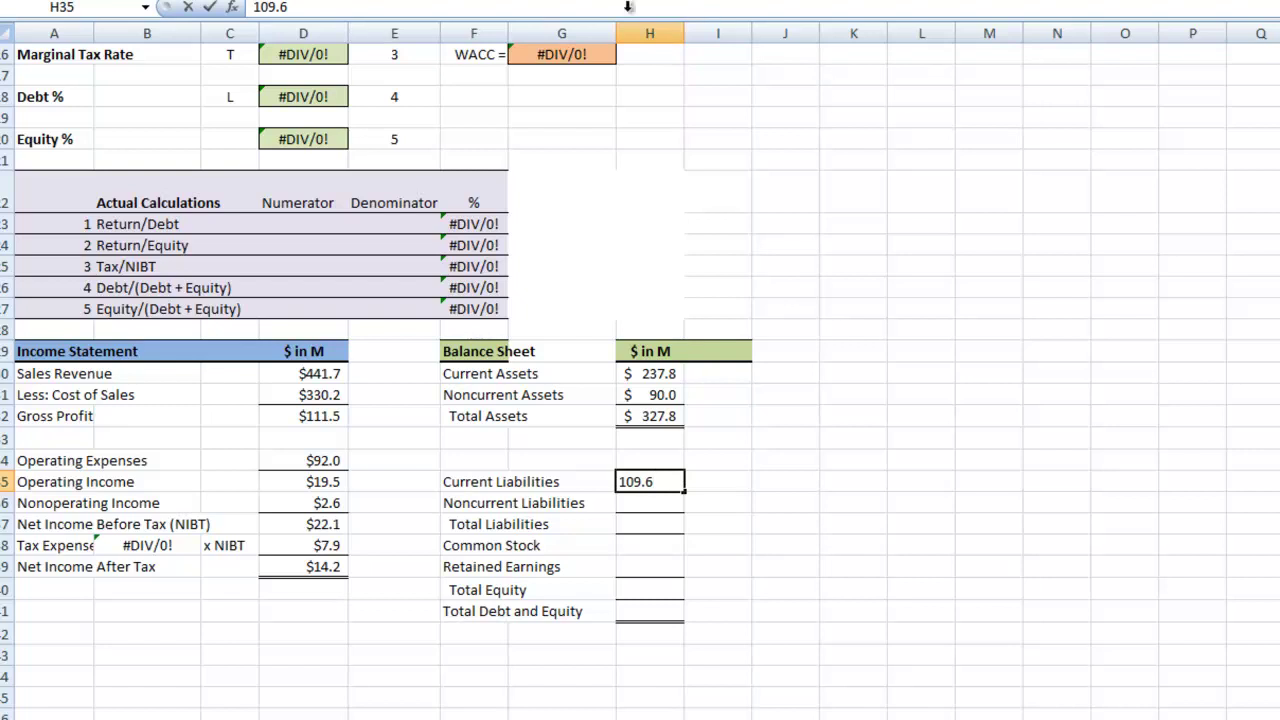
{"action": "key", "text": "Return"}
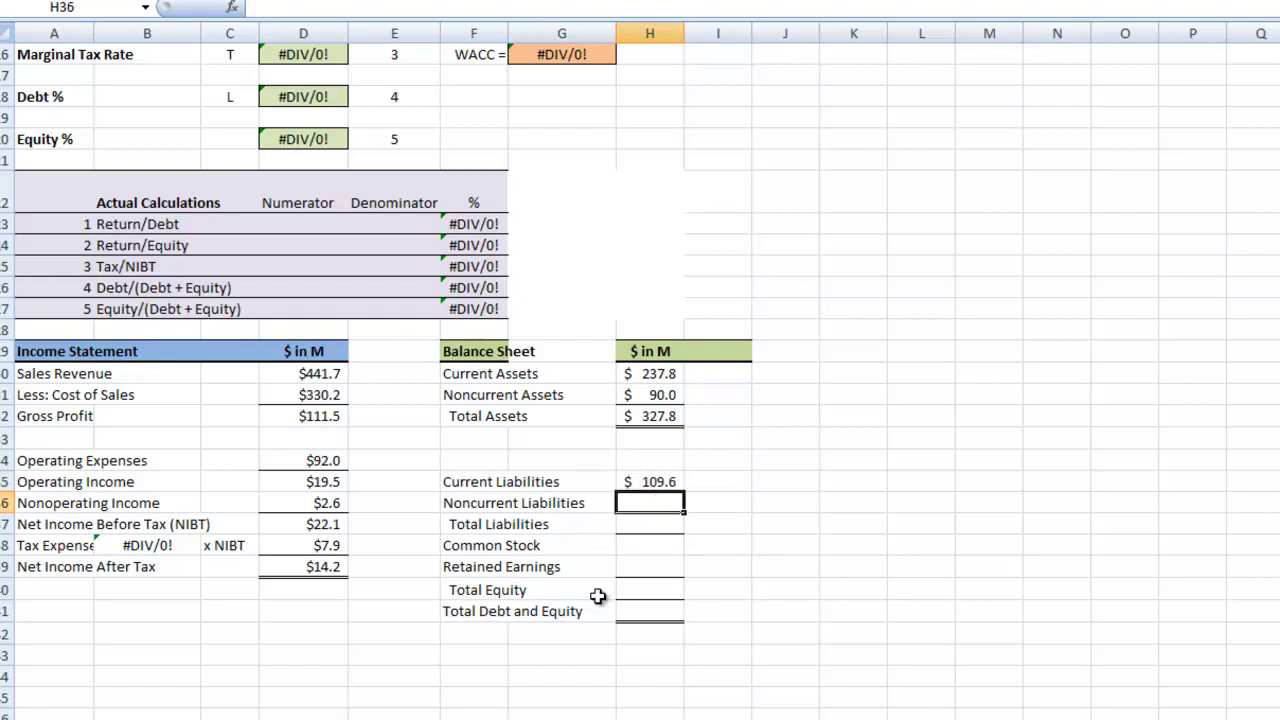
- Look up 2011 long-term liabilities in the Daktronics PDF, enter 15.1 as Noncurrent Liabilities in the spreadsheet's H36, and AutoSum both figures into Total Liabilities
{"action": "left_click", "coordinate": [584, 714]}
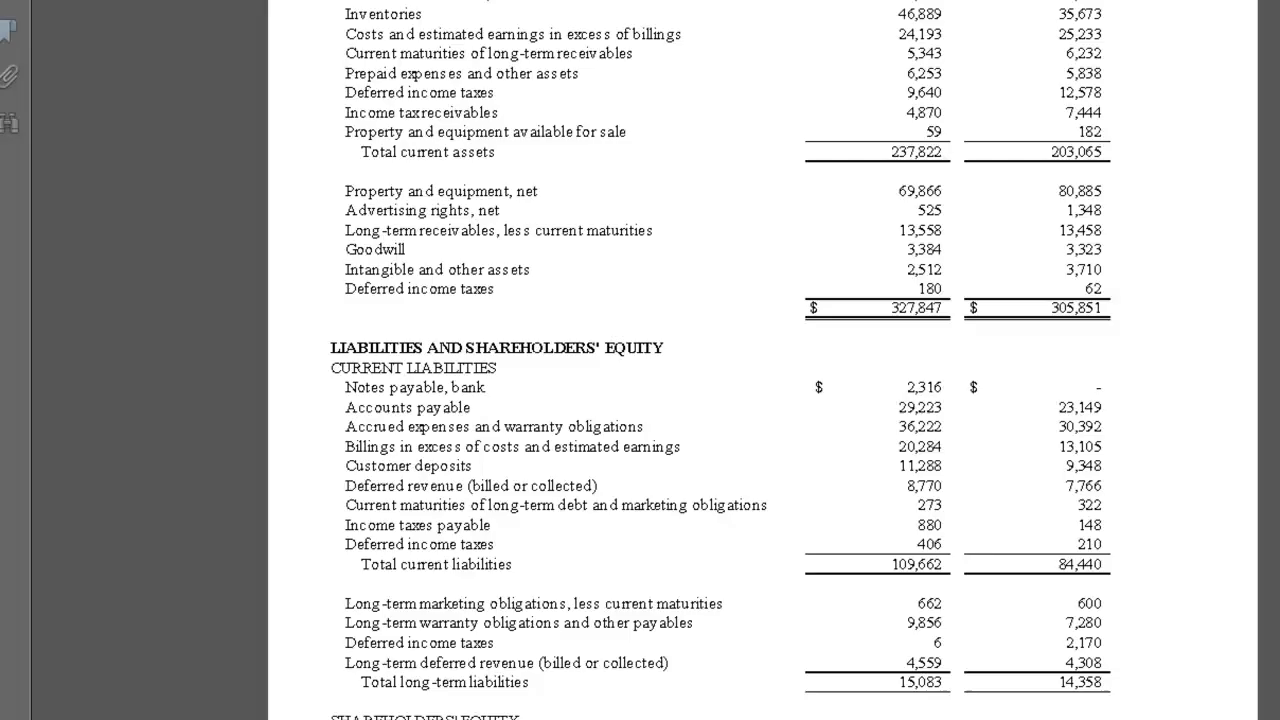
{"action": "left_click", "coordinate": [545, 715]}
{"action": "type", "text": "15.1"}
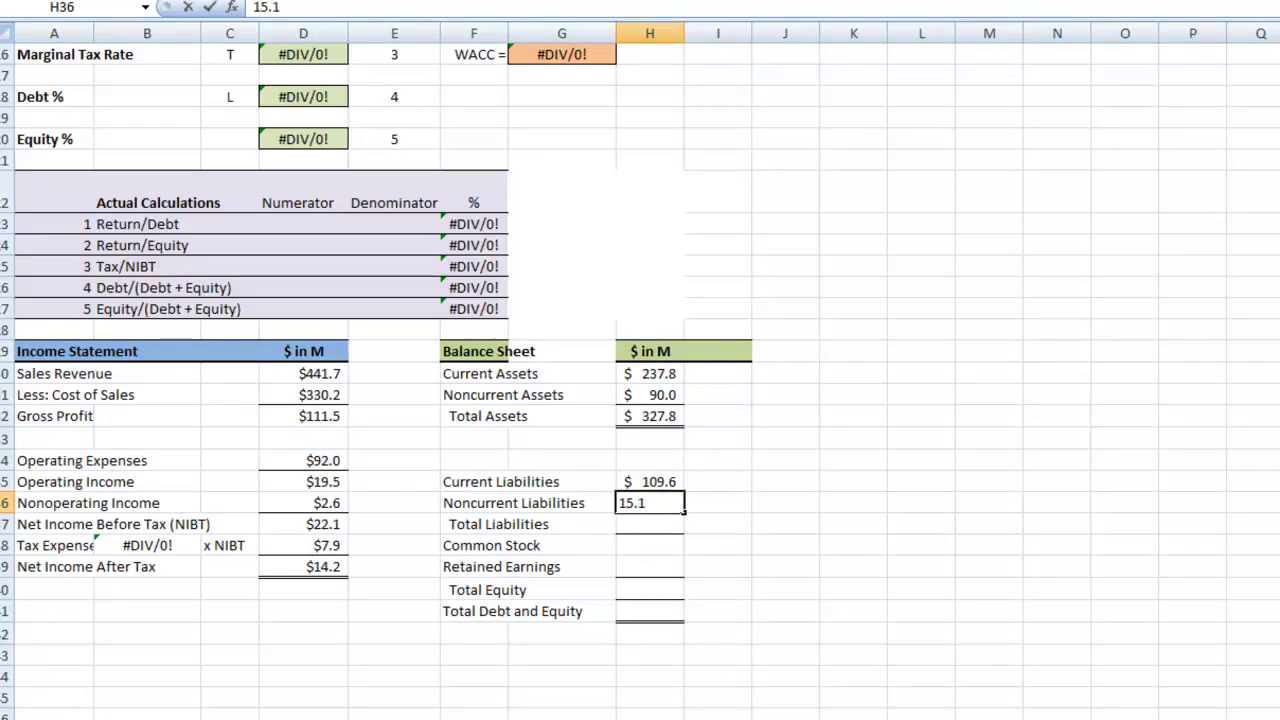
{"action": "left_click", "coordinate": [880, 594]}
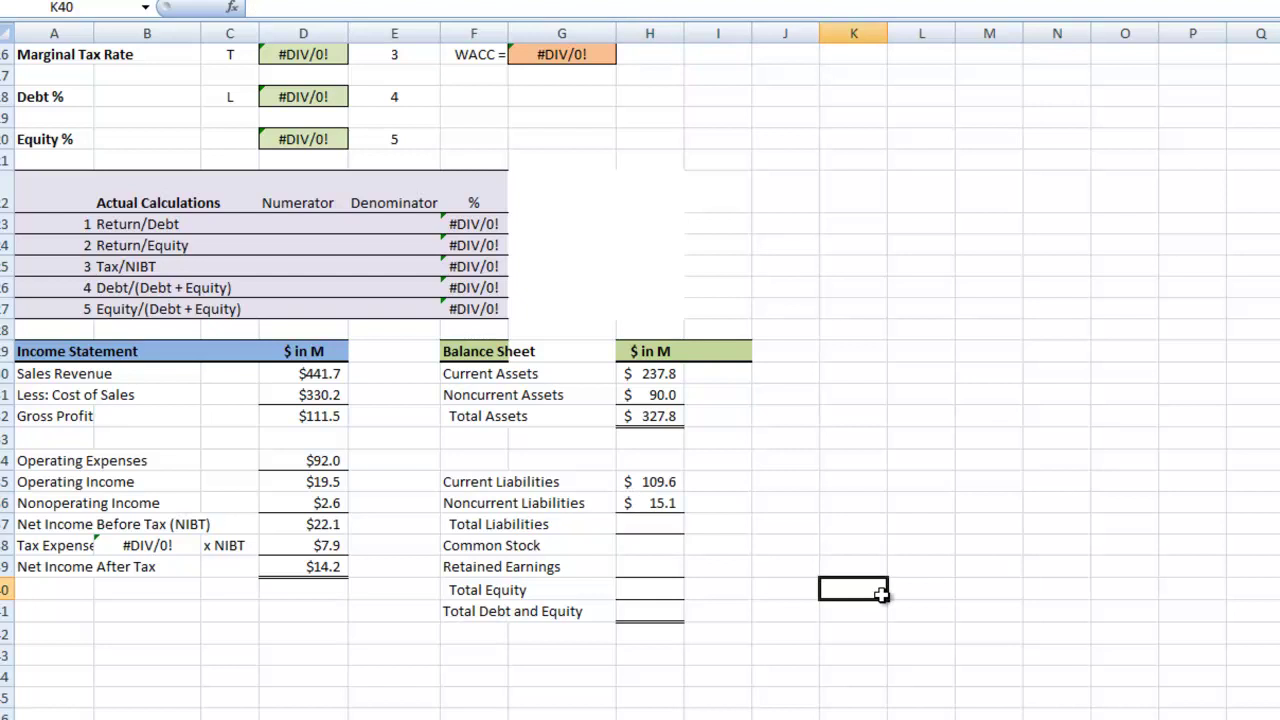
{"action": "left_click_drag", "start_coordinate": [665, 484], "coordinate": [666, 520]}
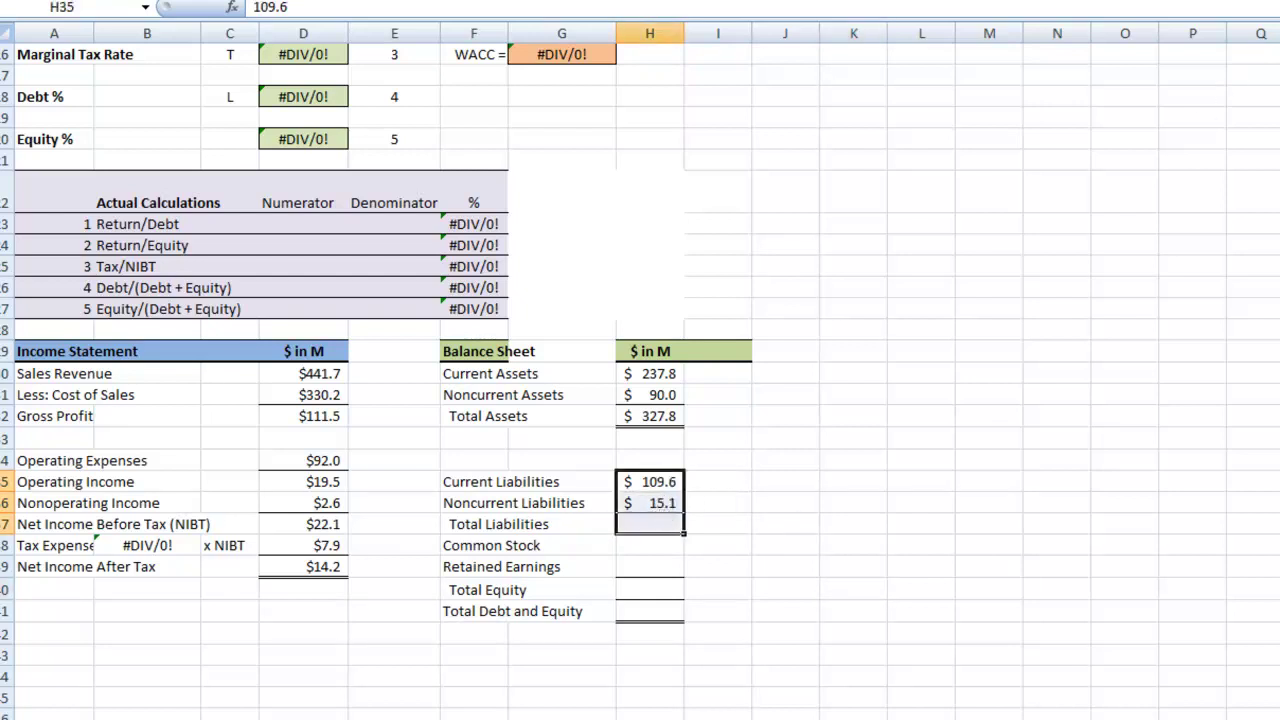
{"action": "key", "text": "alt+equal"}
- Look up 2011 common stock and additional paid-in capital in the Daktronics PDF and enter 53.8 as Common Stock in the spreadsheet's cell H38
{"action": "left_click", "coordinate": [412, 680]}
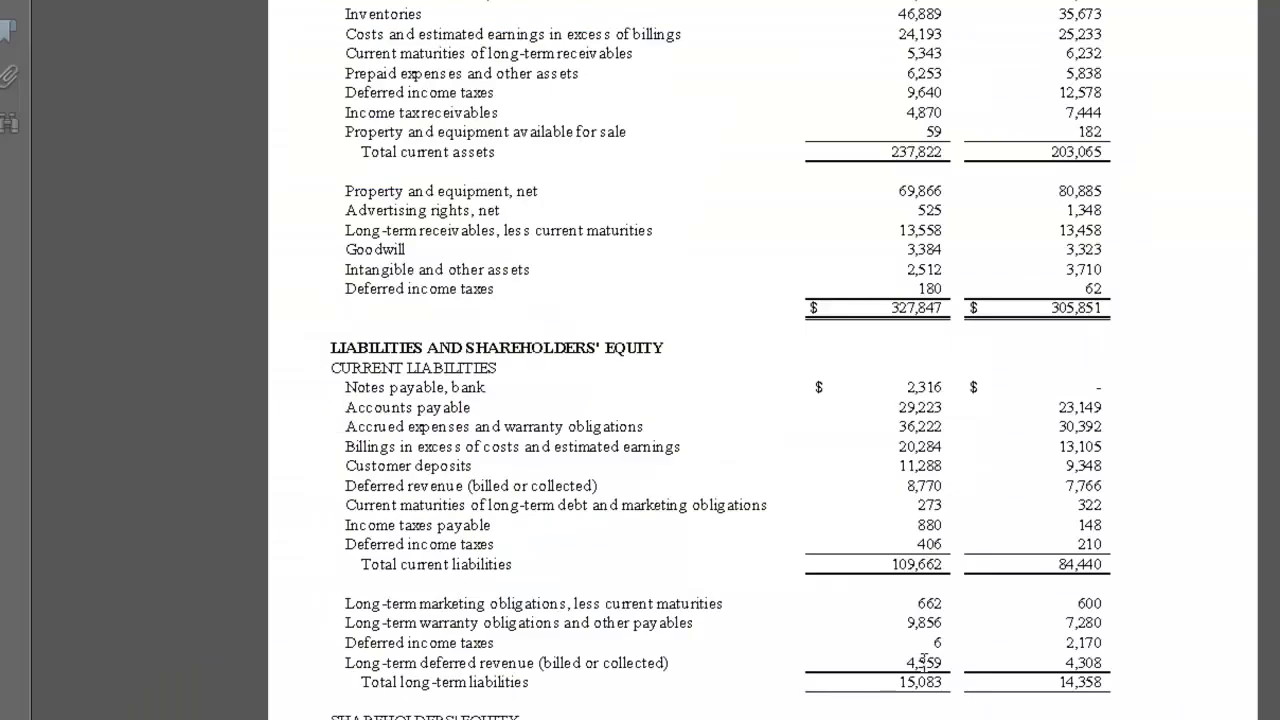
{"action": "scroll", "coordinate": [922, 660], "scroll_direction": "down", "scroll_amount": 5}
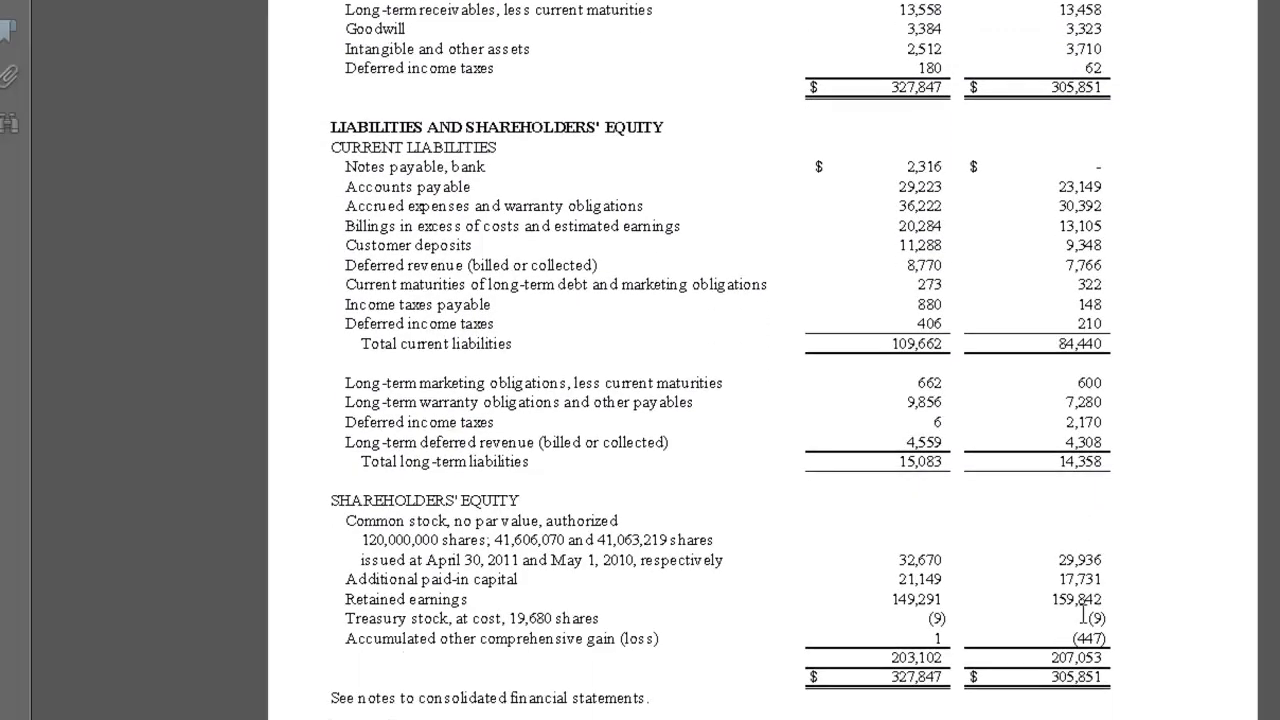
{"action": "scroll", "coordinate": [1083, 612], "scroll_direction": "down", "scroll_amount": 1}
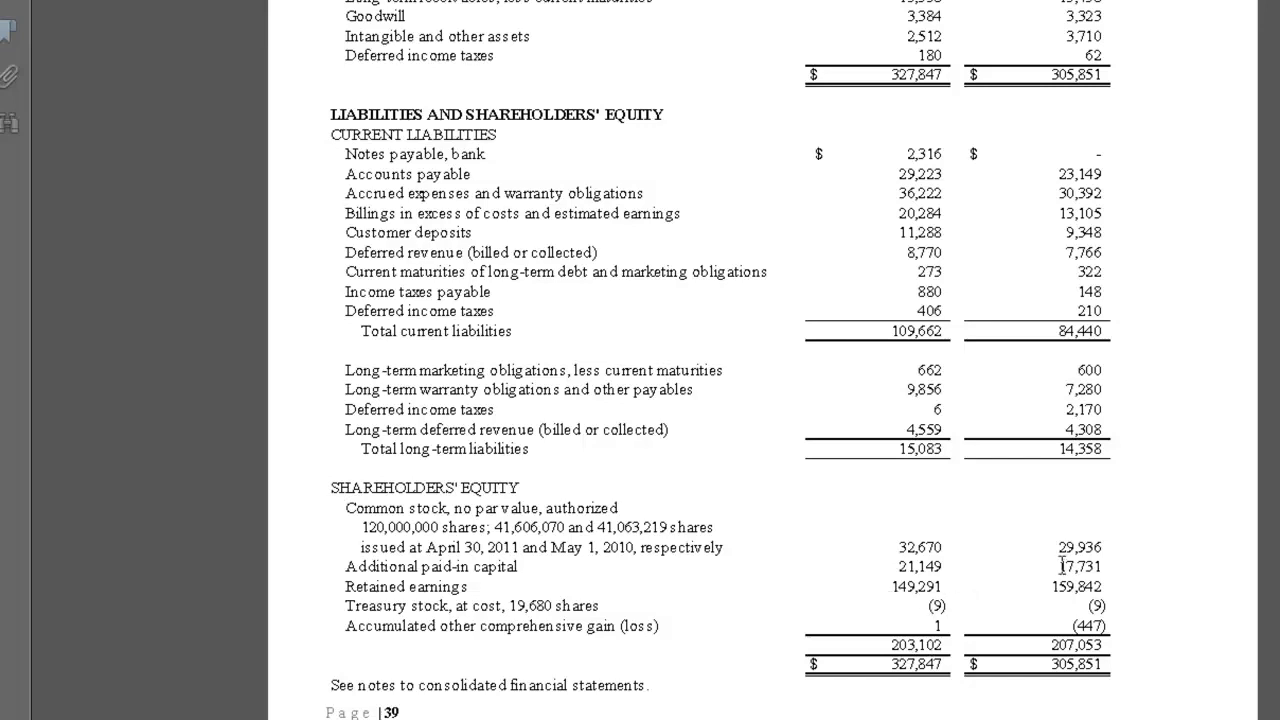
{"action": "mouse_move", "coordinate": [581, 719]}
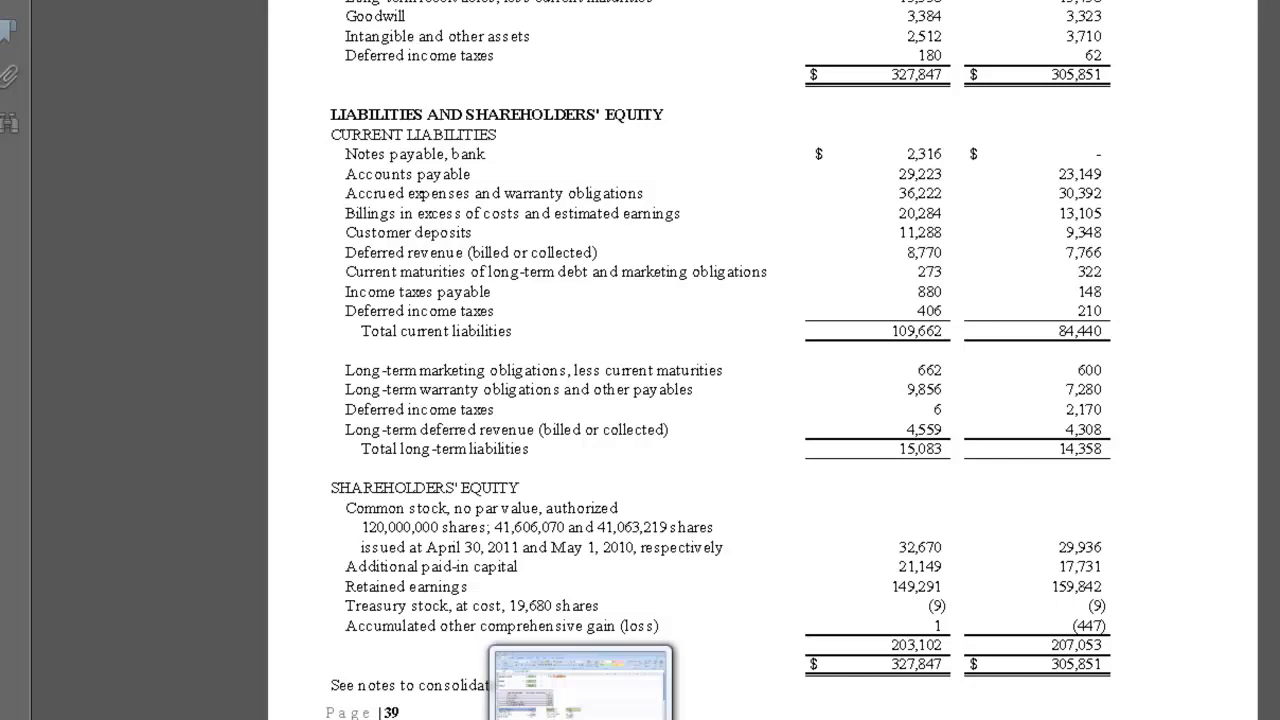
{"action": "left_click", "coordinate": [581, 690]}
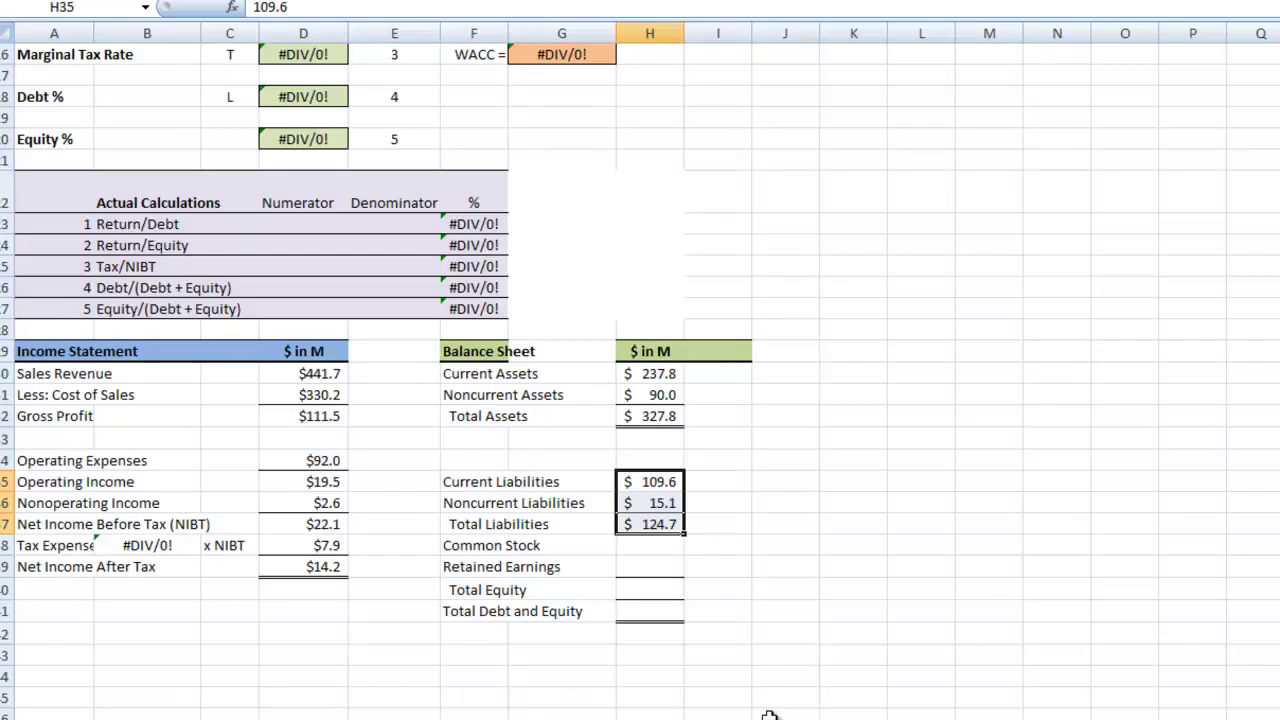
{"action": "left_click", "coordinate": [652, 546]}
{"action": "type", "text": "5"}
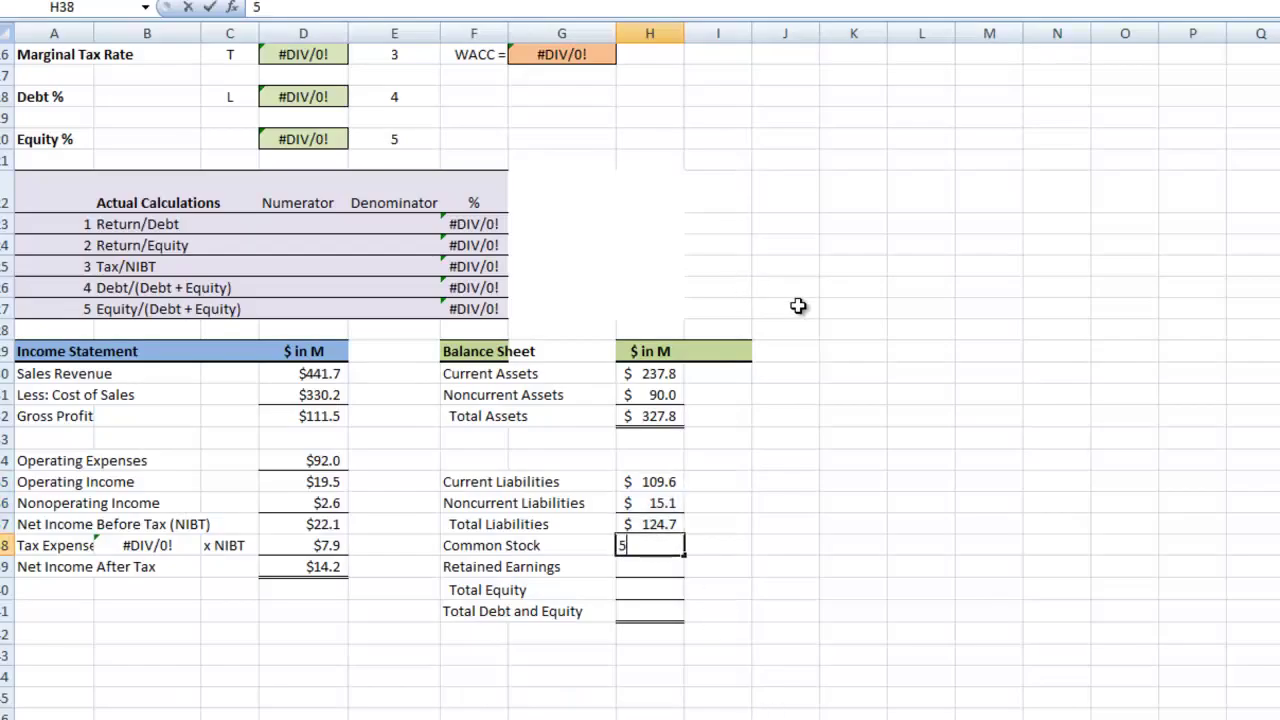
{"action": "type", "text": "3.8"}
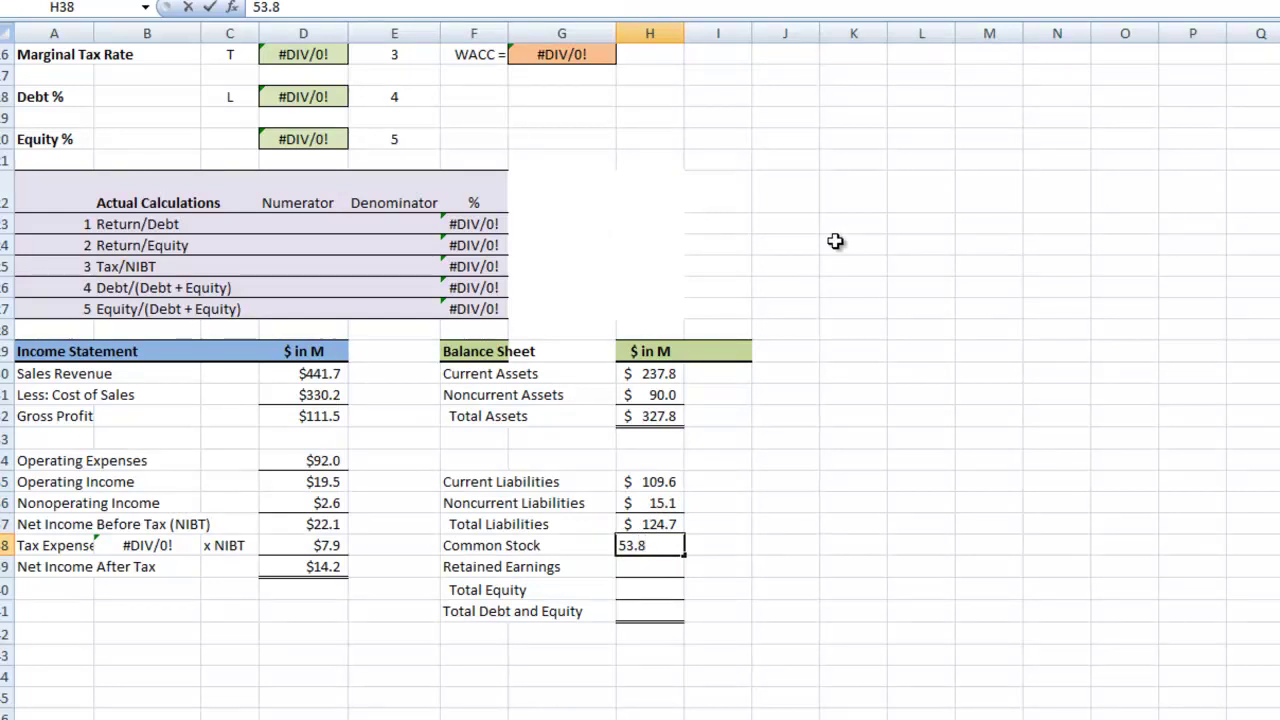
{"action": "key", "text": "Return"}
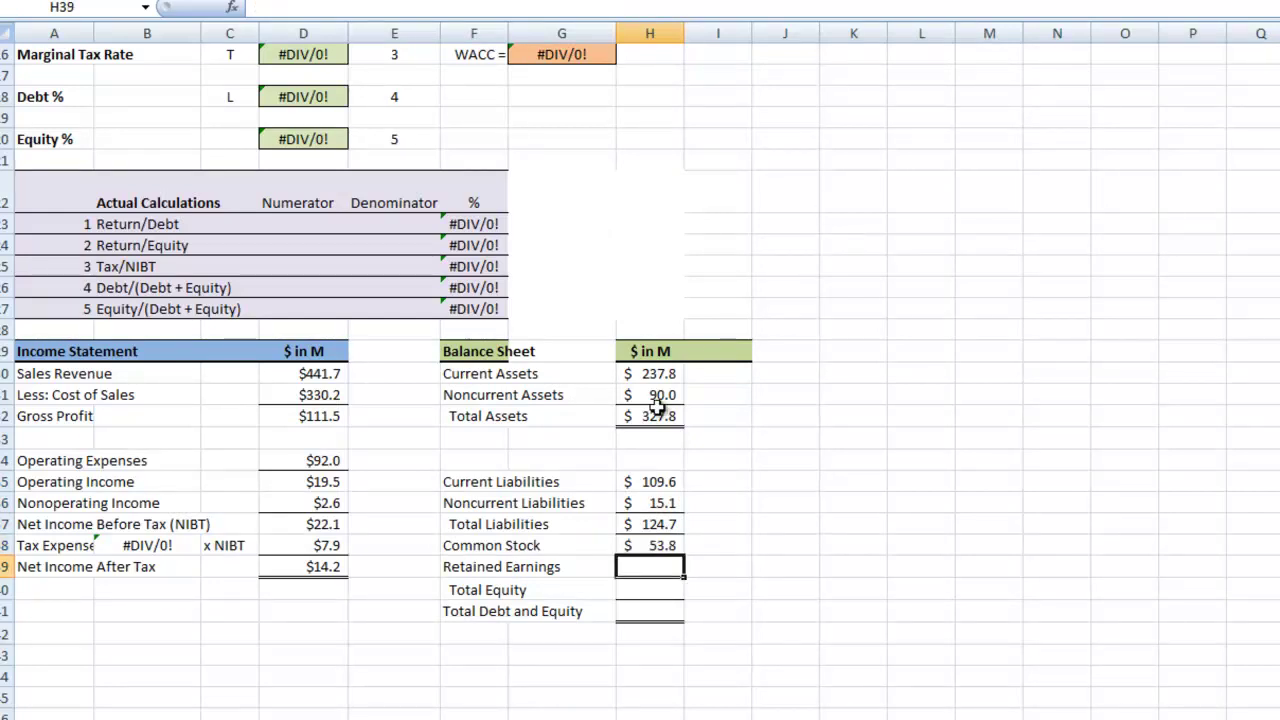
- Look up 2011 retained earnings in the Daktronics PDF and enter 149.3 as Retained Earnings in the spreadsheet's cell H39
{"action": "key", "text": "alt+Tab"}
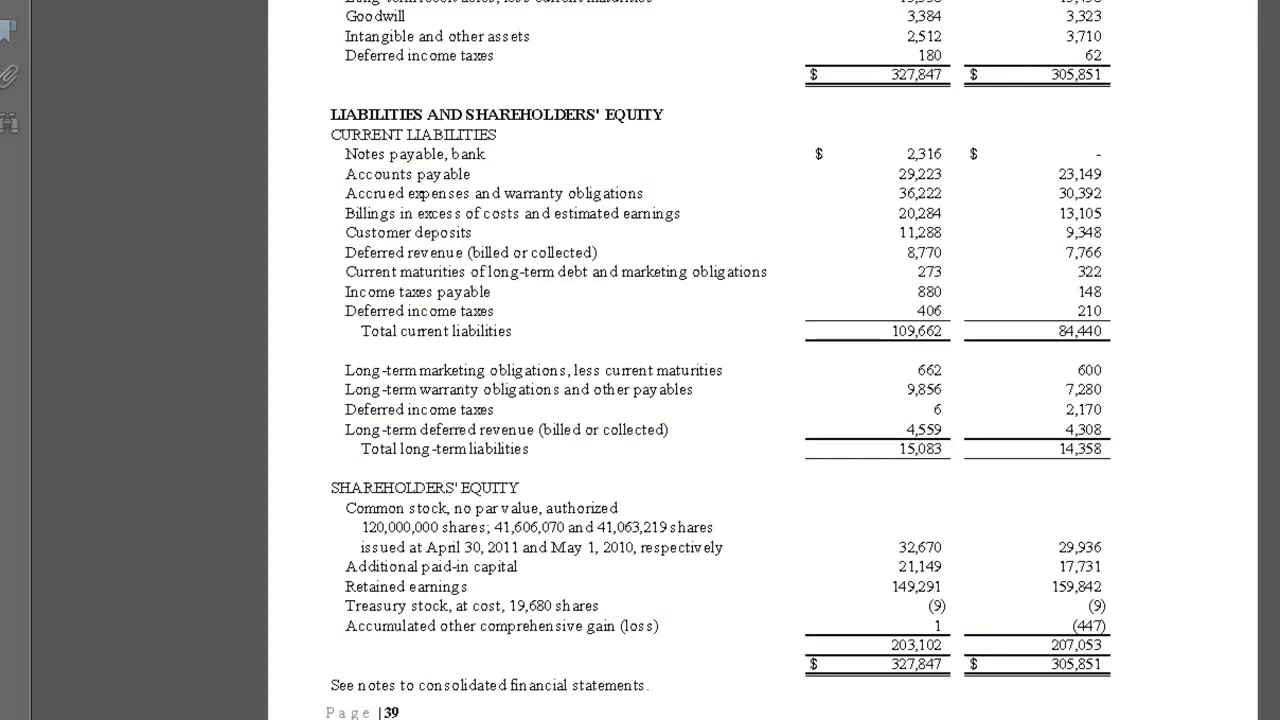
{"action": "key", "text": "alt+Tab"}
{"action": "type", "text": "149.3"}
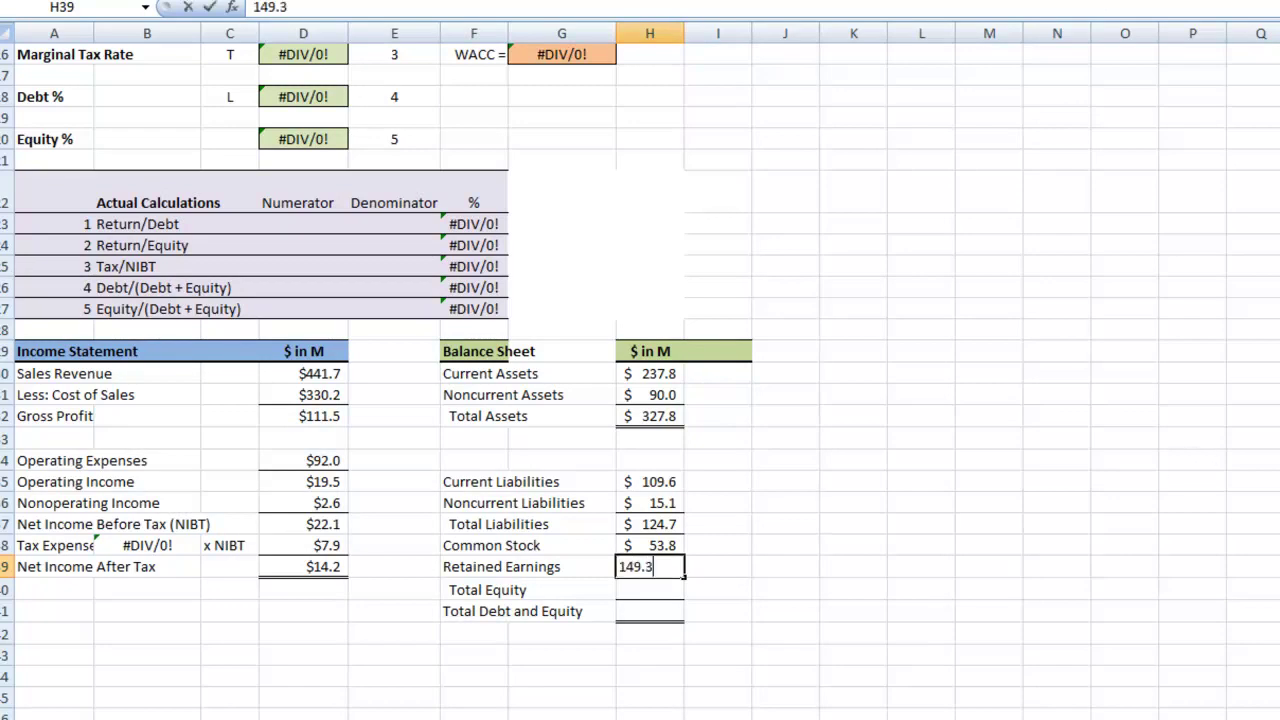
{"action": "key", "text": "Return"}
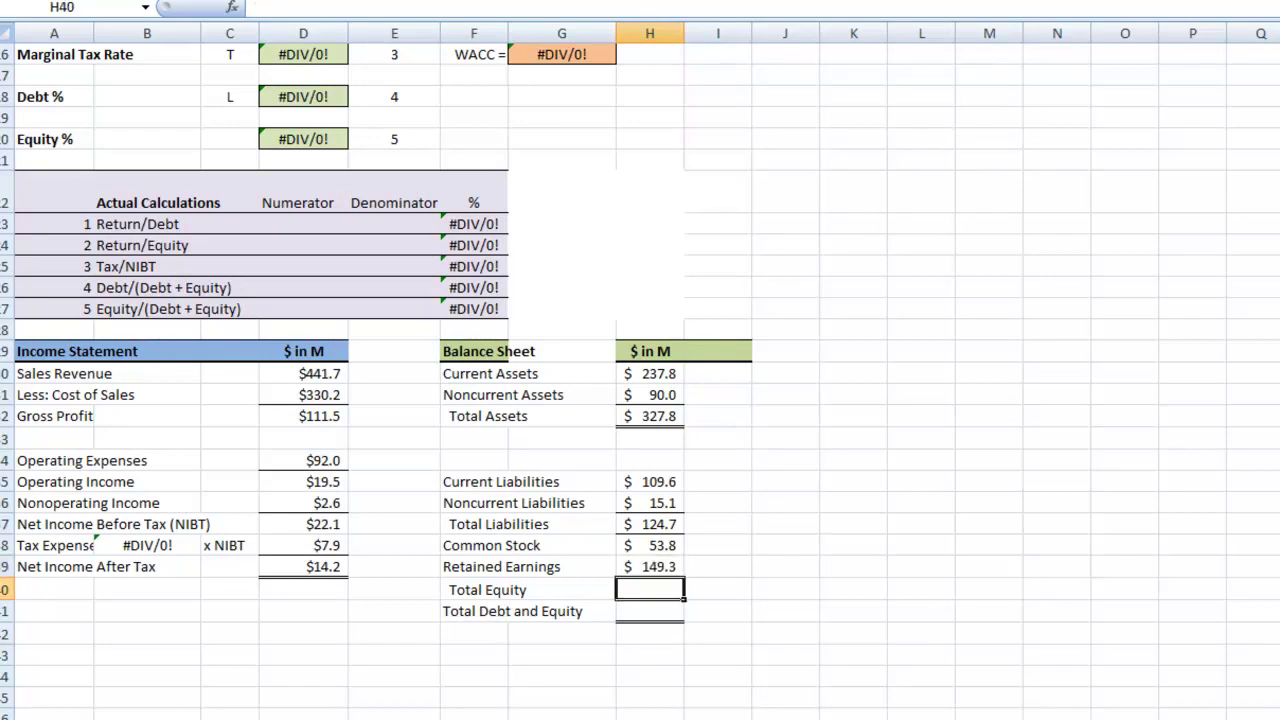
- AutoSum Common Stock and Retained Earnings into Total Equity in H40 and check it against the 2011 shareholders' equity total in the Daktronics PDF
{"action": "left_click", "coordinate": [656, 547]}
{"action": "left_click_drag", "start_coordinate": [656, 547], "coordinate": [656, 584]}
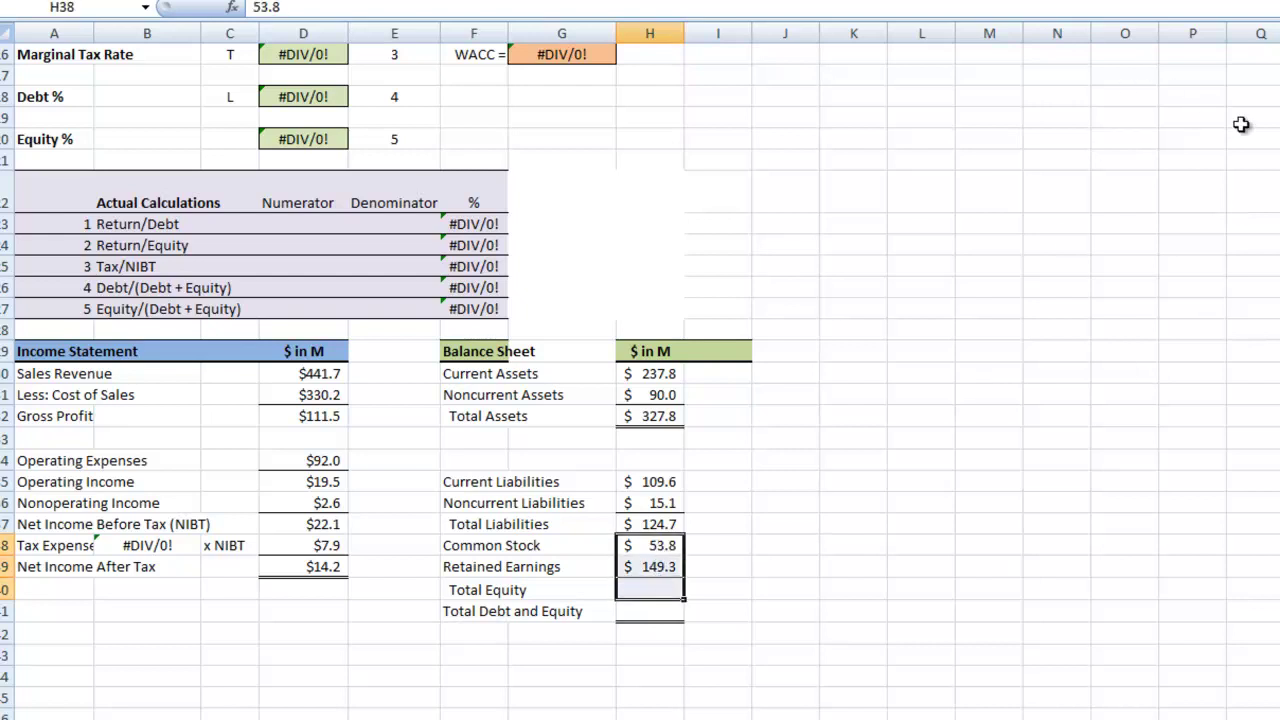
{"action": "key", "text": "alt+equal"}
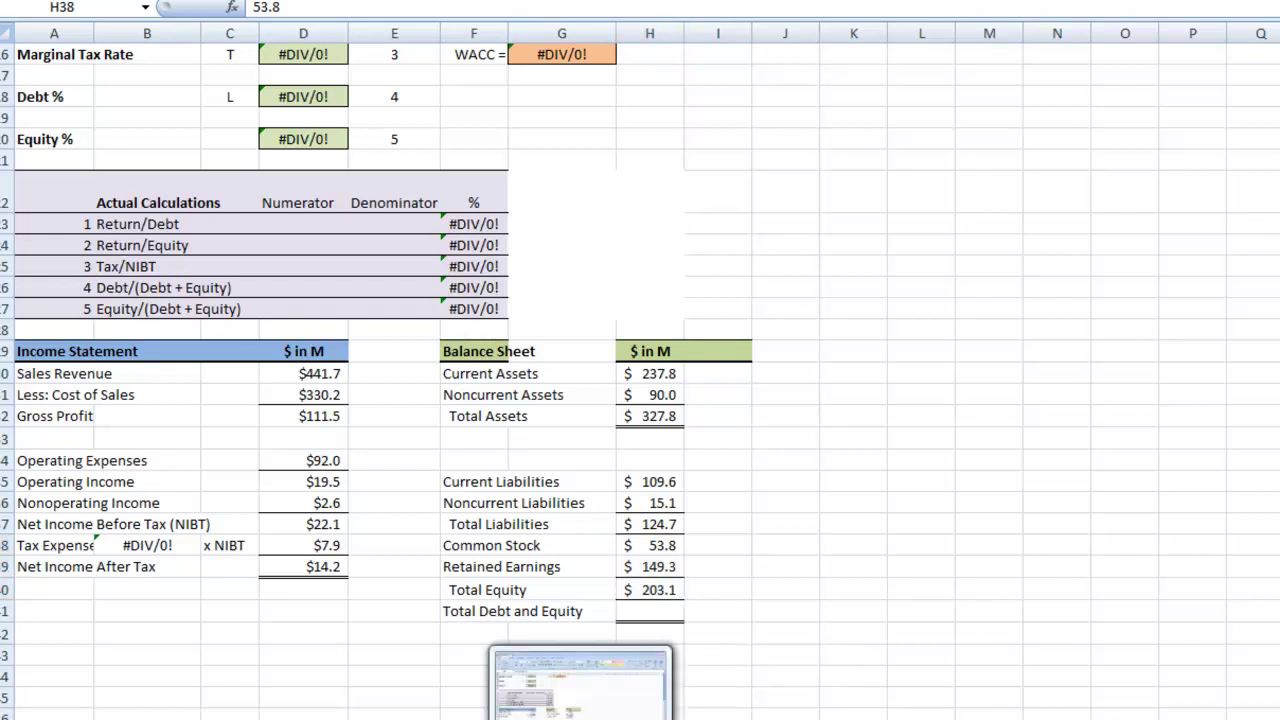
{"action": "key", "text": "alt+Tab"}
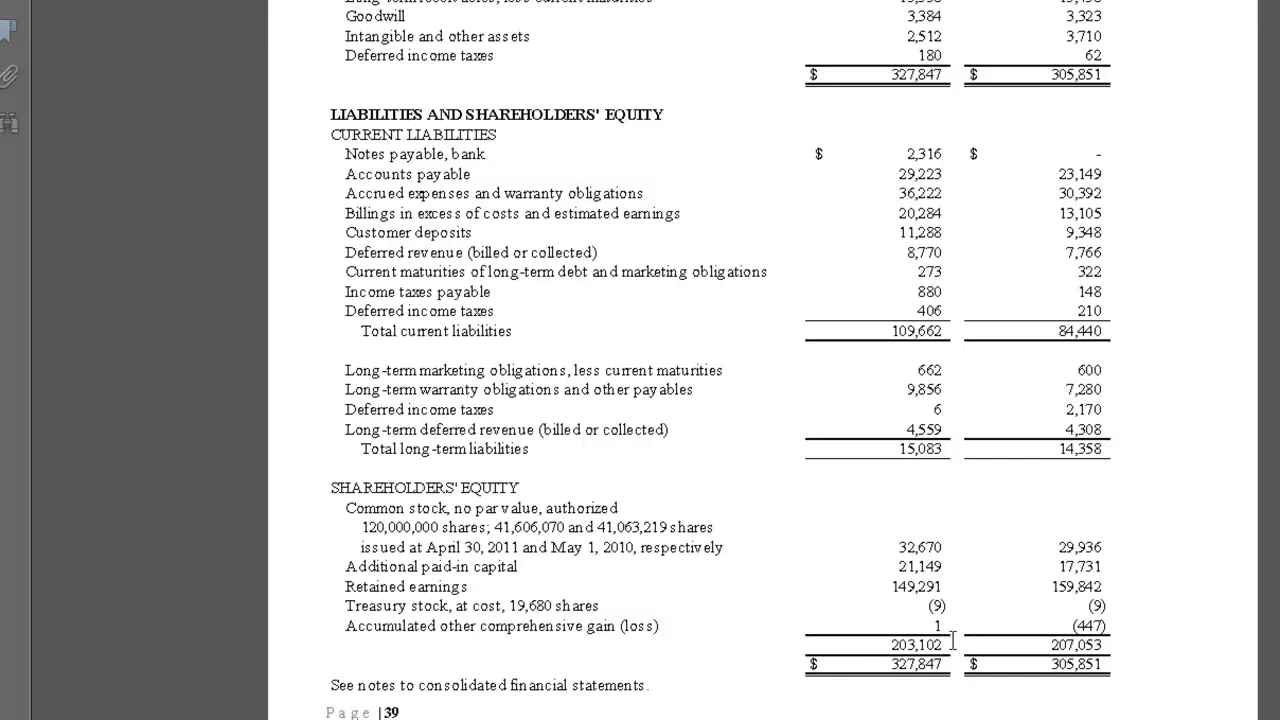
{"action": "key", "text": "alt+Tab"}
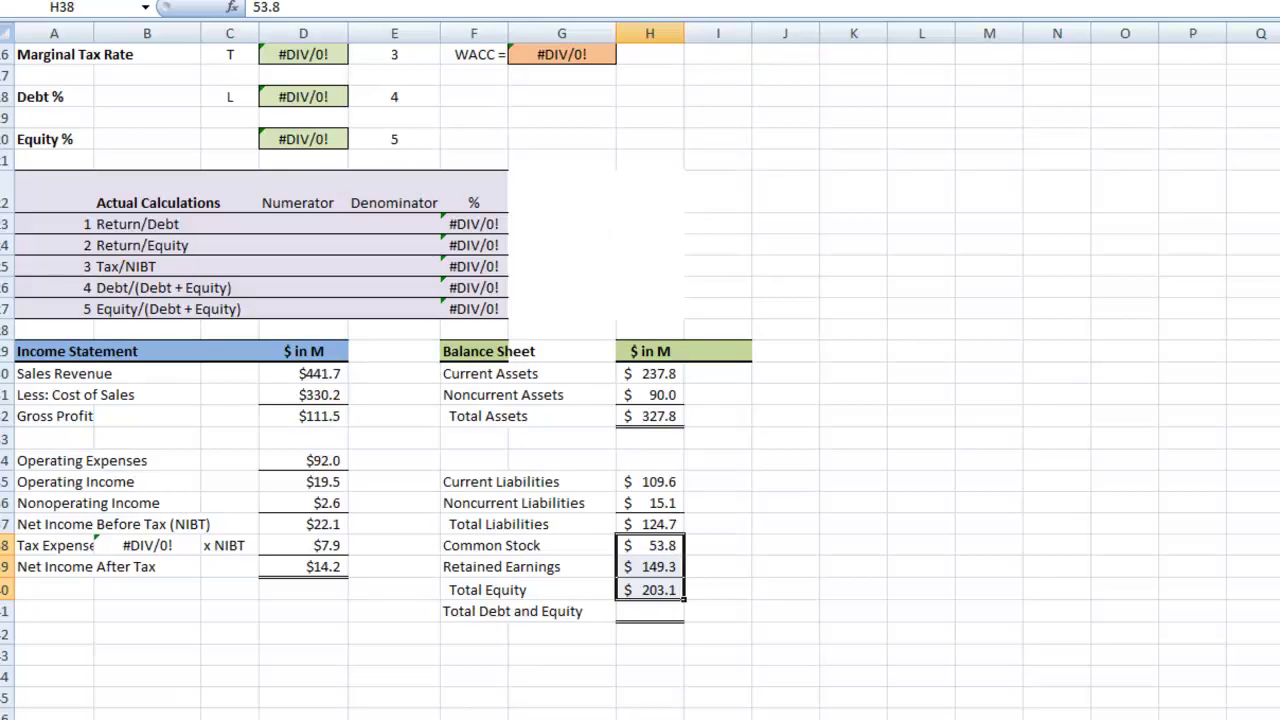
- Calculate Total Debt and Equity in H41 with =H37+H40 and compare it with the 2011 balance sheet total in the Daktronics PDF
{"action": "left_click", "coordinate": [659, 610]}
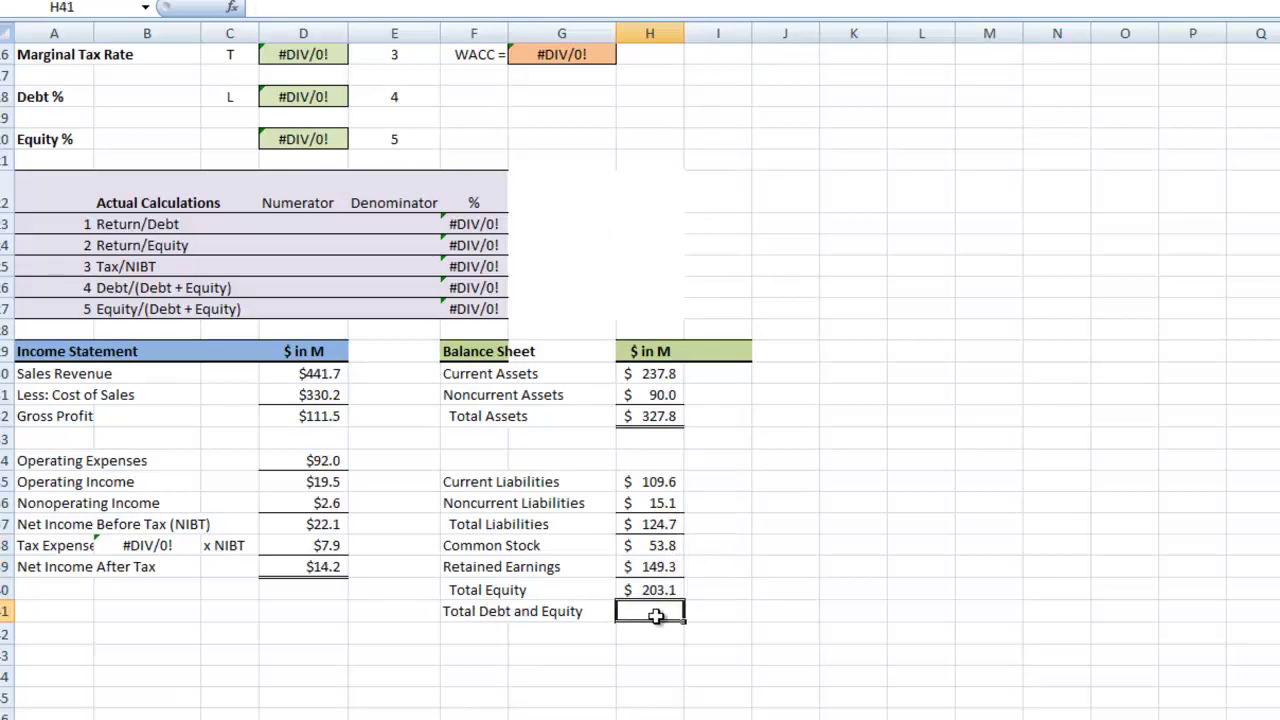
{"action": "type", "text": "="}
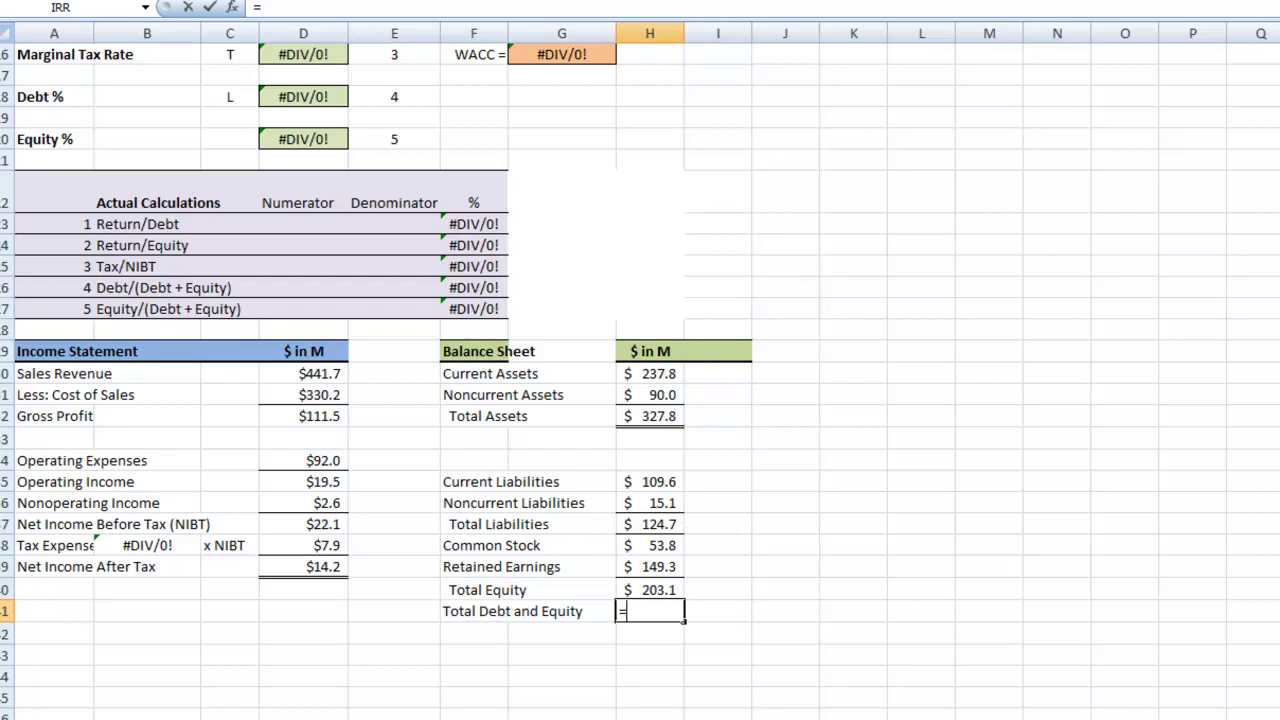
{"action": "left_click", "coordinate": [660, 527]}
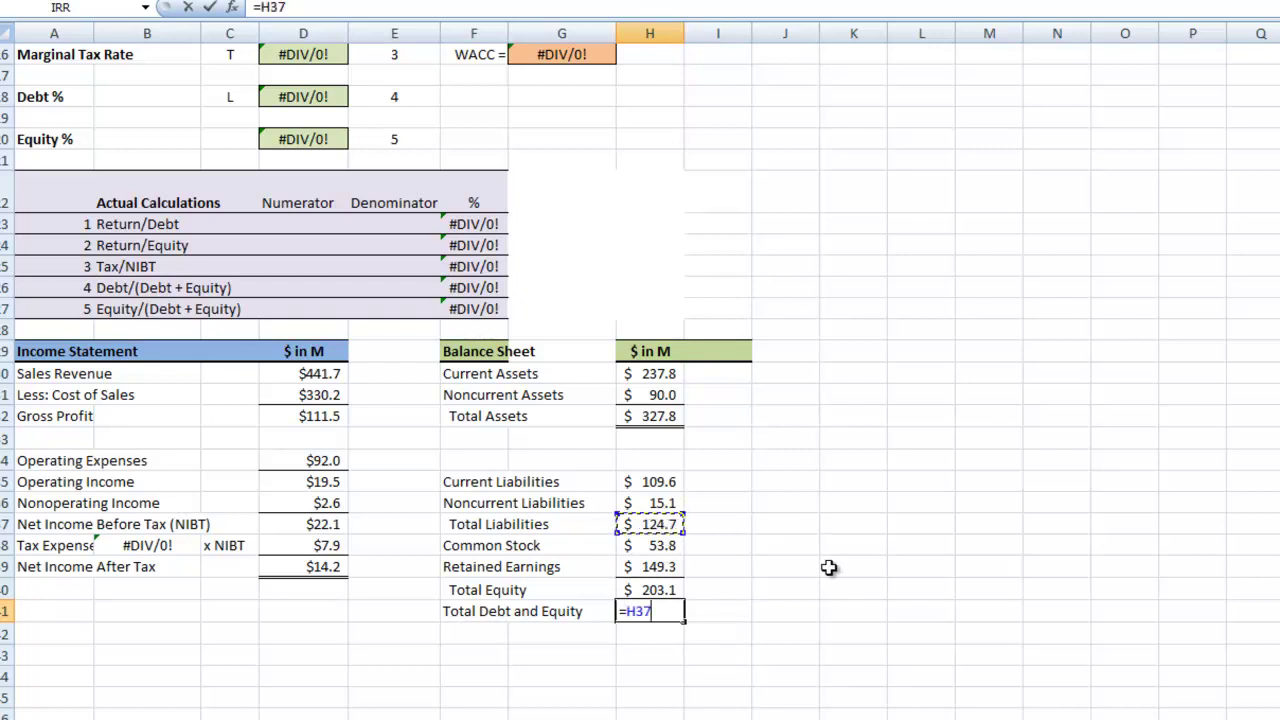
{"action": "type", "text": "+"}
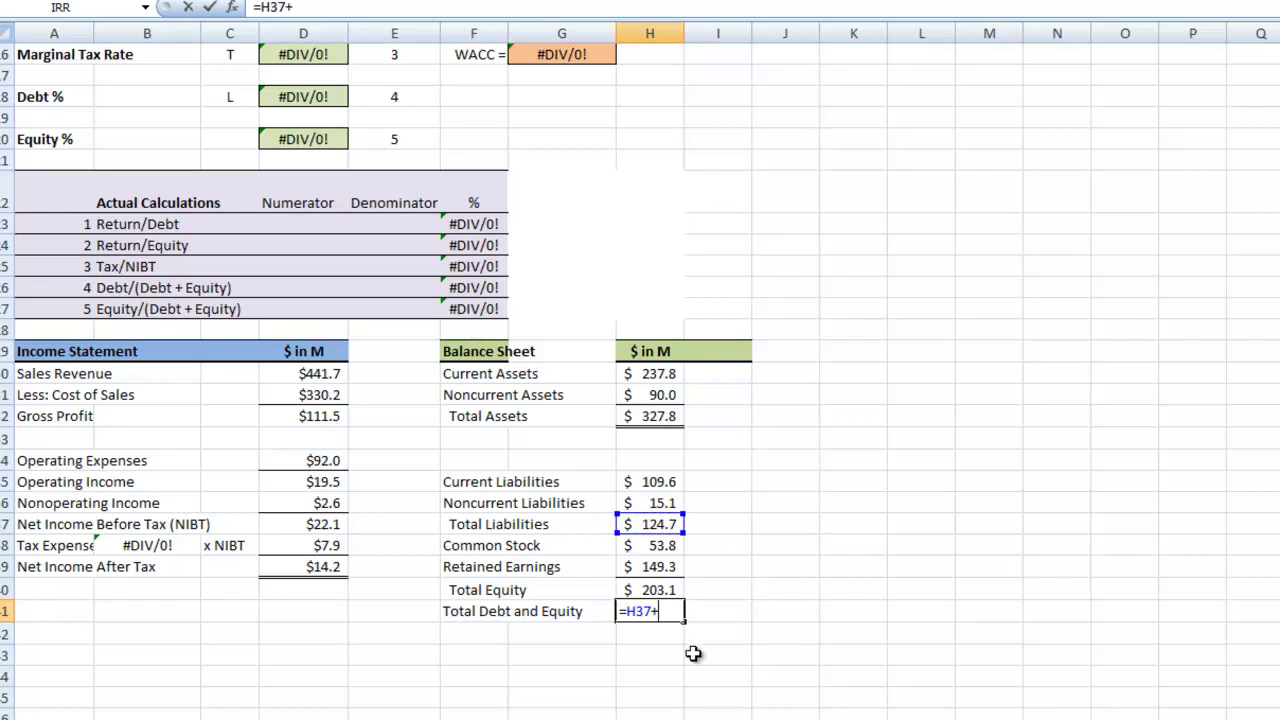
{"action": "left_click", "coordinate": [655, 590]}
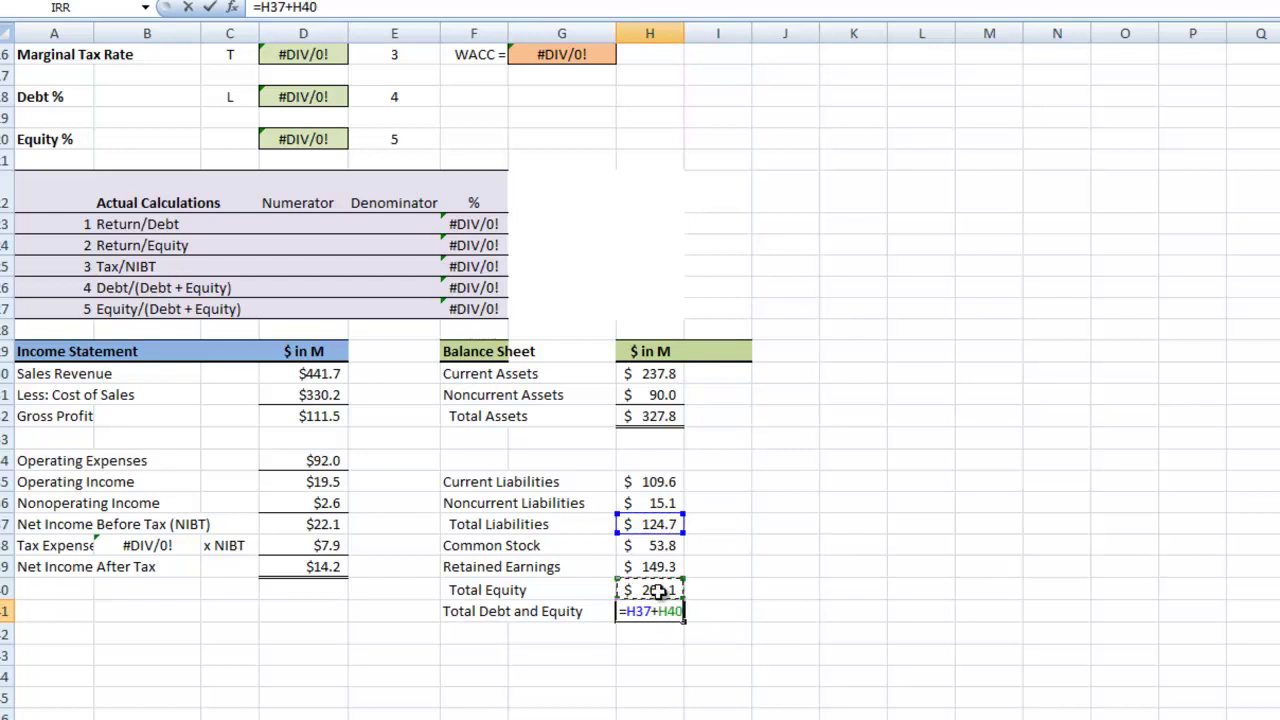
{"action": "key", "text": "Return"}
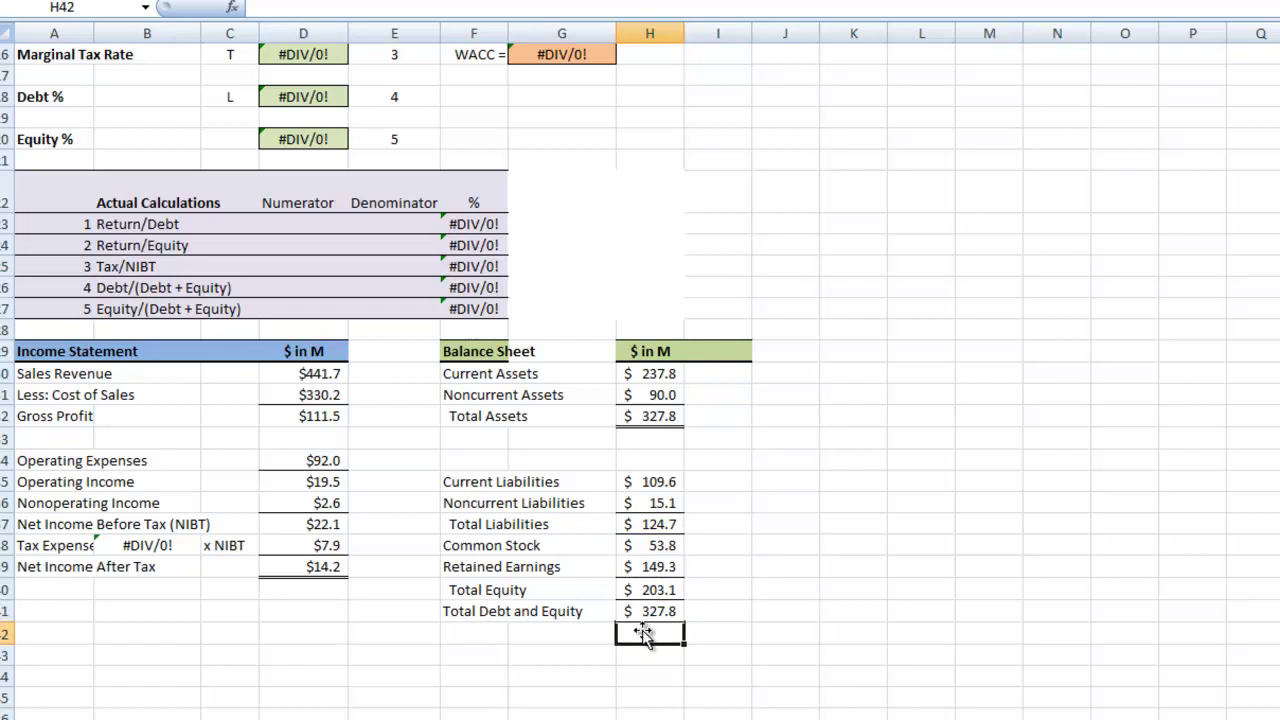
{"action": "left_click", "coordinate": [760, 632]}
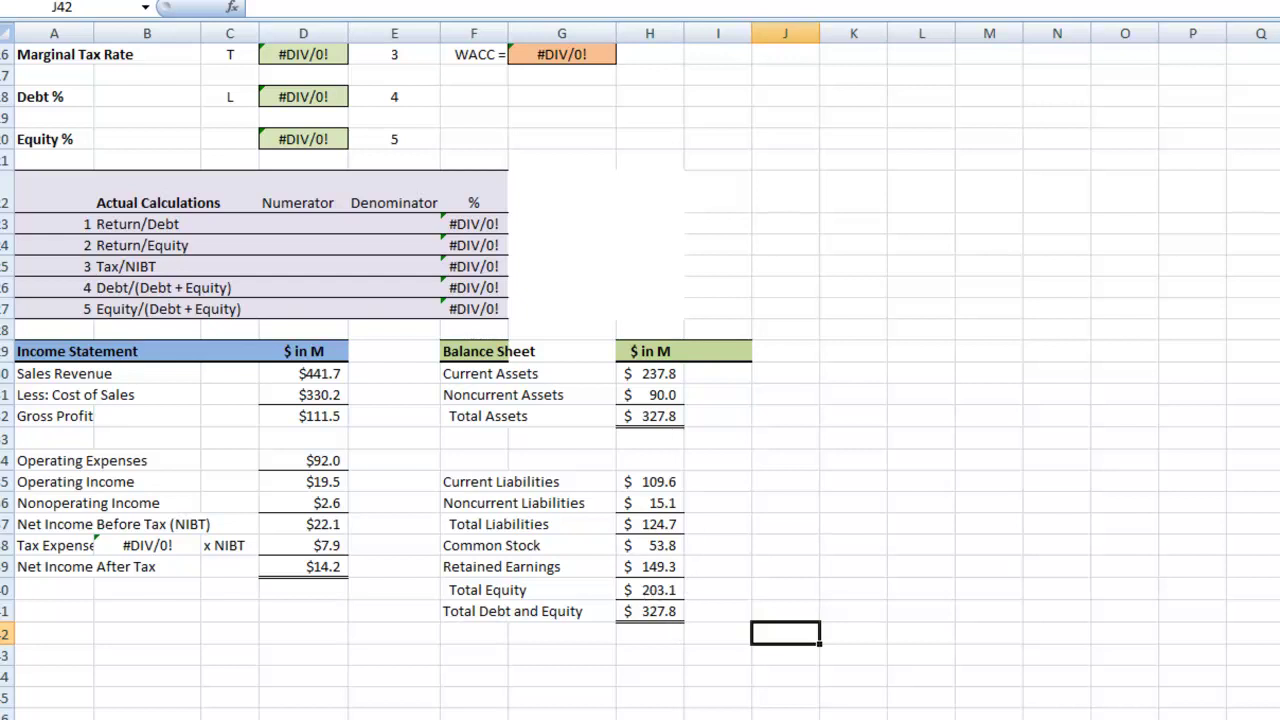
{"action": "key", "text": "alt+Tab"}
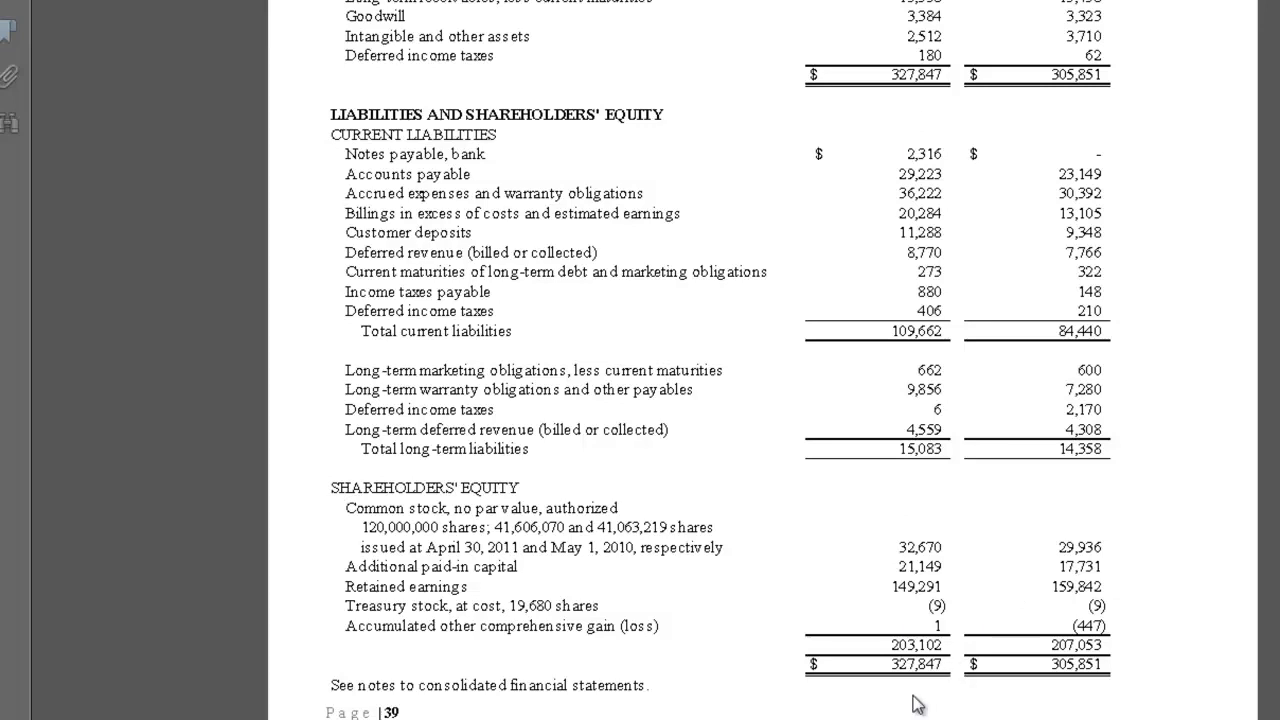
{"action": "key", "text": "alt+Tab"}
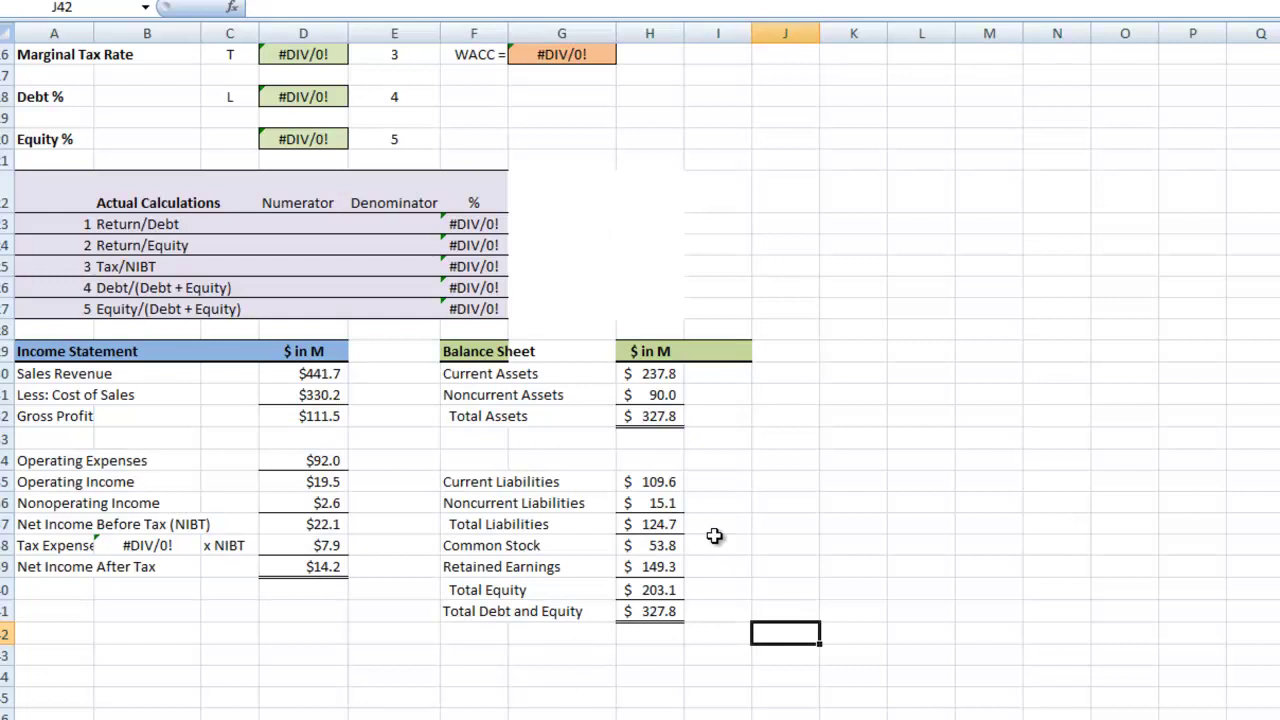
- Fill the Return/Debt row by linking numerator D23 to Net Income After Tax (D39) and denominator E23 to Total Liabilities (H37)
{"action": "scroll", "coordinate": [663, 541], "scroll_direction": "up", "scroll_amount": 1}
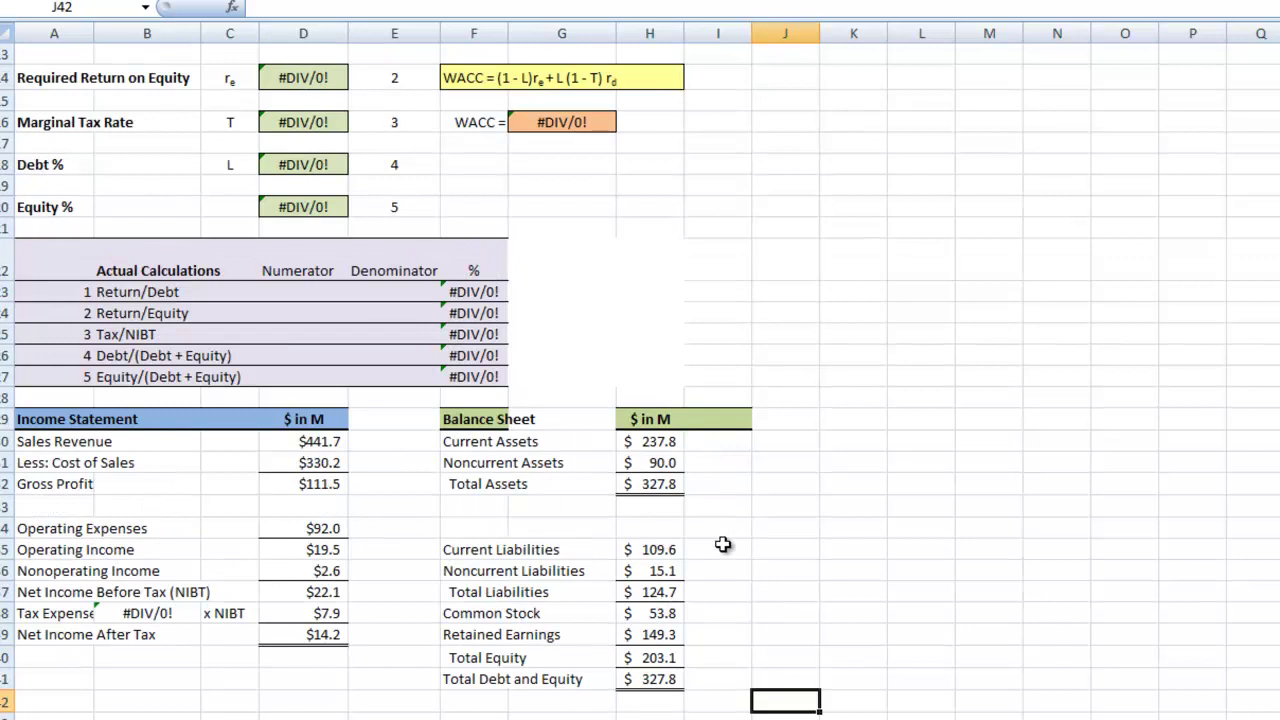
{"action": "left_click", "coordinate": [310, 292]}
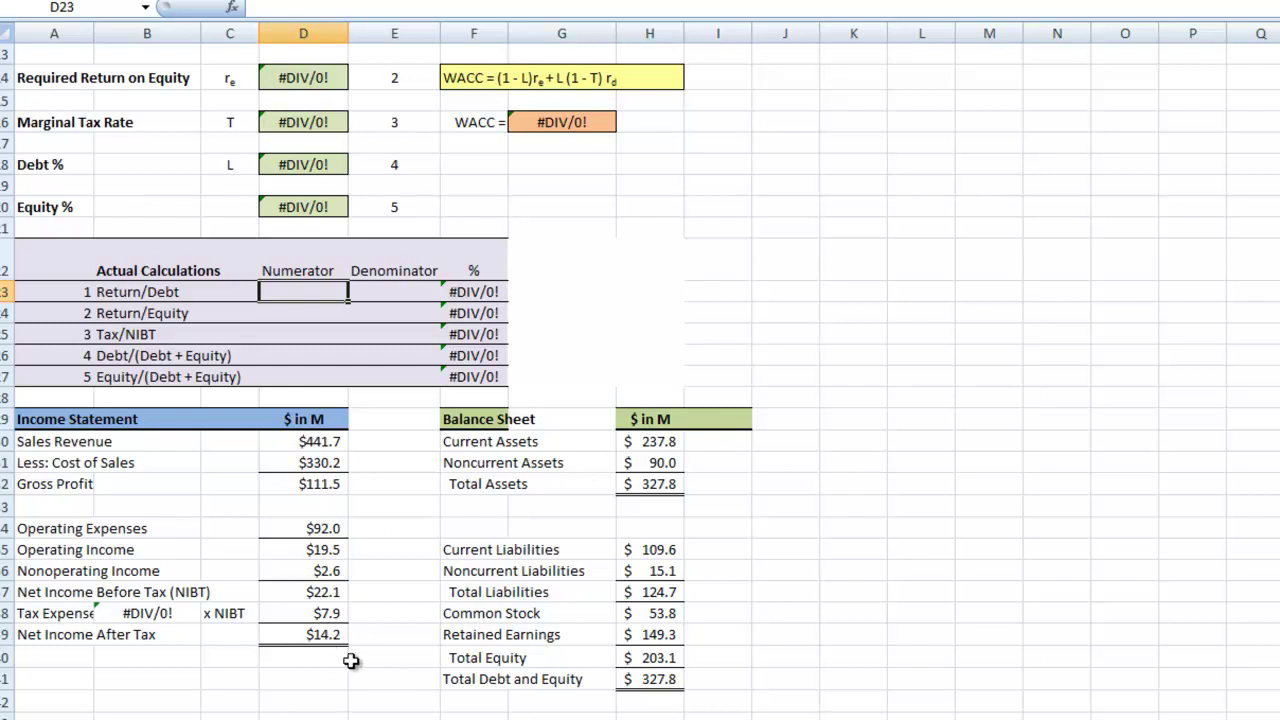
{"action": "type", "text": "="}
{"action": "left_click", "coordinate": [315, 633]}
{"action": "key", "text": "Return"}
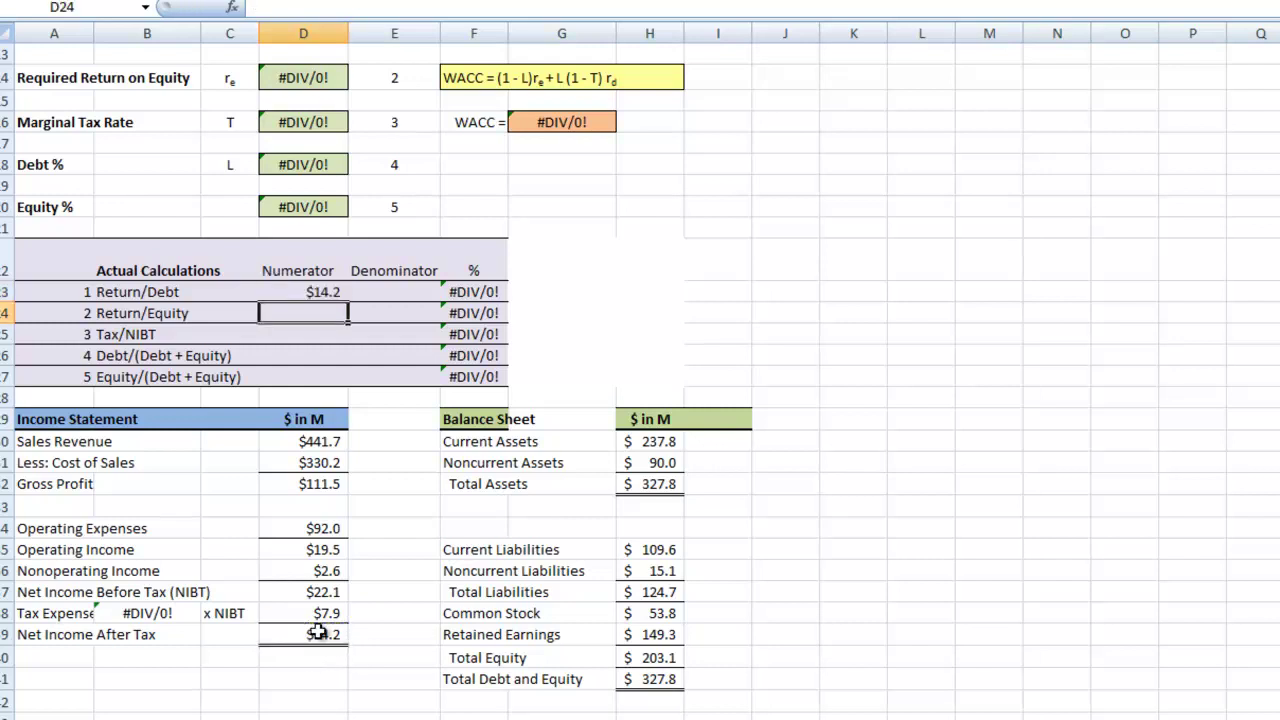
{"action": "left_click", "coordinate": [407, 293]}
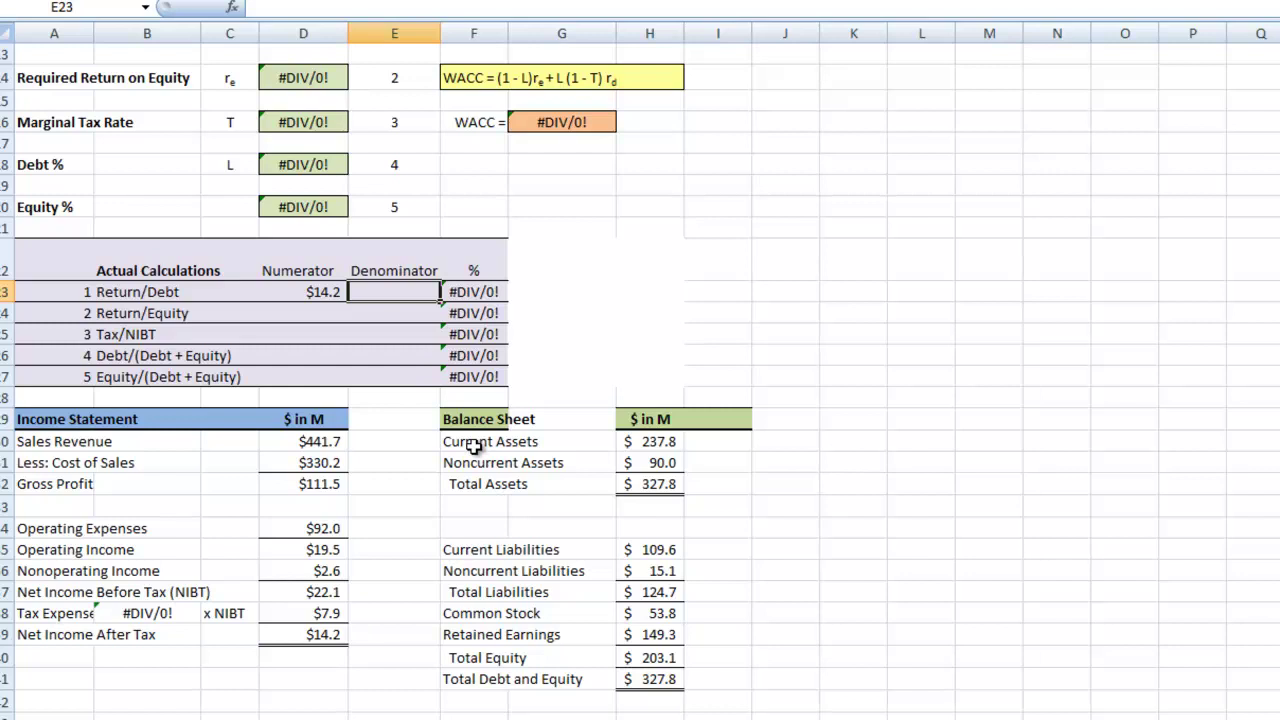
{"action": "type", "text": "="}
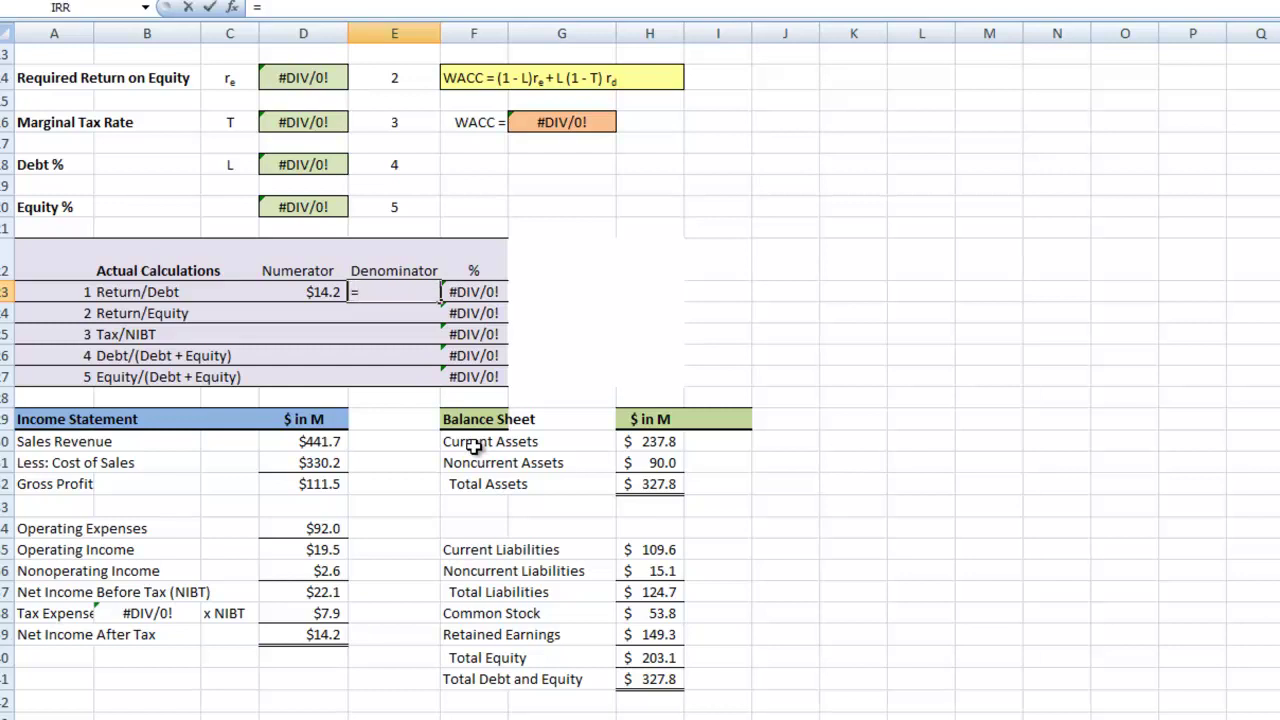
{"action": "left_click", "coordinate": [662, 594]}
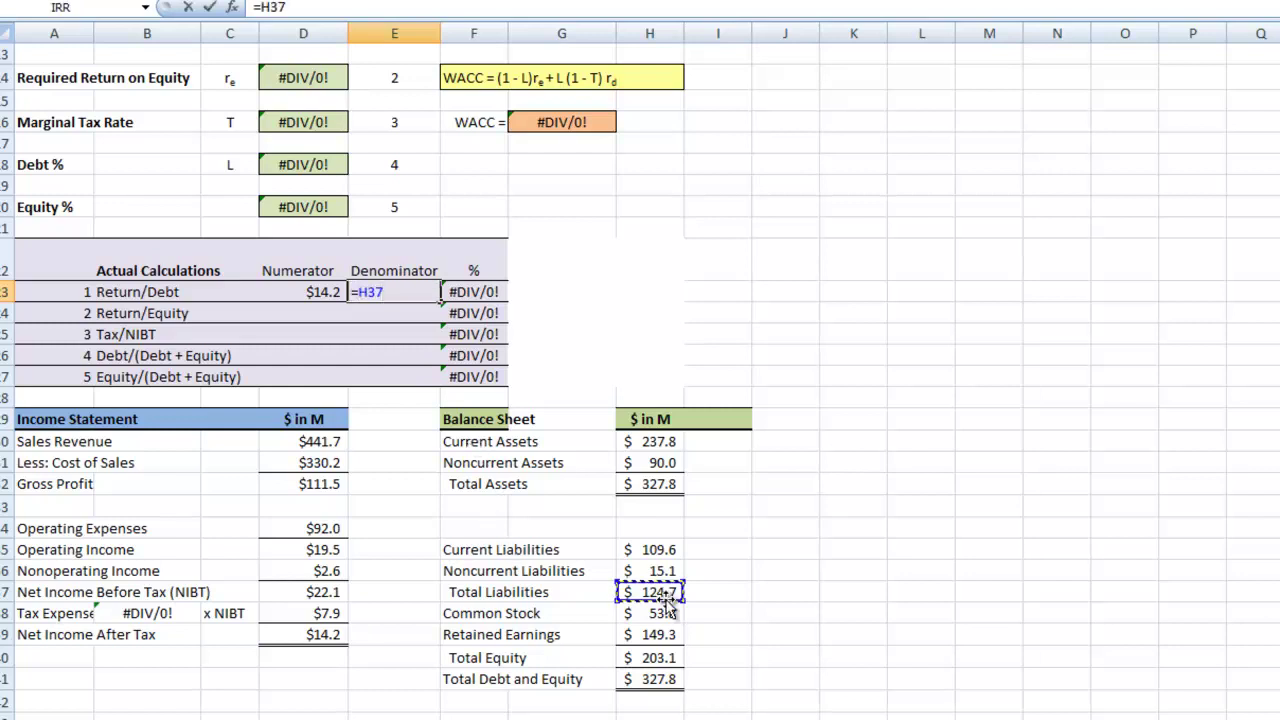
{"action": "key", "text": "Return"}
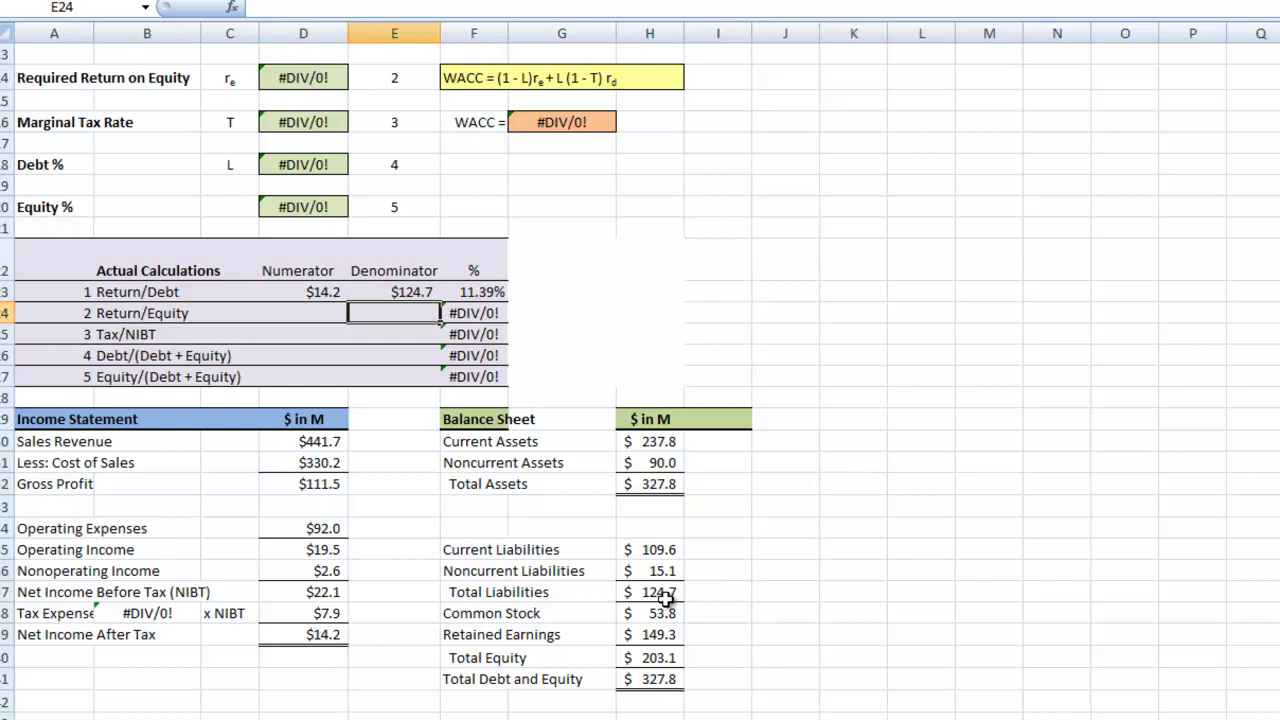
- Fill the Return/Equity row by linking numerator D24 to Net Income After Tax (D39) and denominator E24 to Total Equity (H40)
{"action": "left_click", "coordinate": [320, 318]}
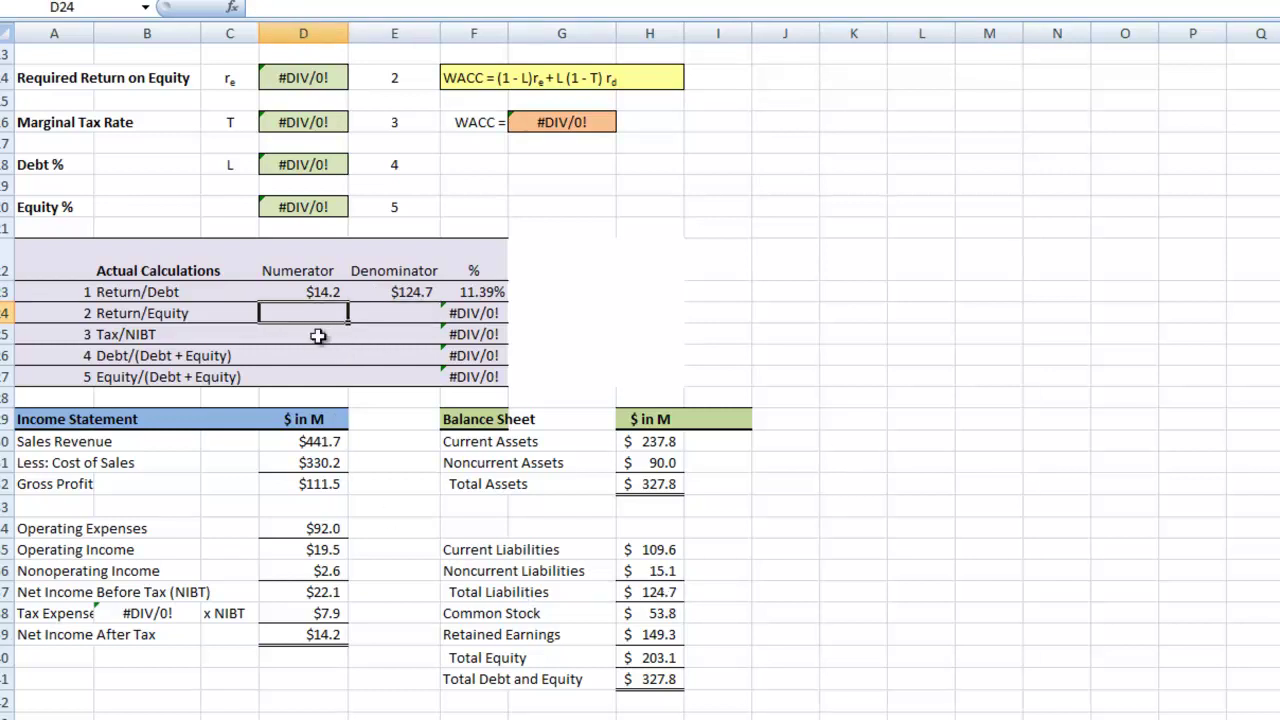
{"action": "type", "text": "="}
{"action": "left_click", "coordinate": [331, 638]}
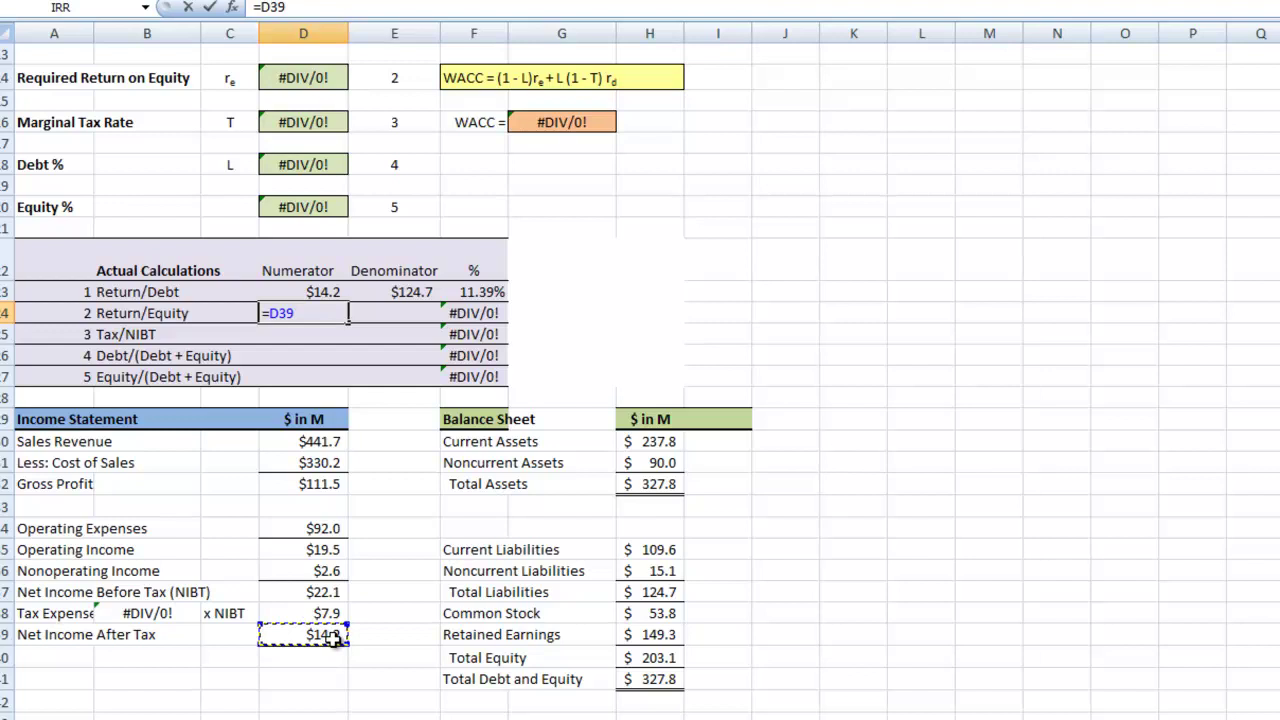
{"action": "key", "text": "Return"}
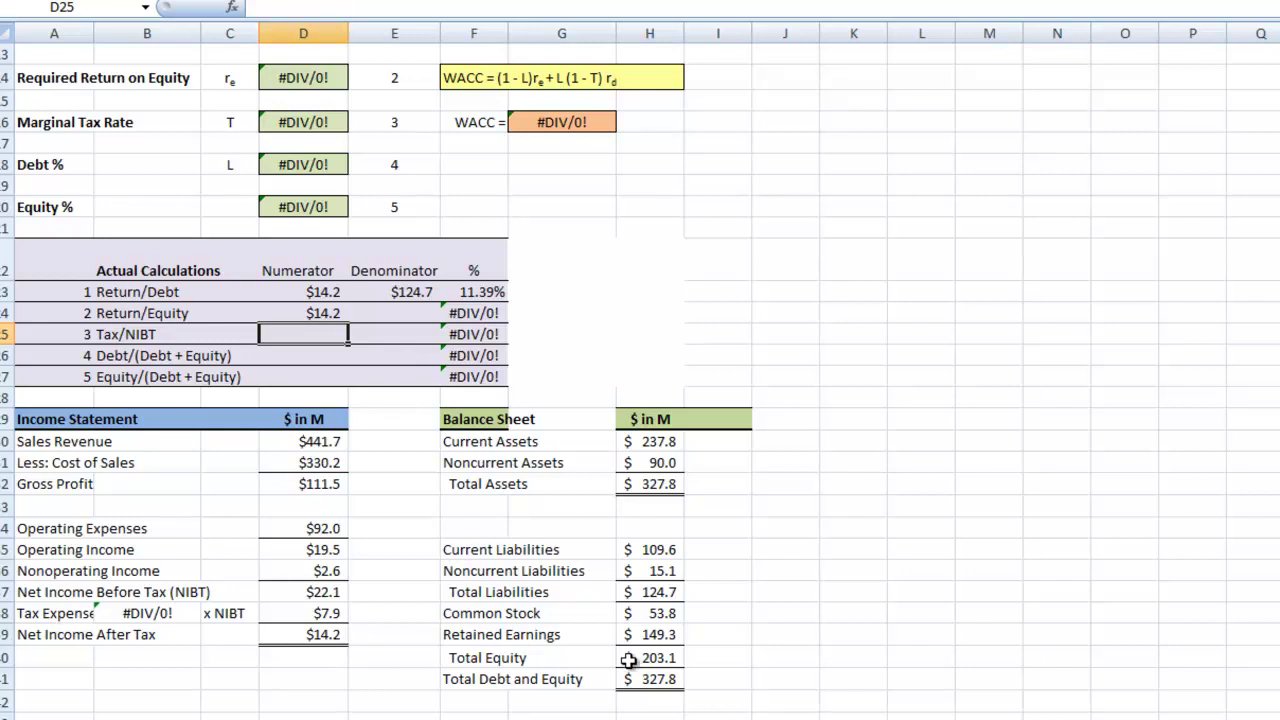
{"action": "left_click", "coordinate": [395, 313]}
{"action": "type", "text": "="}
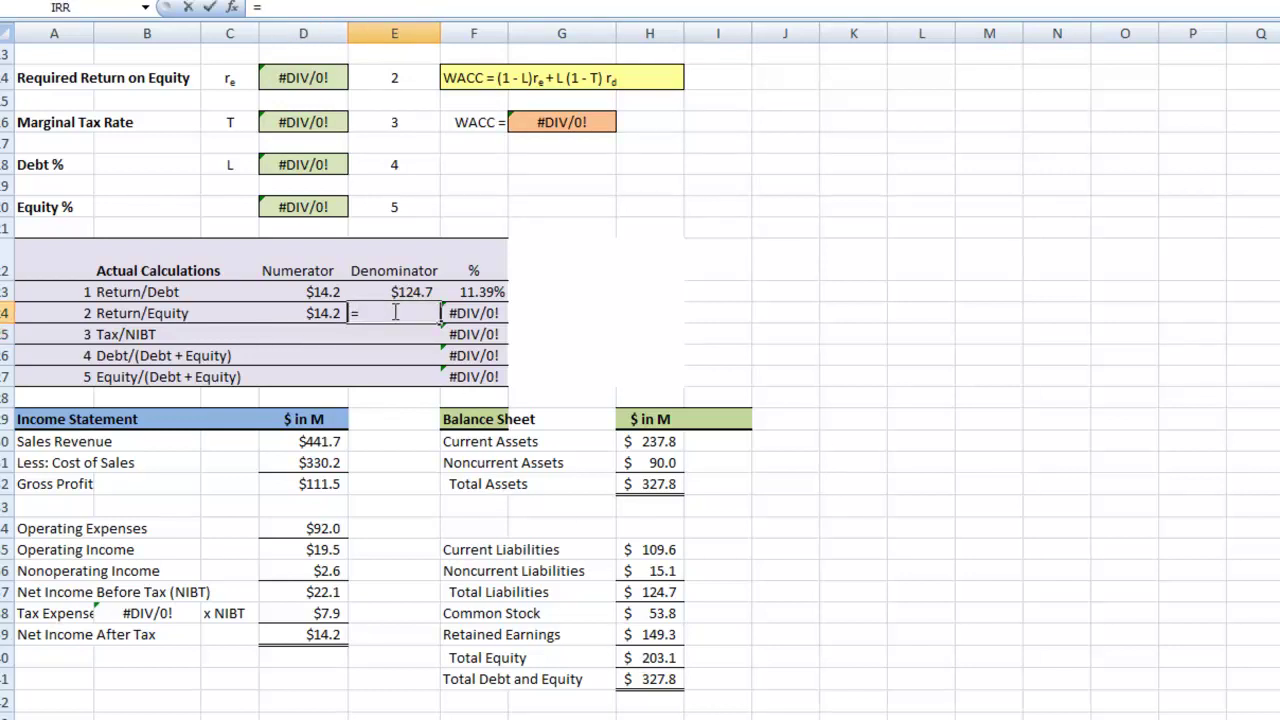
{"action": "left_click", "coordinate": [668, 660]}
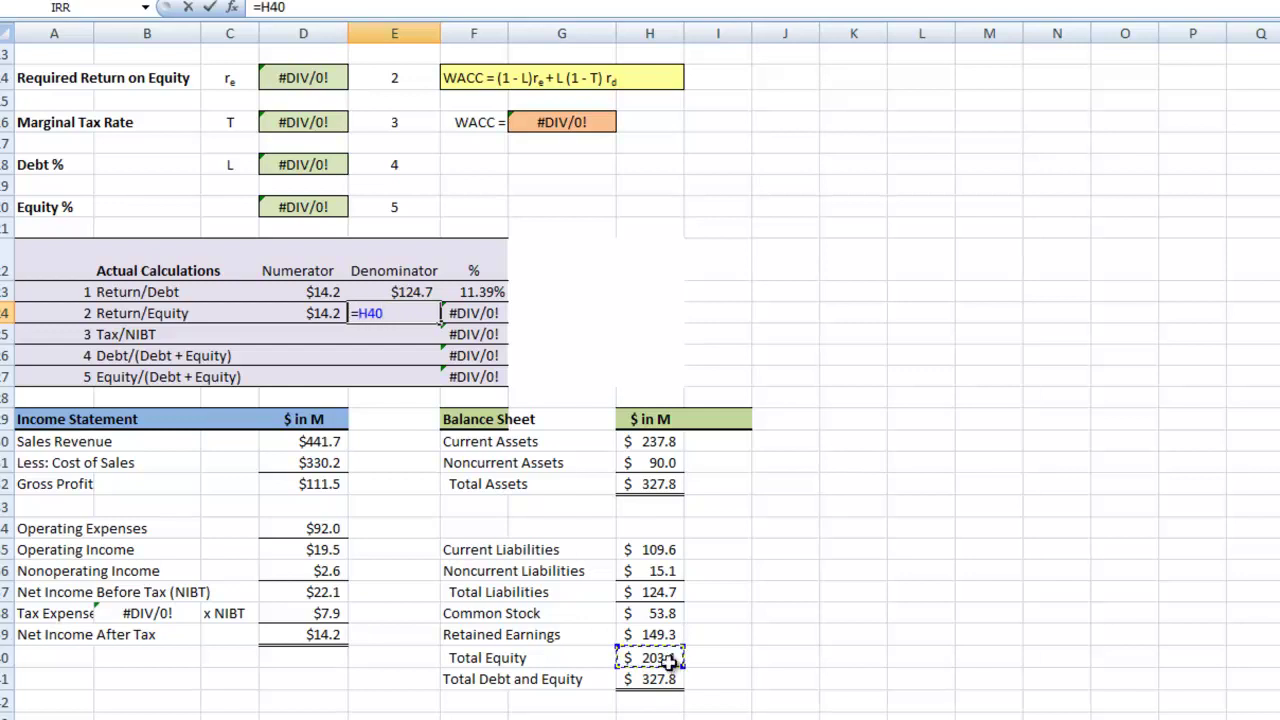
{"action": "key", "text": "Return"}
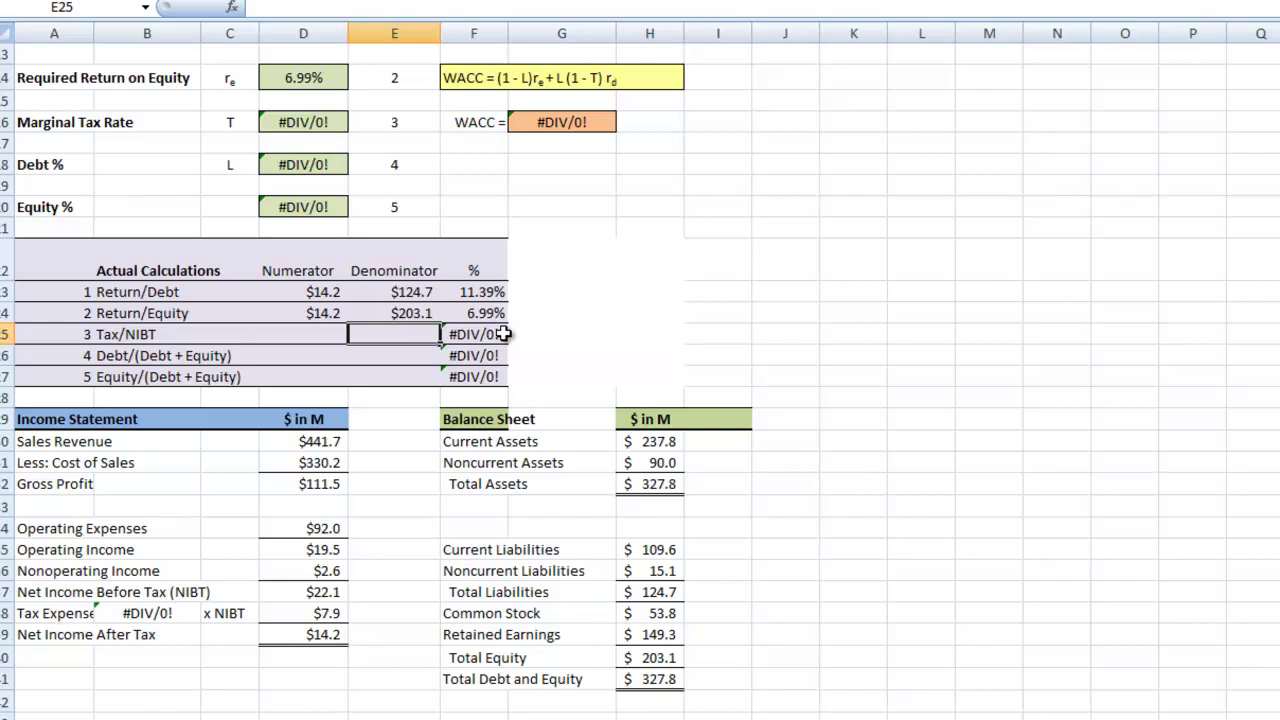
- Fill the Tax/NIBT row by linking numerator D25 to Tax Expense (D38) and denominator E25 to Net Income Before Tax (D37)
{"action": "left_click", "coordinate": [313, 340]}
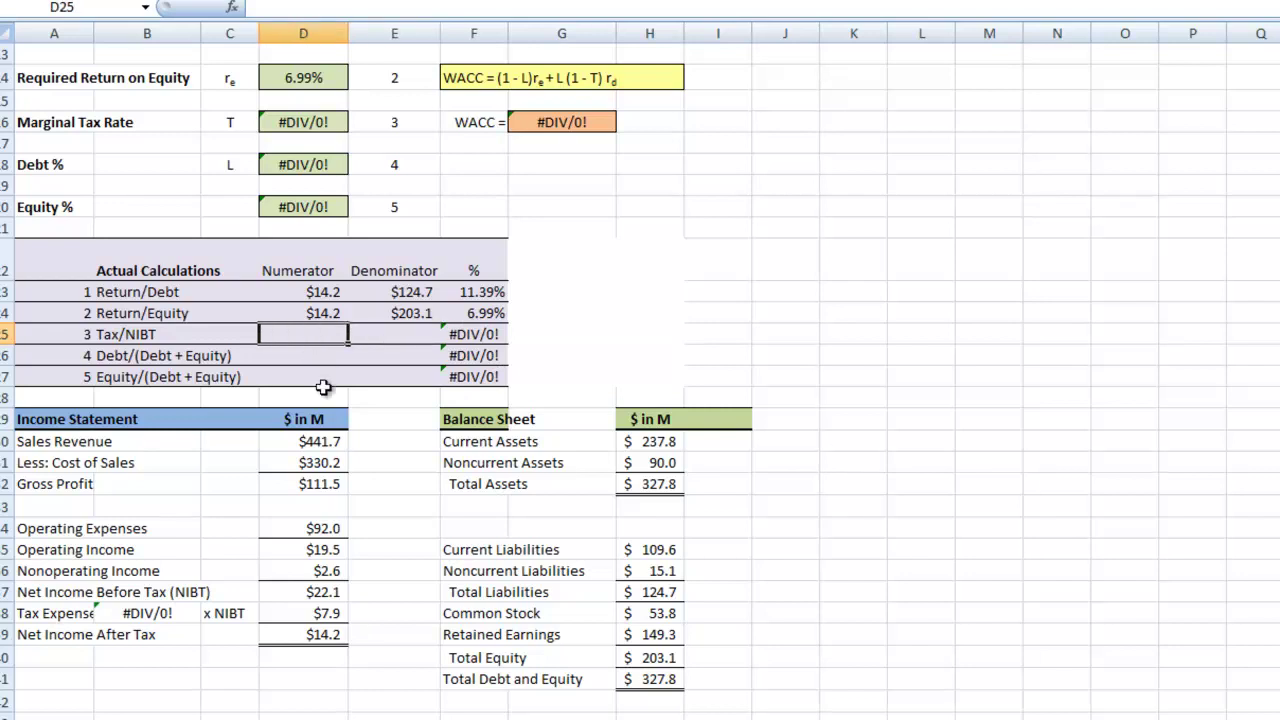
{"action": "type", "text": "="}
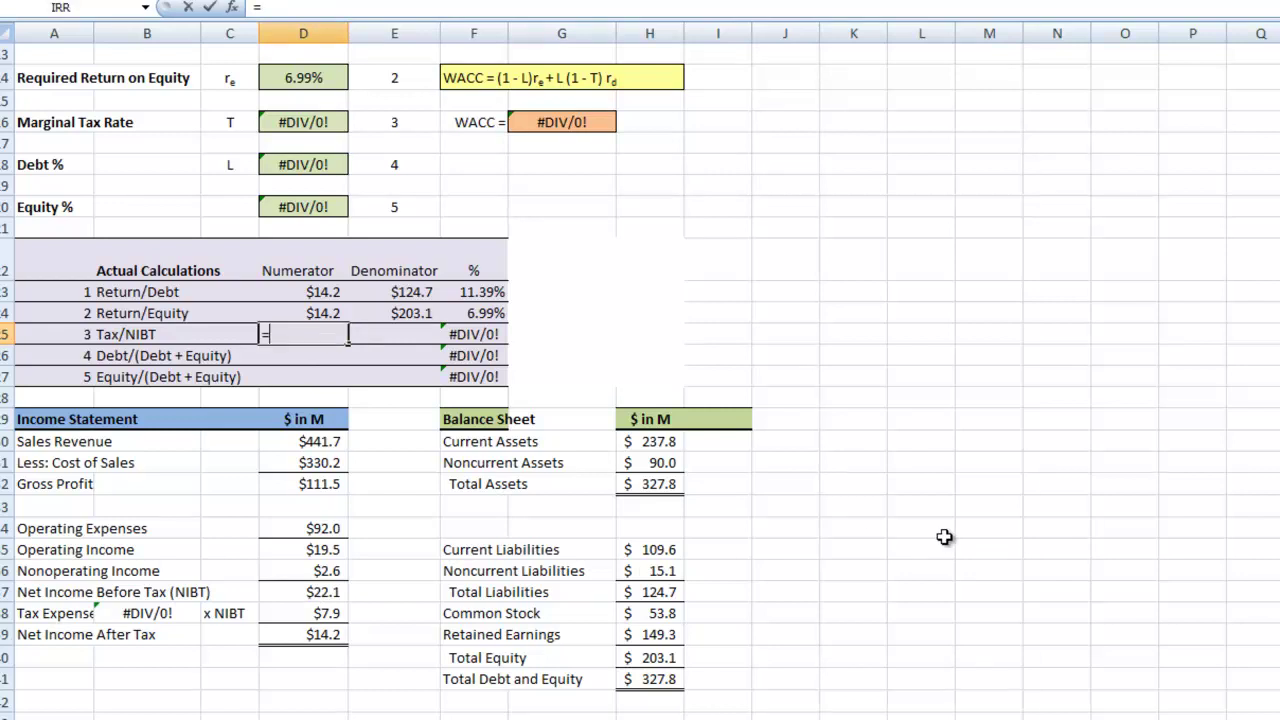
{"action": "left_click", "coordinate": [337, 617]}
{"action": "key", "text": "Return"}
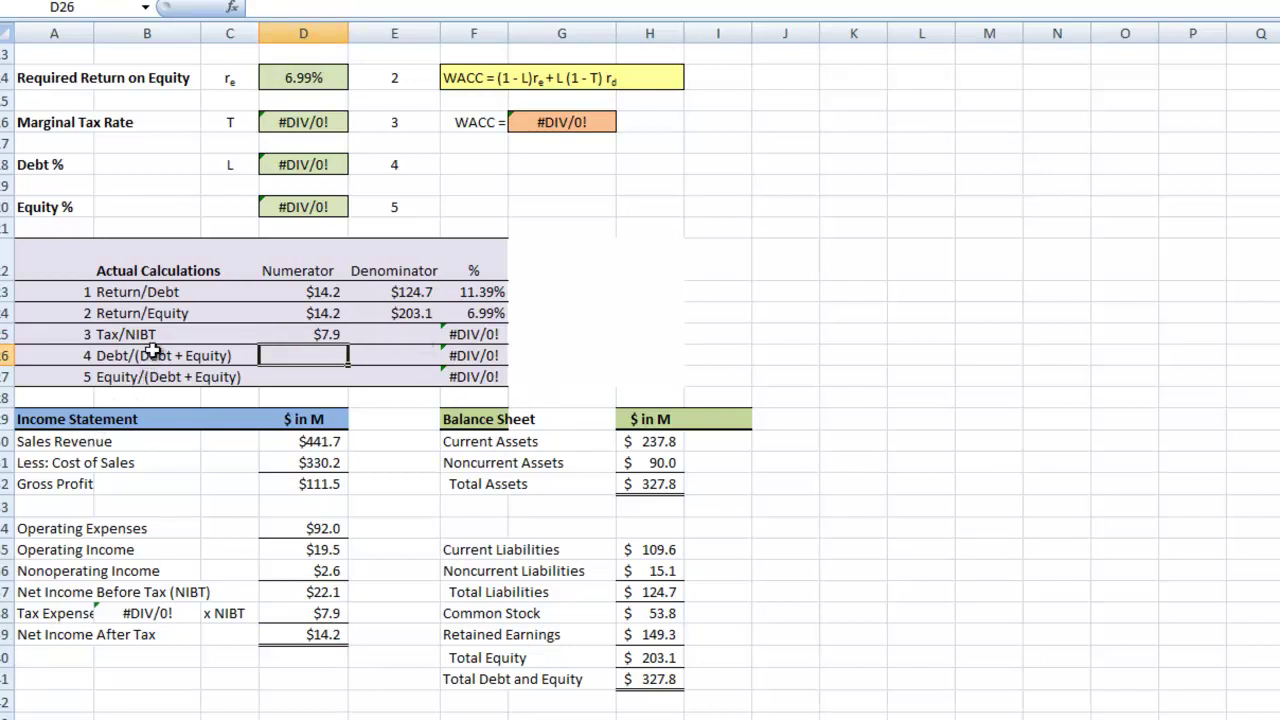
{"action": "left_click", "coordinate": [409, 338]}
{"action": "type", "text": "="}
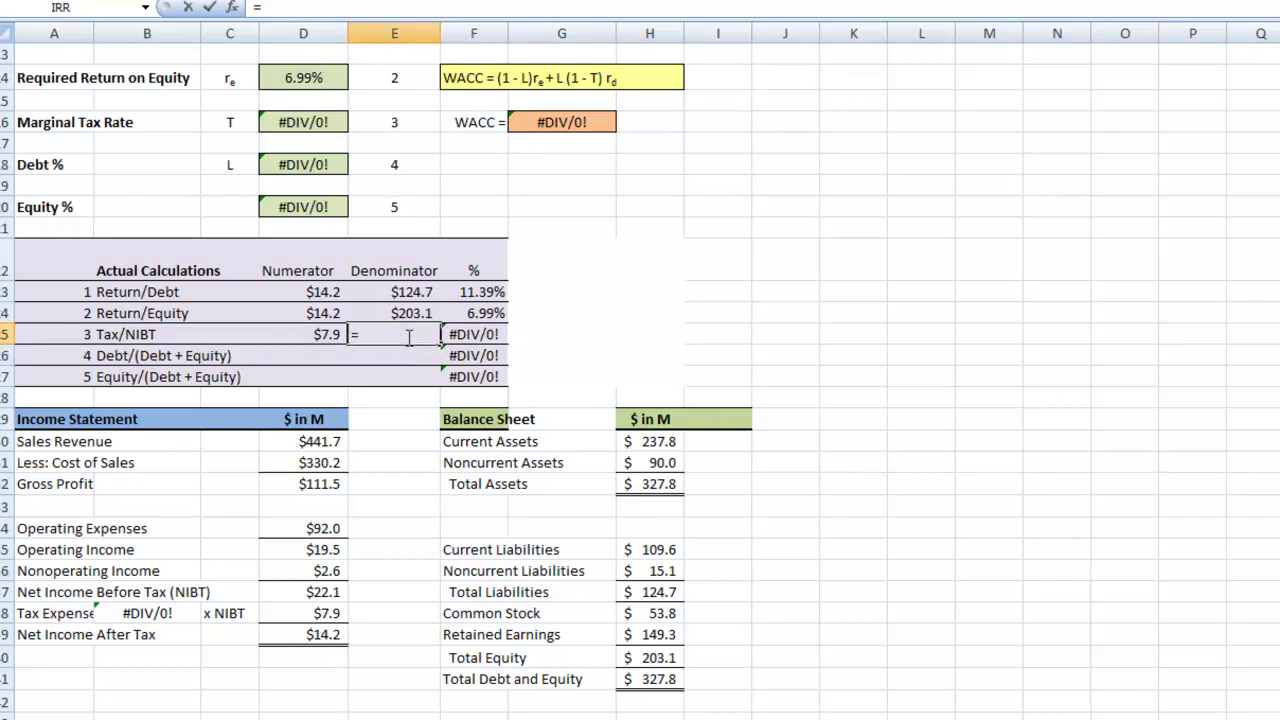
{"action": "left_click", "coordinate": [330, 597]}
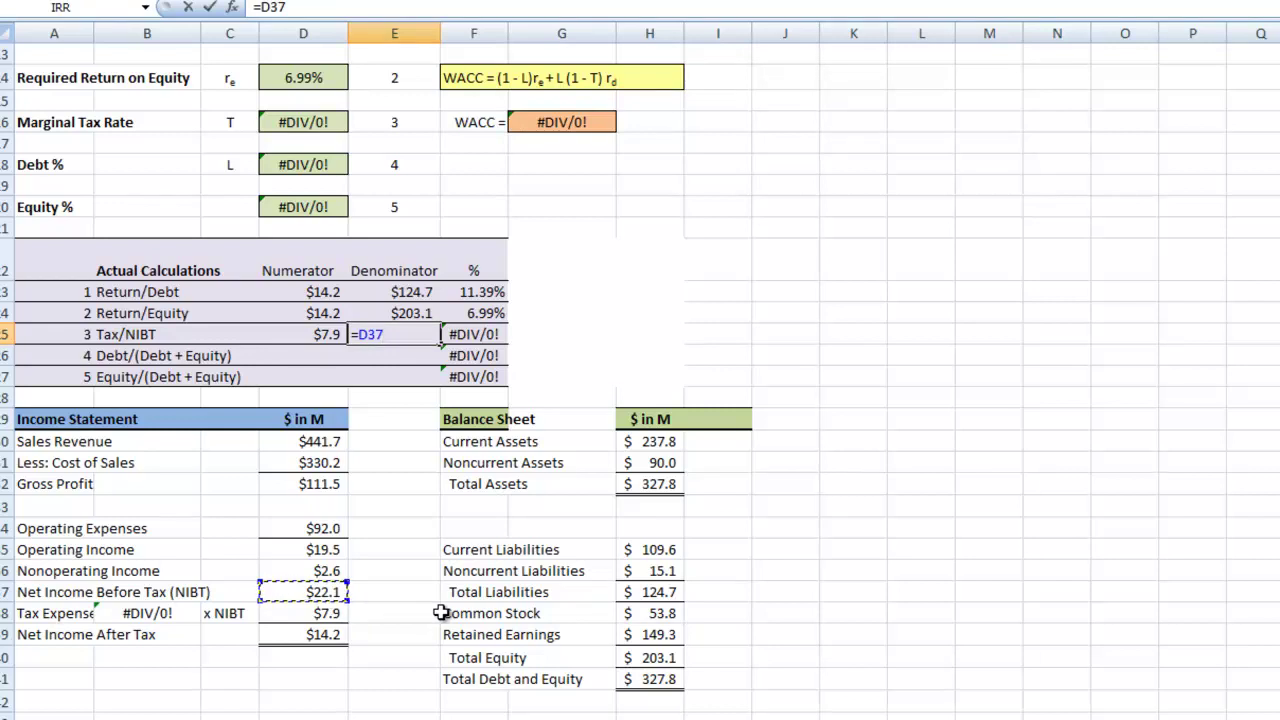
{"action": "key", "text": "Return"}
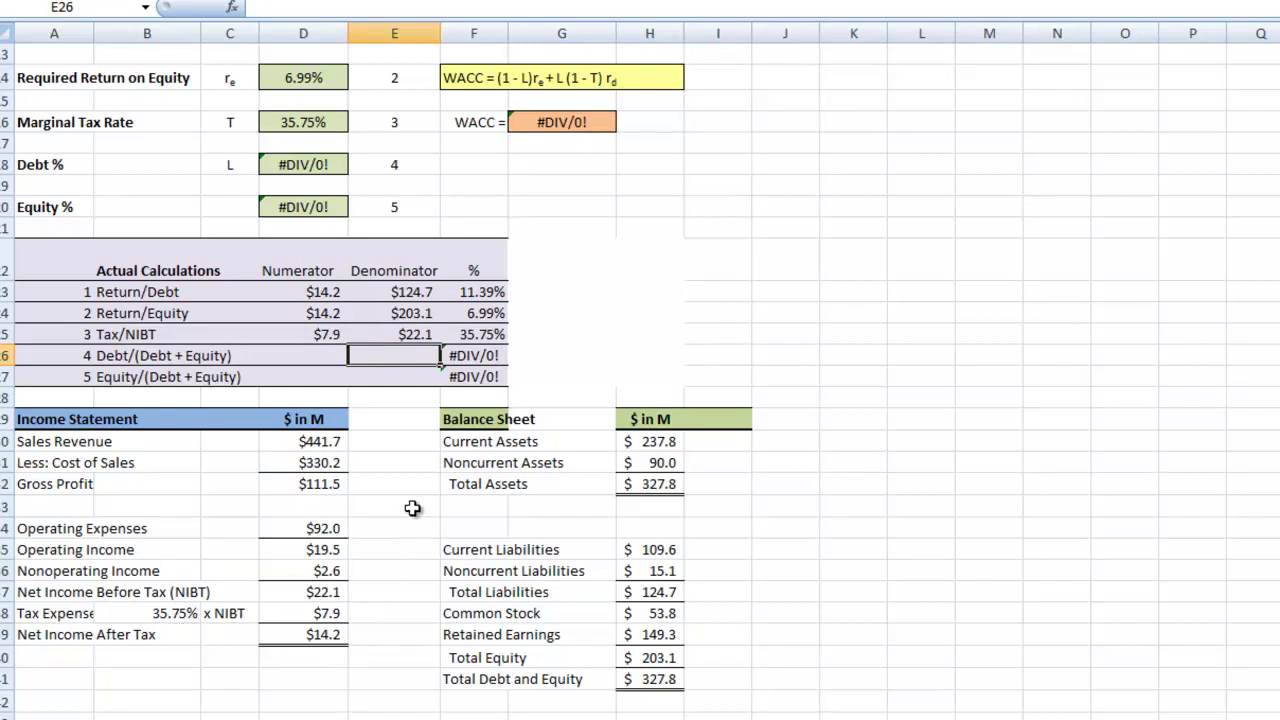
- Fill the Debt/(Debt + Equity) row by linking numerator D26 to Total Liabilities (H37) and denominator E26 to Total Debt and Equity (H41)
{"action": "left_click", "coordinate": [304, 362]}
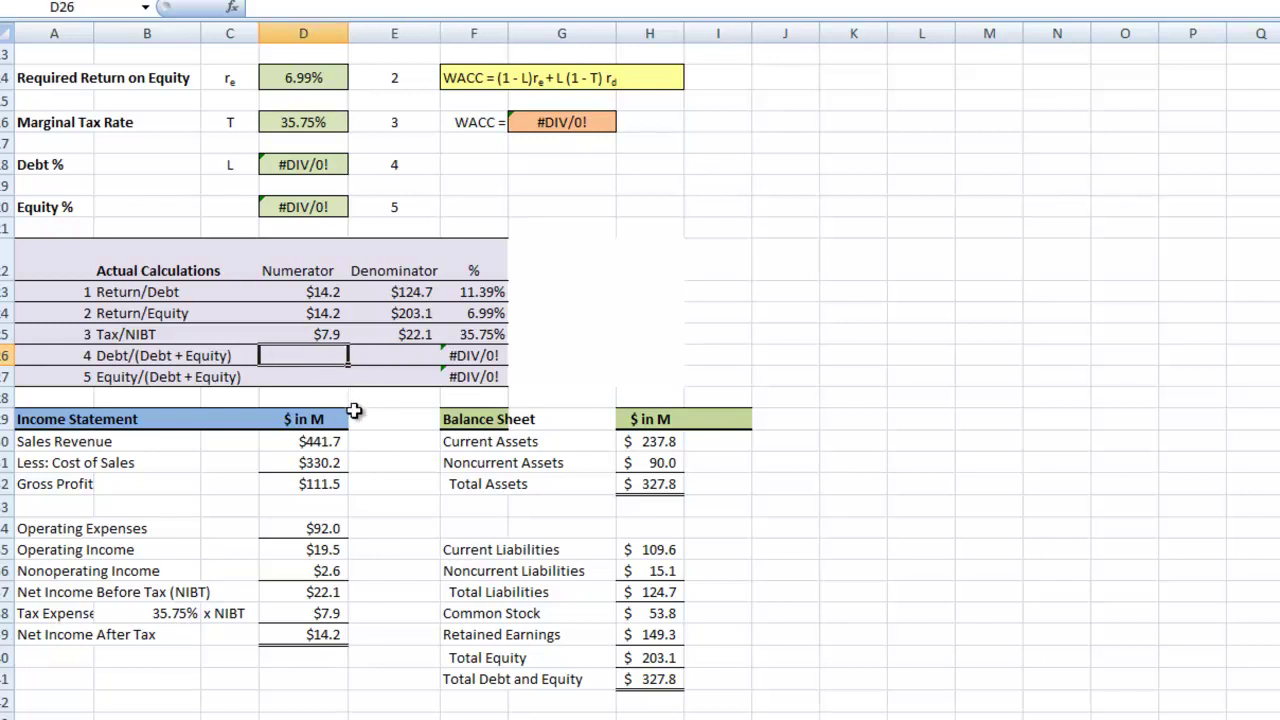
{"action": "type", "text": "="}
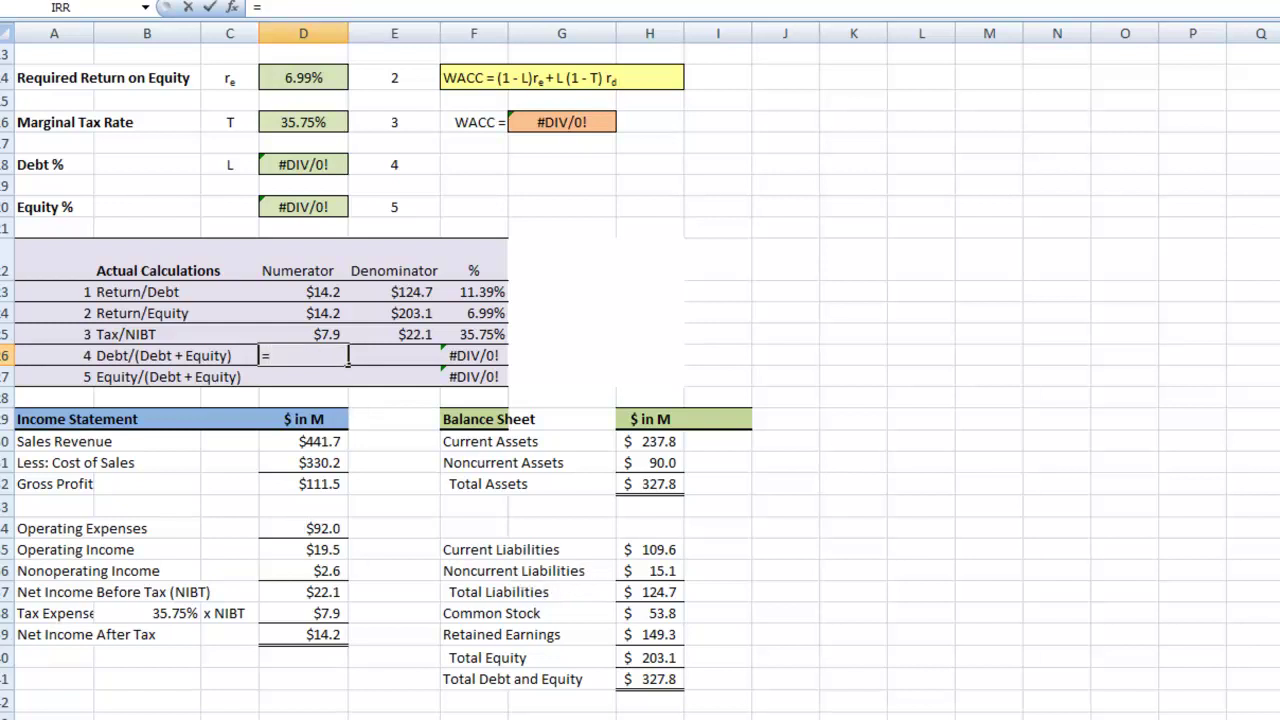
{"action": "left_click", "coordinate": [664, 594]}
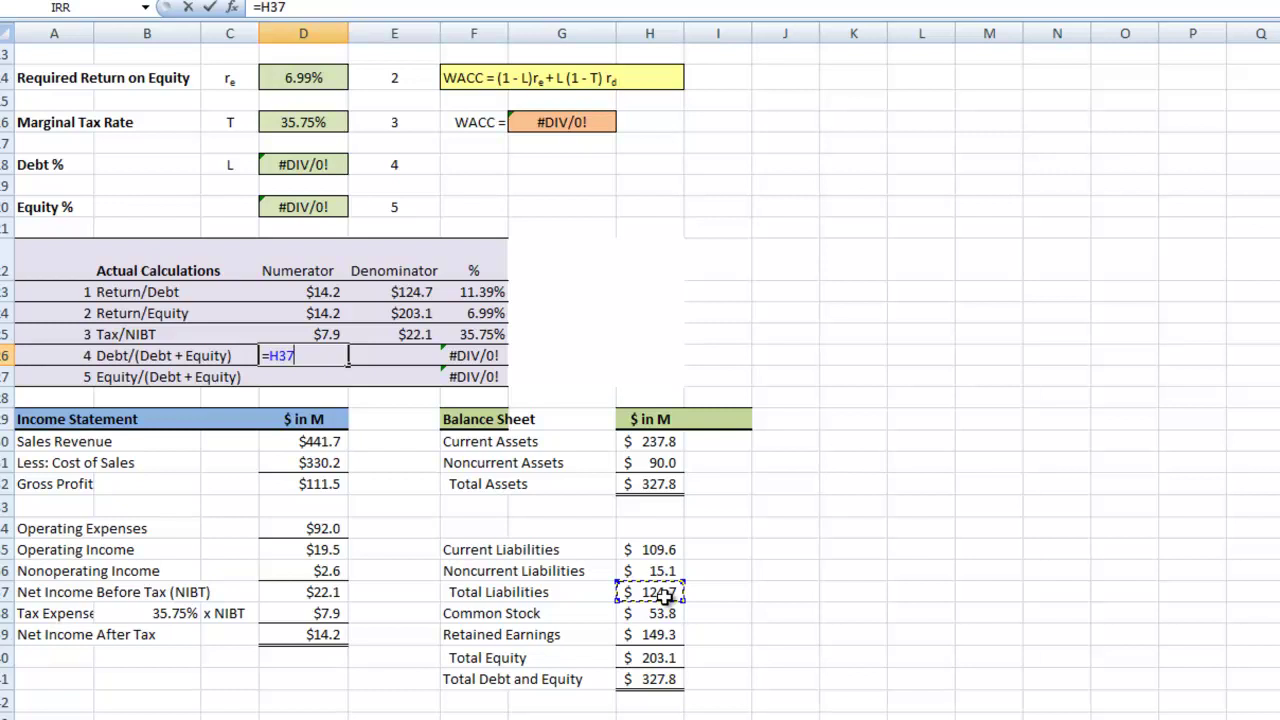
{"action": "key", "text": "Return"}
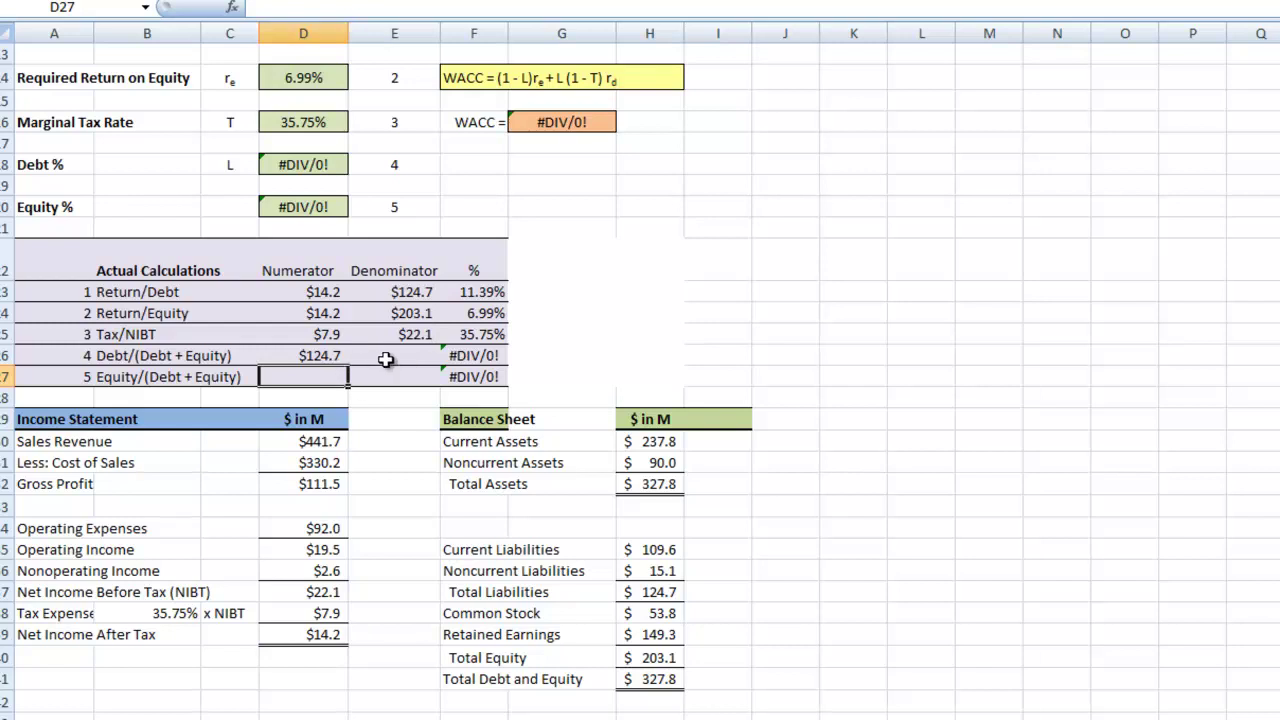
{"action": "left_click", "coordinate": [387, 360]}
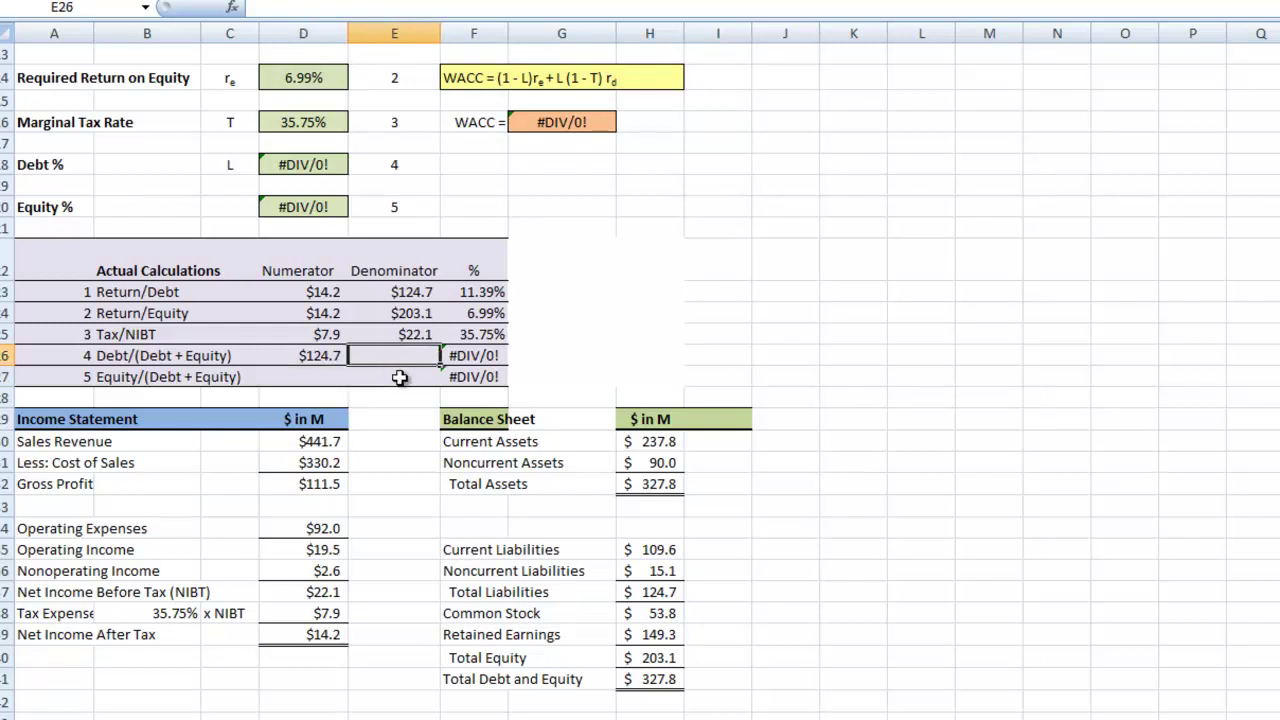
{"action": "type", "text": "="}
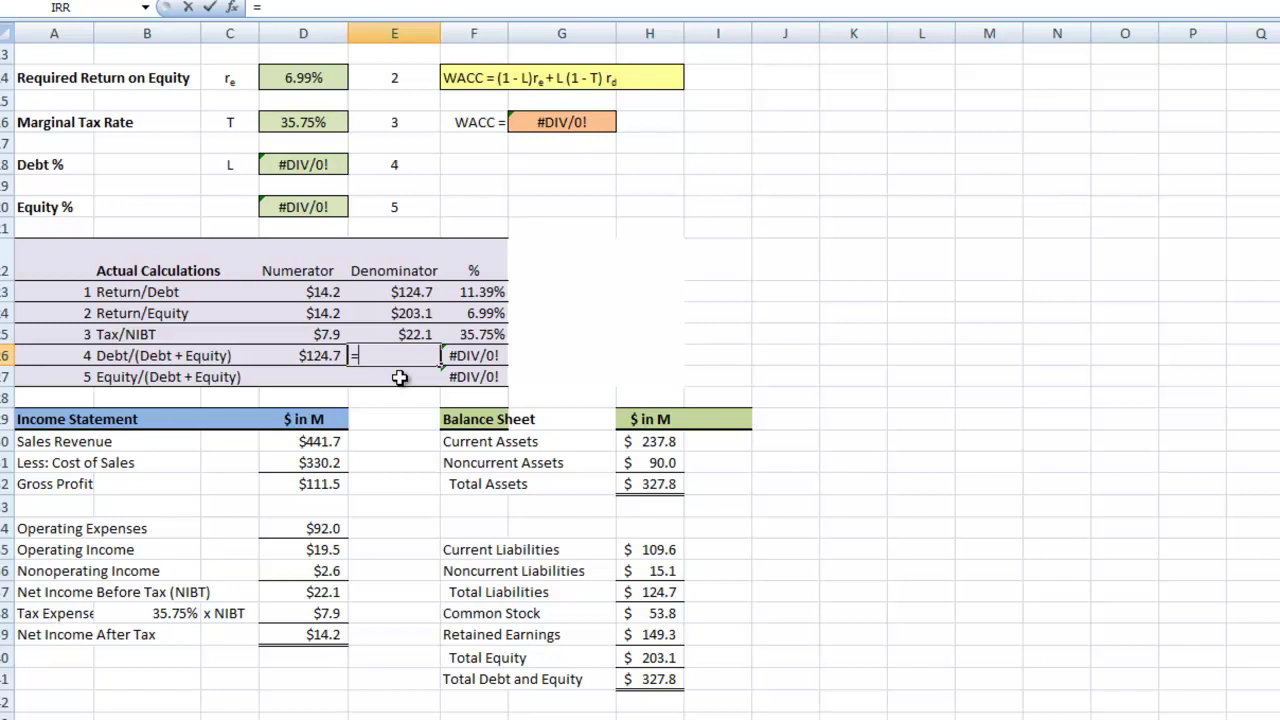
{"action": "left_click", "coordinate": [670, 681]}
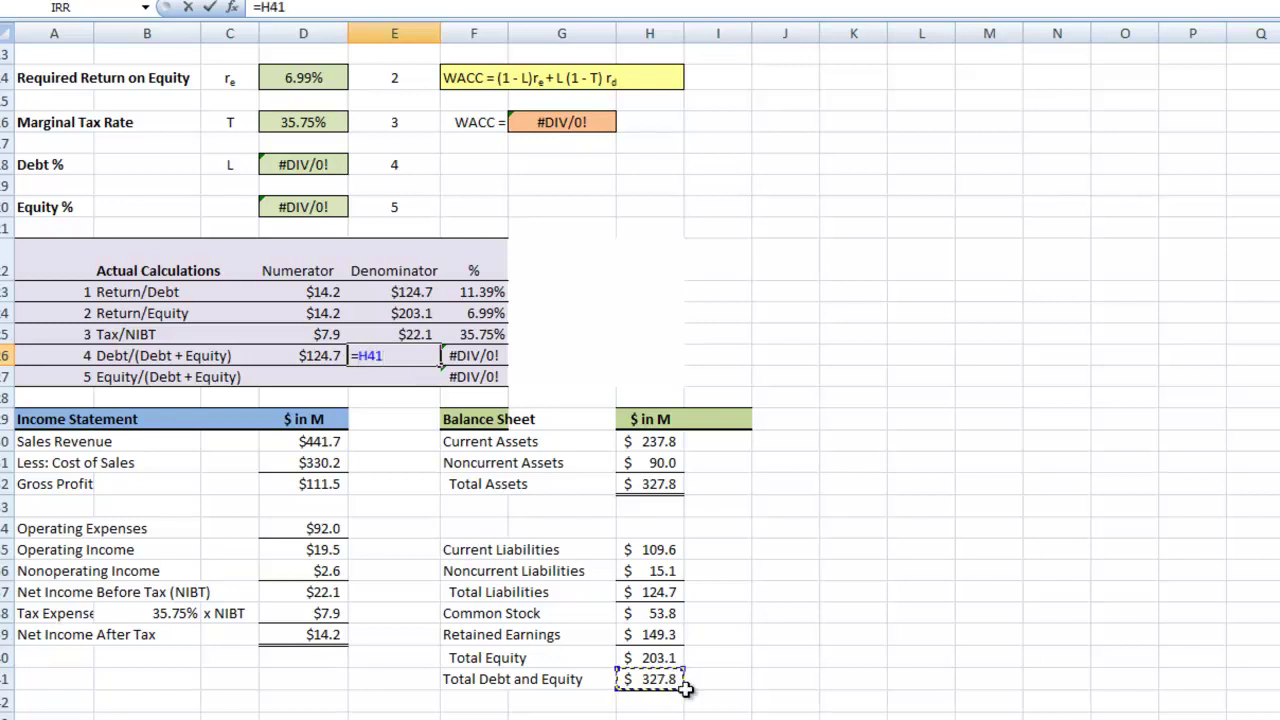
{"action": "key", "text": "Return"}
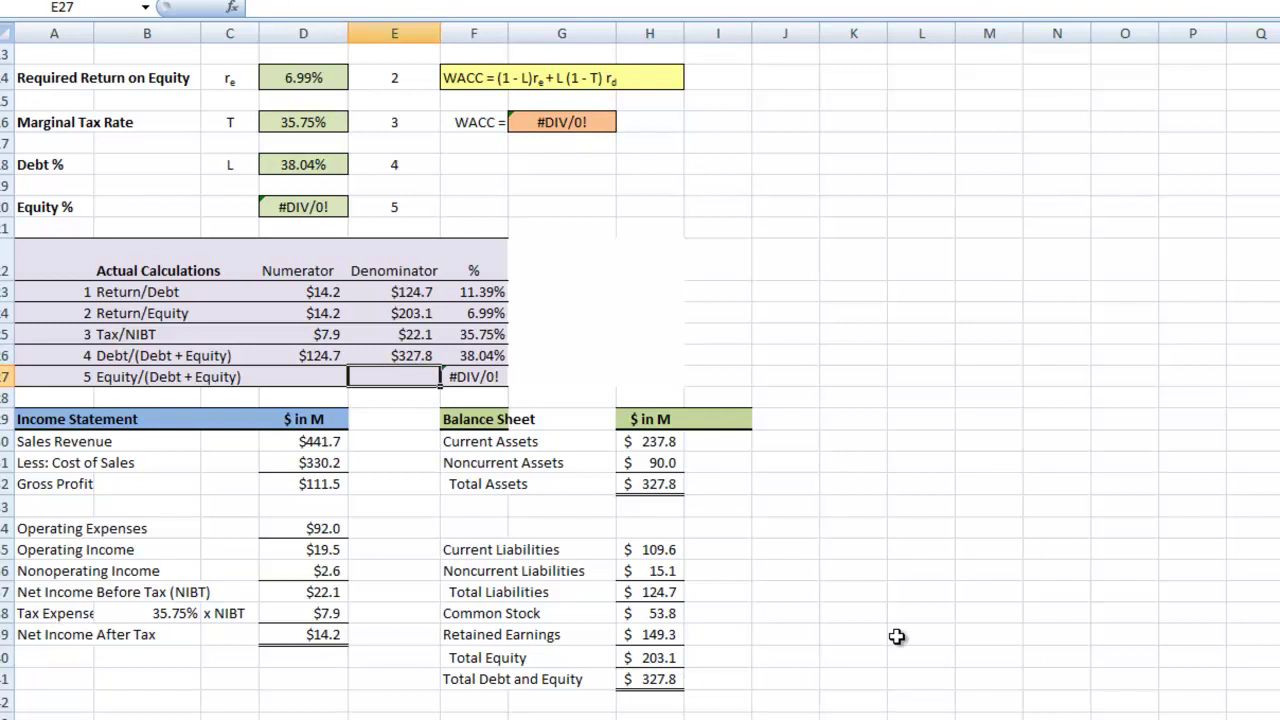
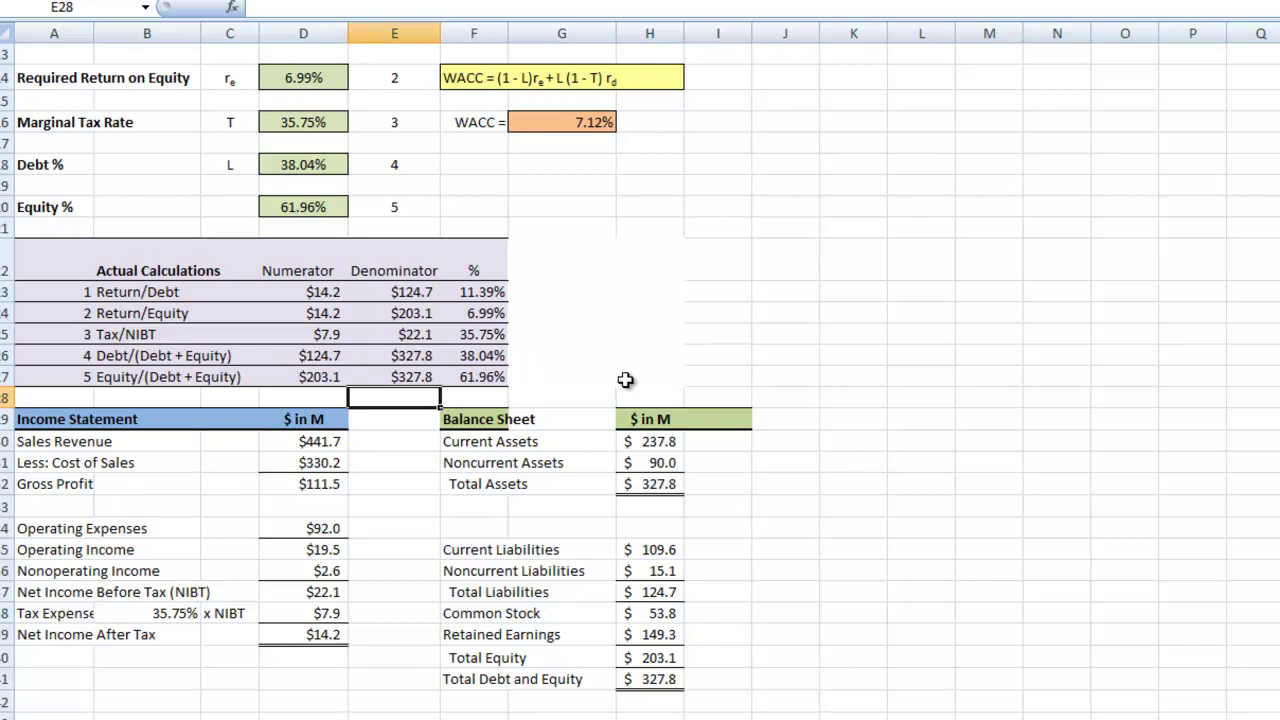
- Review the WACC result and its formula in G16 against the input percentages, ratio calculations and financial statements
{"action": "scroll", "coordinate": [625, 379], "scroll_direction": "up", "scroll_amount": 2}
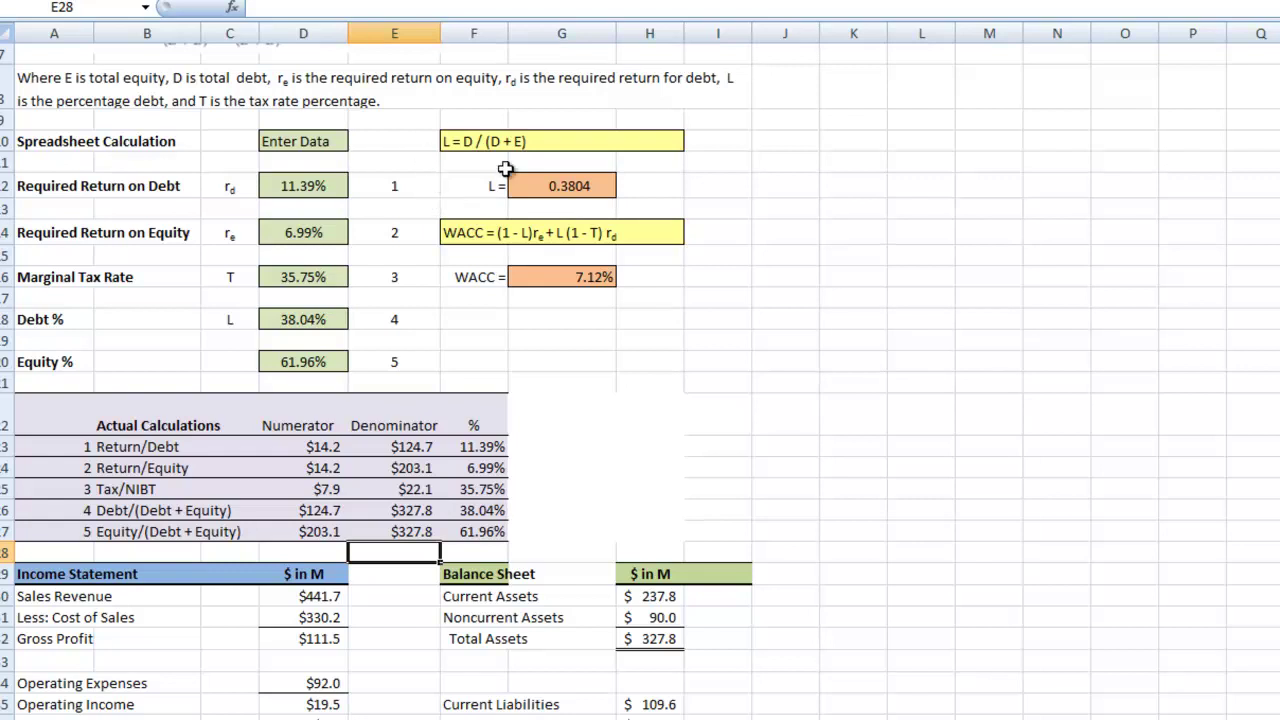
{"action": "scroll", "coordinate": [508, 170], "scroll_direction": "up", "scroll_amount": 2}
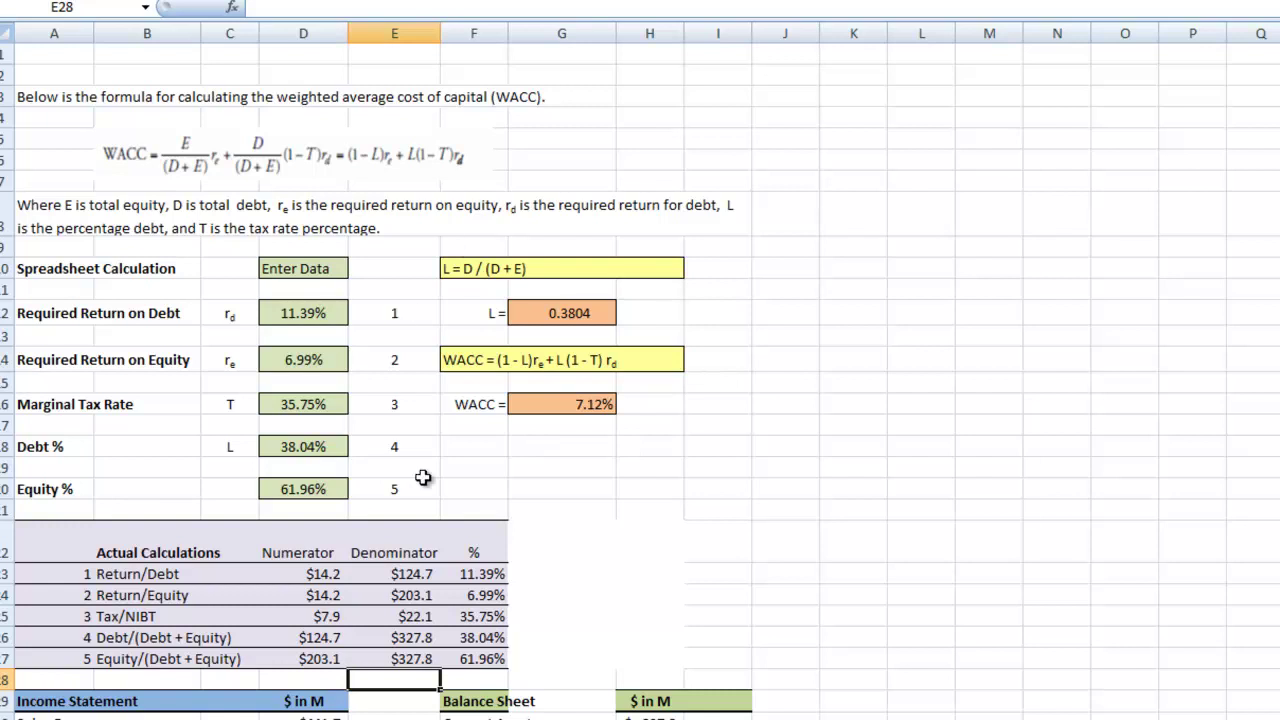
{"action": "left_click", "coordinate": [549, 410]}
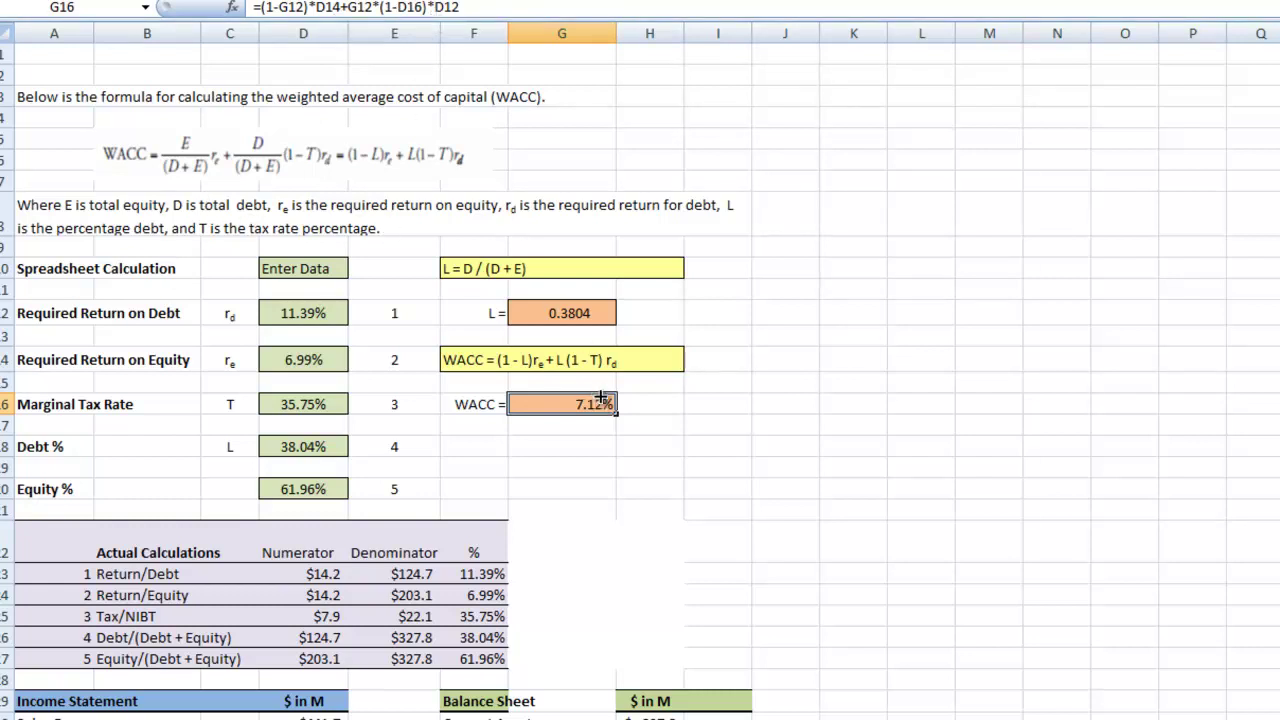
{"action": "left_click", "coordinate": [768, 408]}
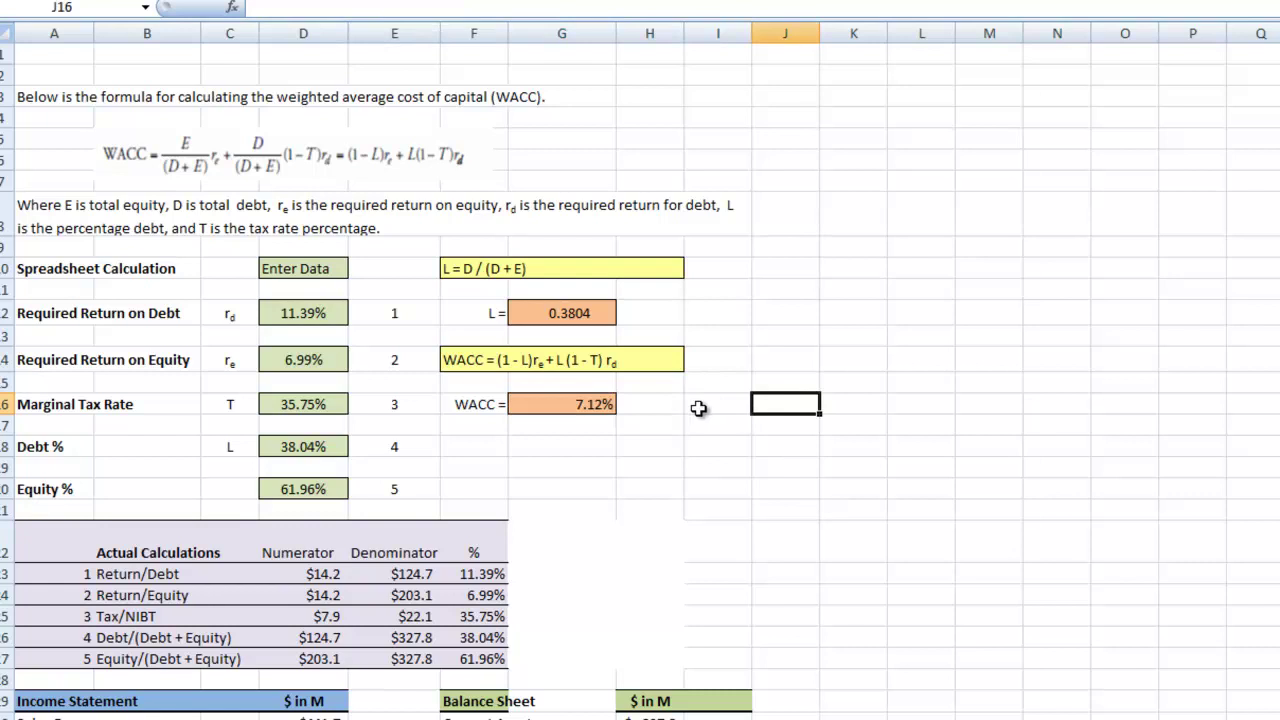
{"action": "scroll", "coordinate": [835, 481], "scroll_direction": "down", "scroll_amount": 1}
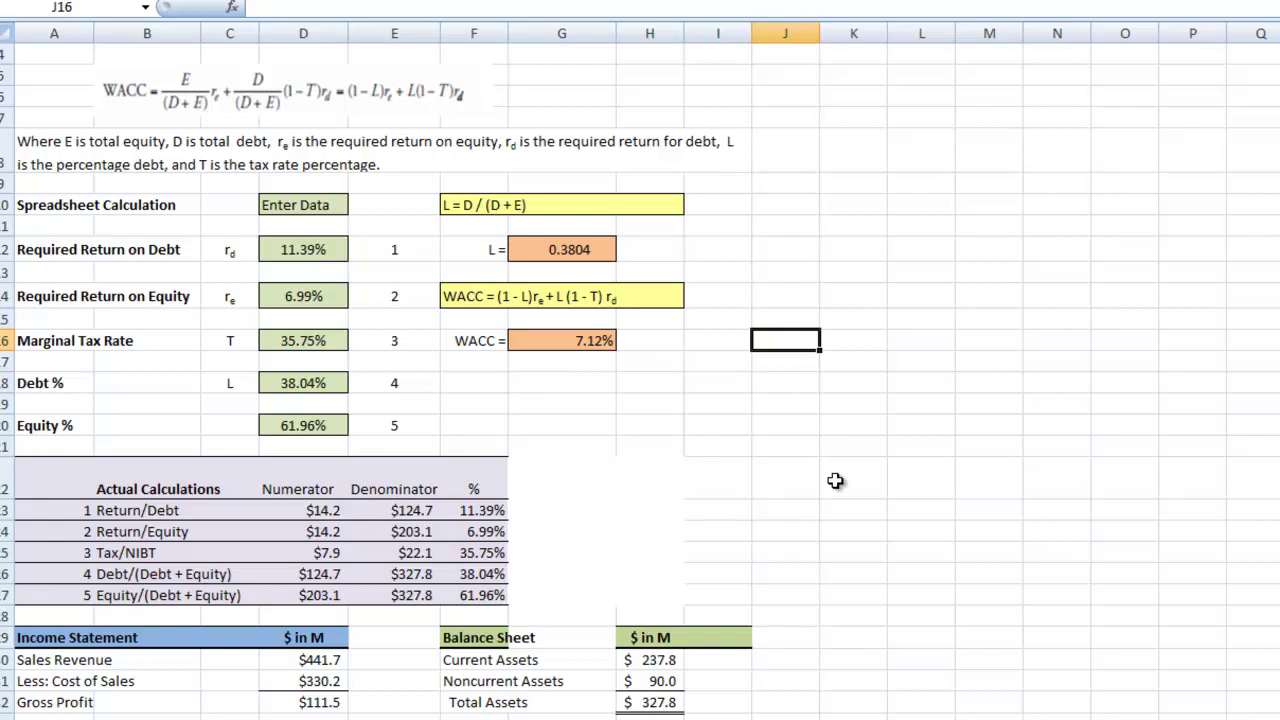
{"action": "scroll", "coordinate": [835, 481], "scroll_direction": "down", "scroll_amount": 1}
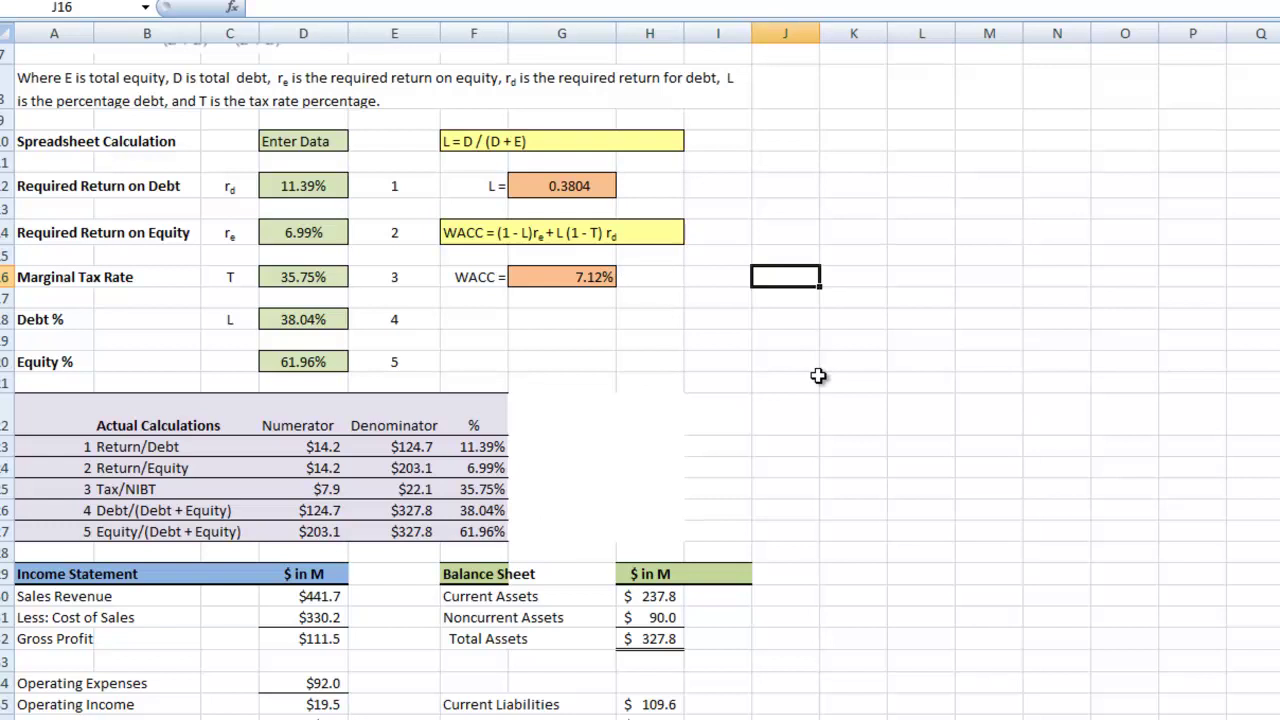
{"action": "scroll", "coordinate": [948, 464], "scroll_direction": "down", "scroll_amount": 3}
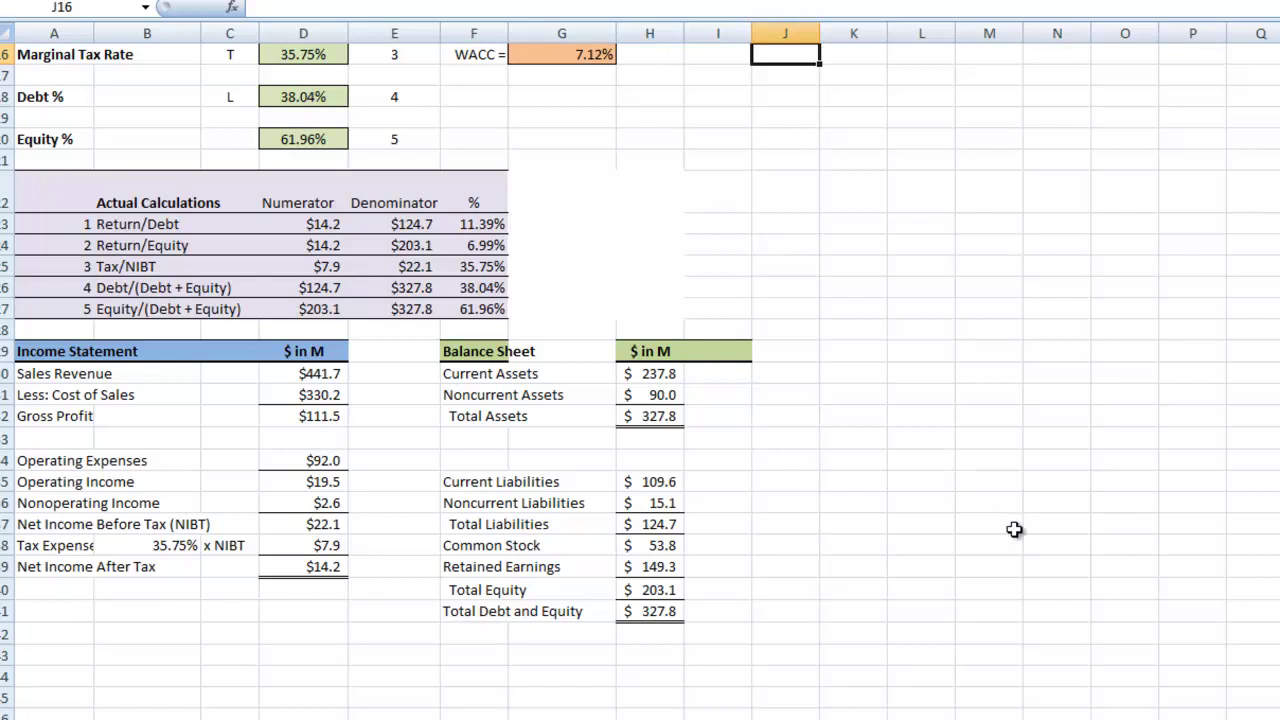
{"action": "scroll", "coordinate": [1014, 529], "scroll_direction": "up", "scroll_amount": 2}
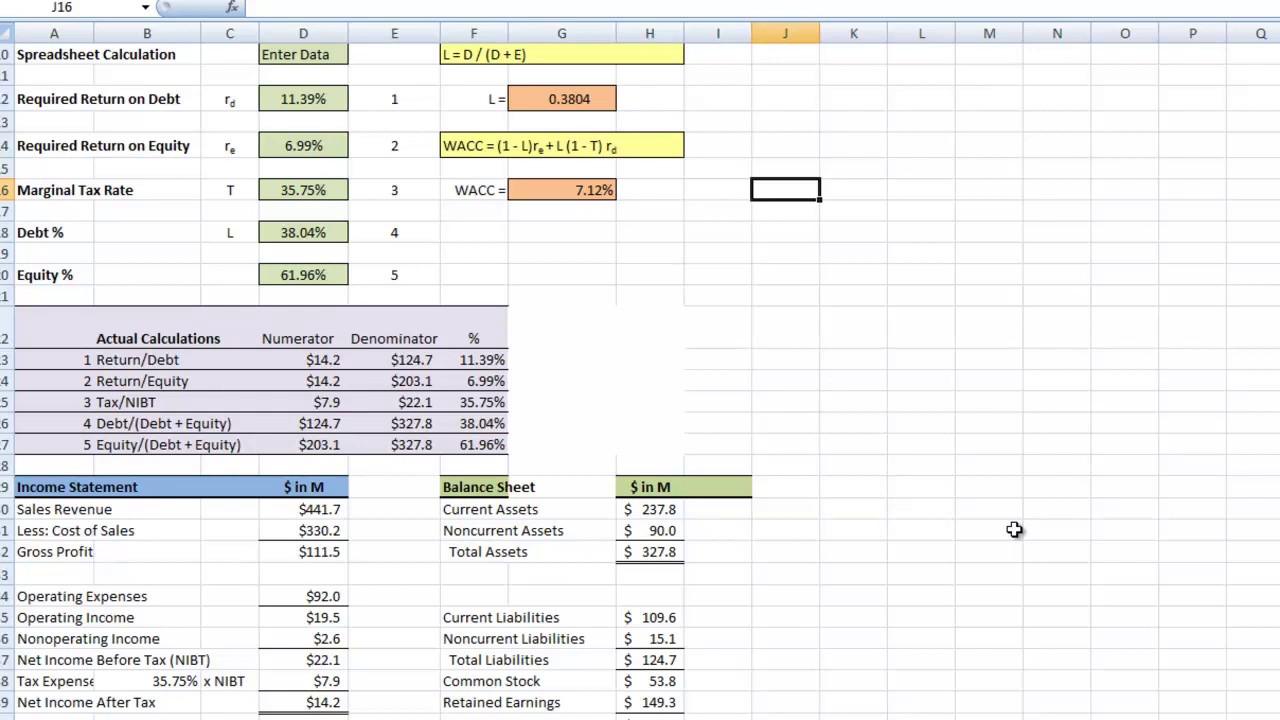
{"action": "scroll", "coordinate": [1014, 529], "scroll_direction": "up", "scroll_amount": 2}
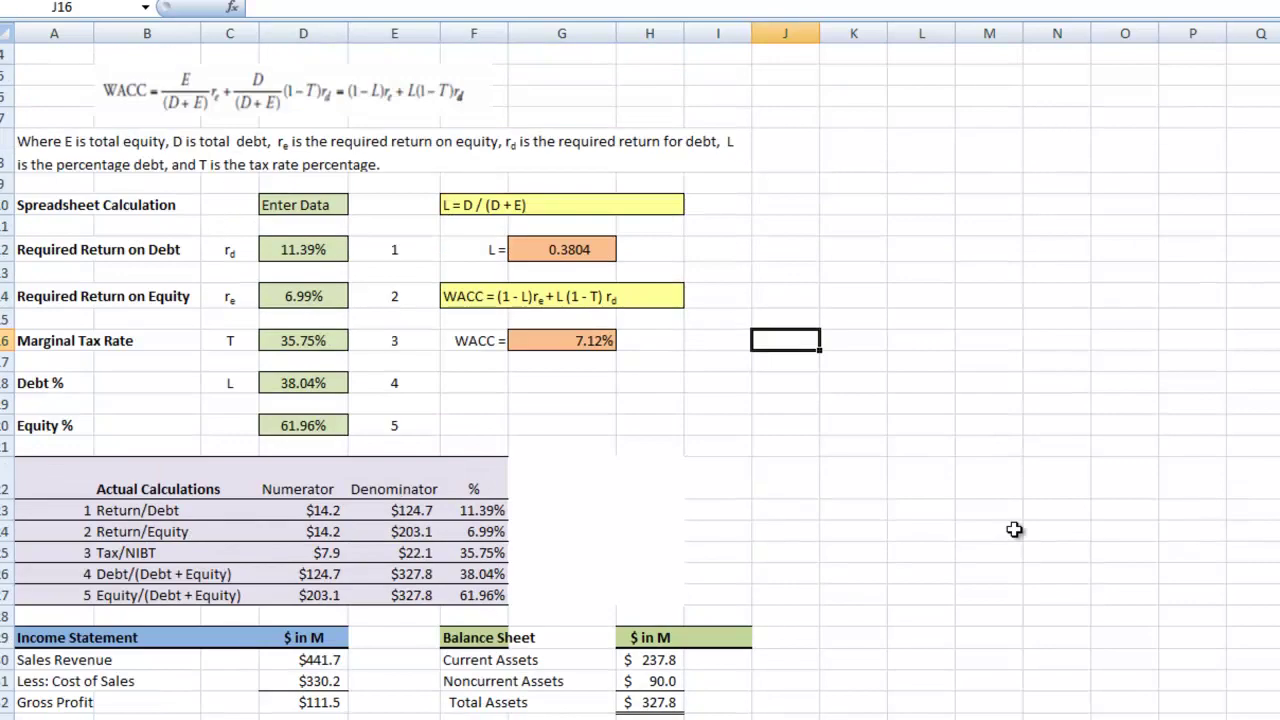